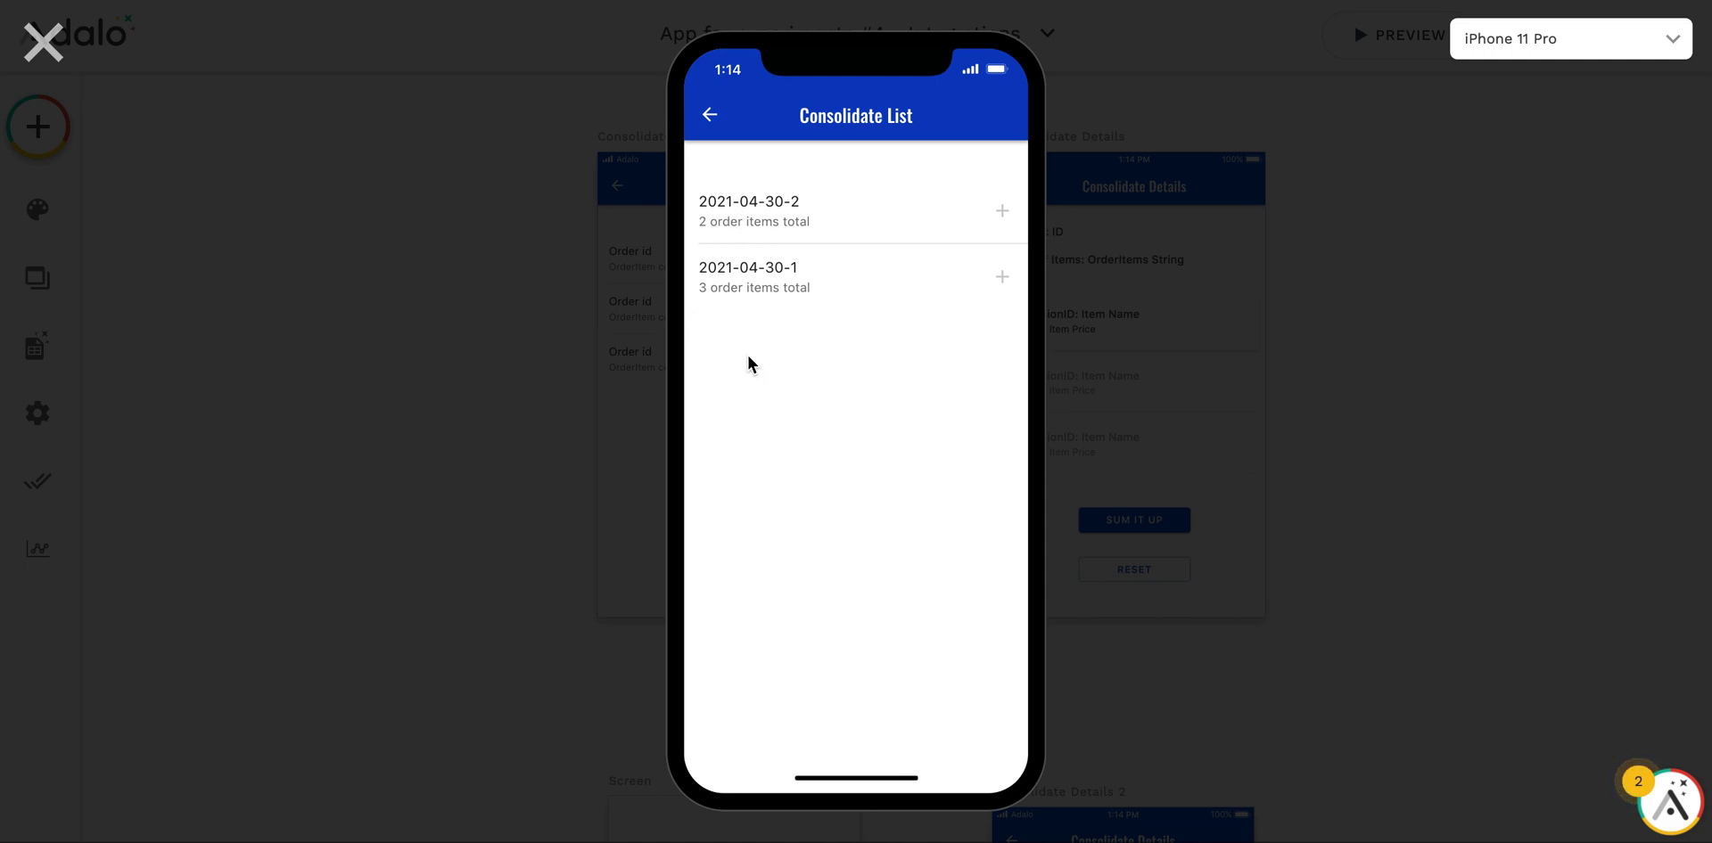
Step: Sum up orders 2021-04-30-1 (Apple Juice,Orange Juice,Mango Juice) and 2021-04-30-2 (Steak,Burger), then close the preview
left_click(738, 282)
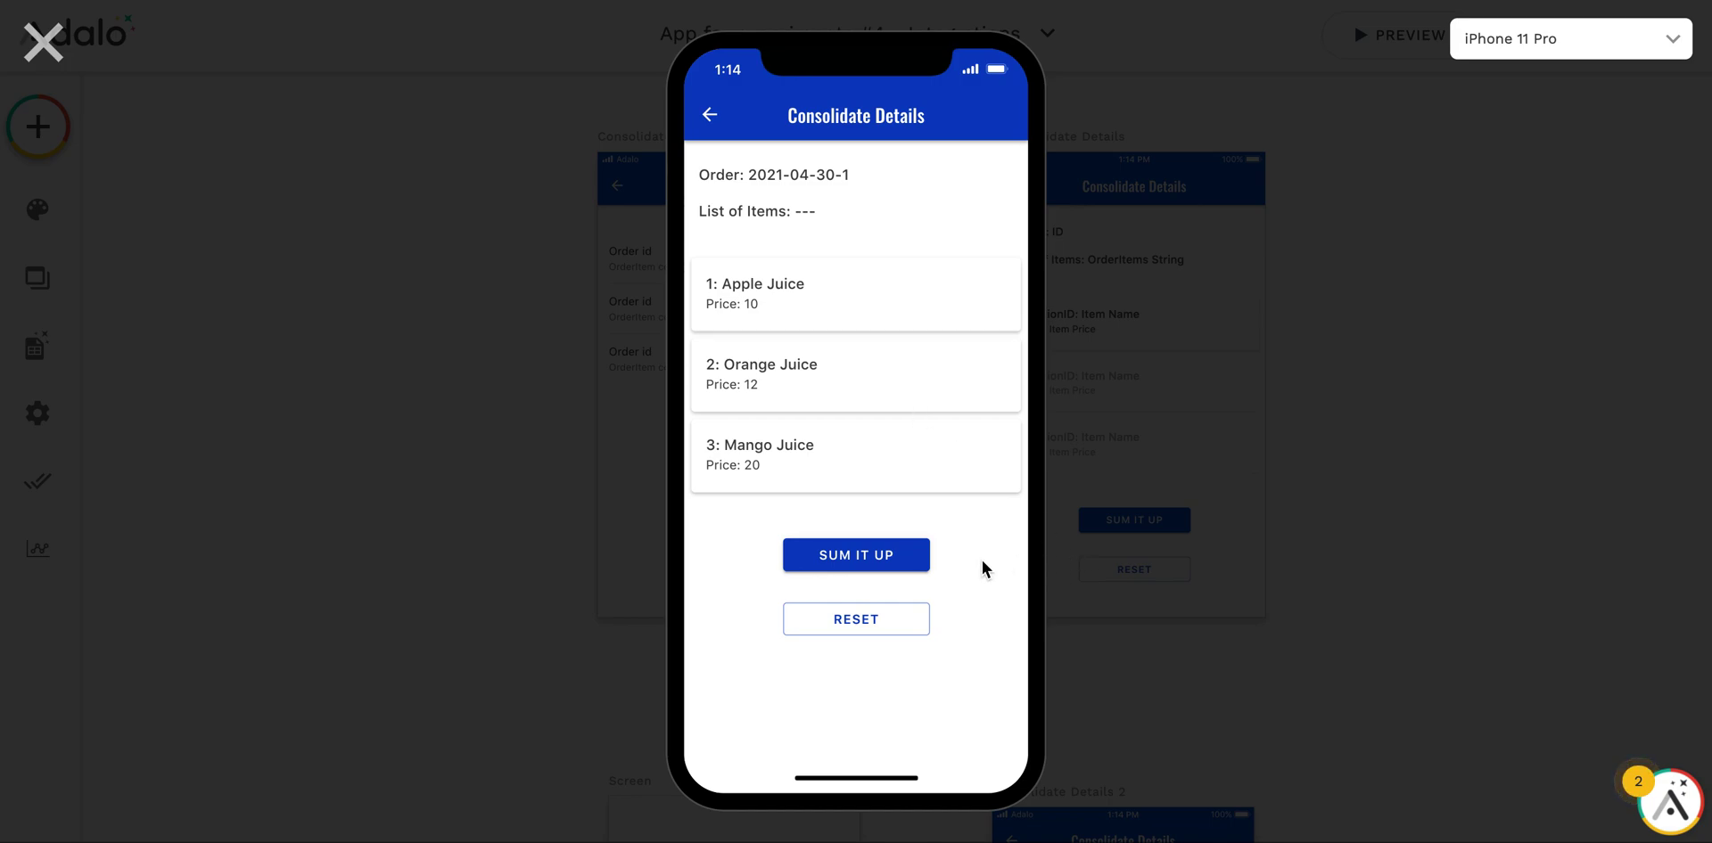
left_click(874, 559)
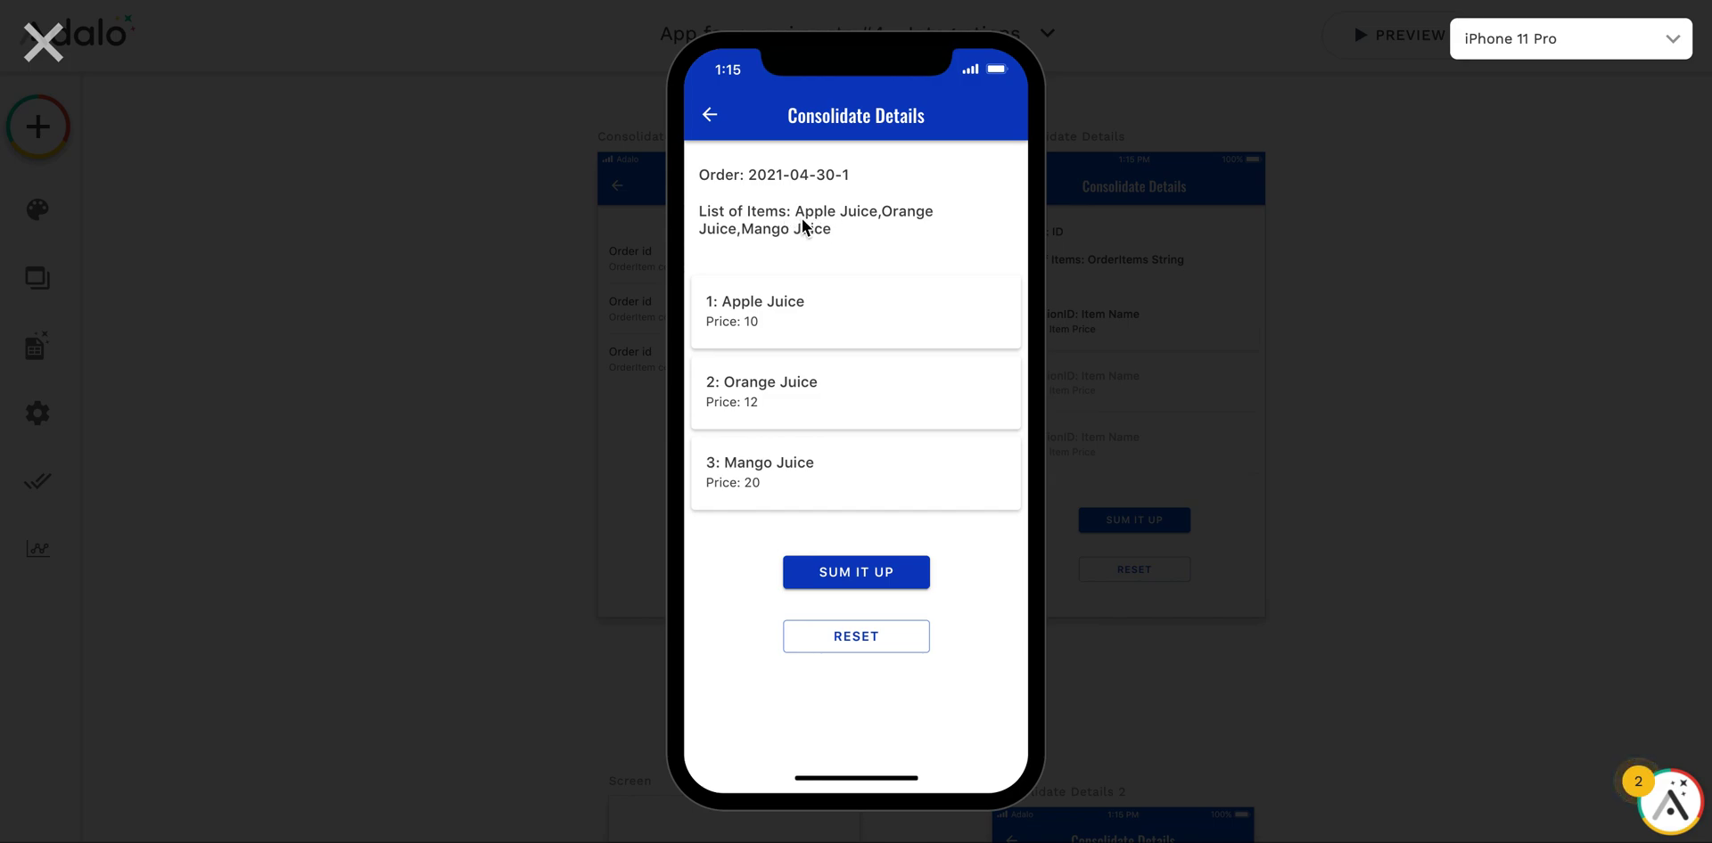
left_click(710, 117)
left_click(749, 202)
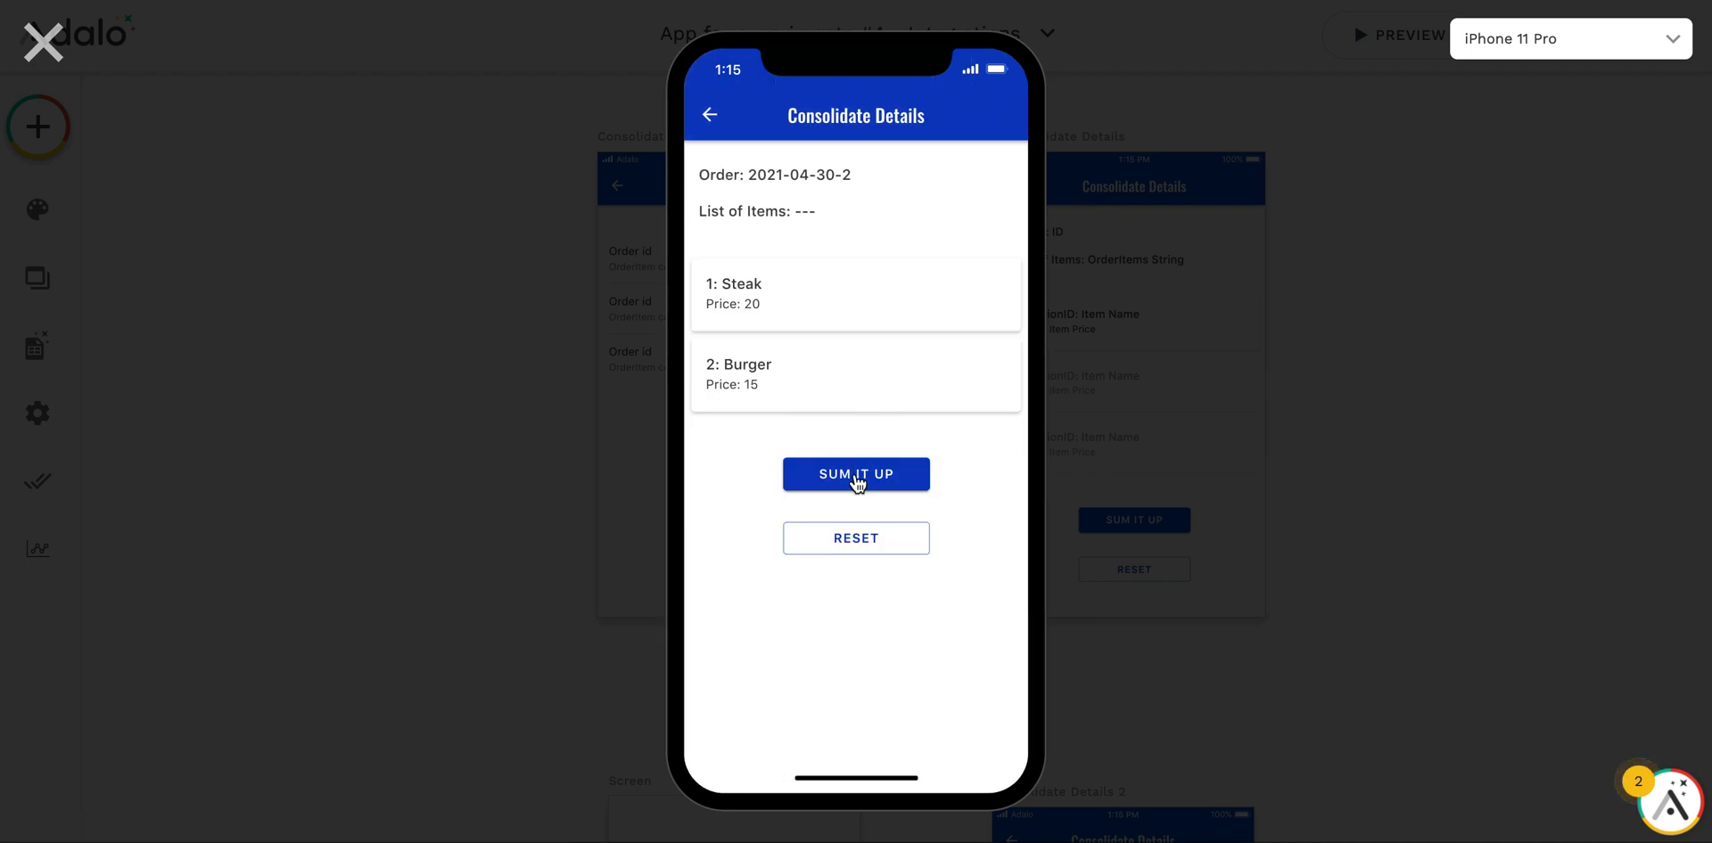
left_click(853, 481)
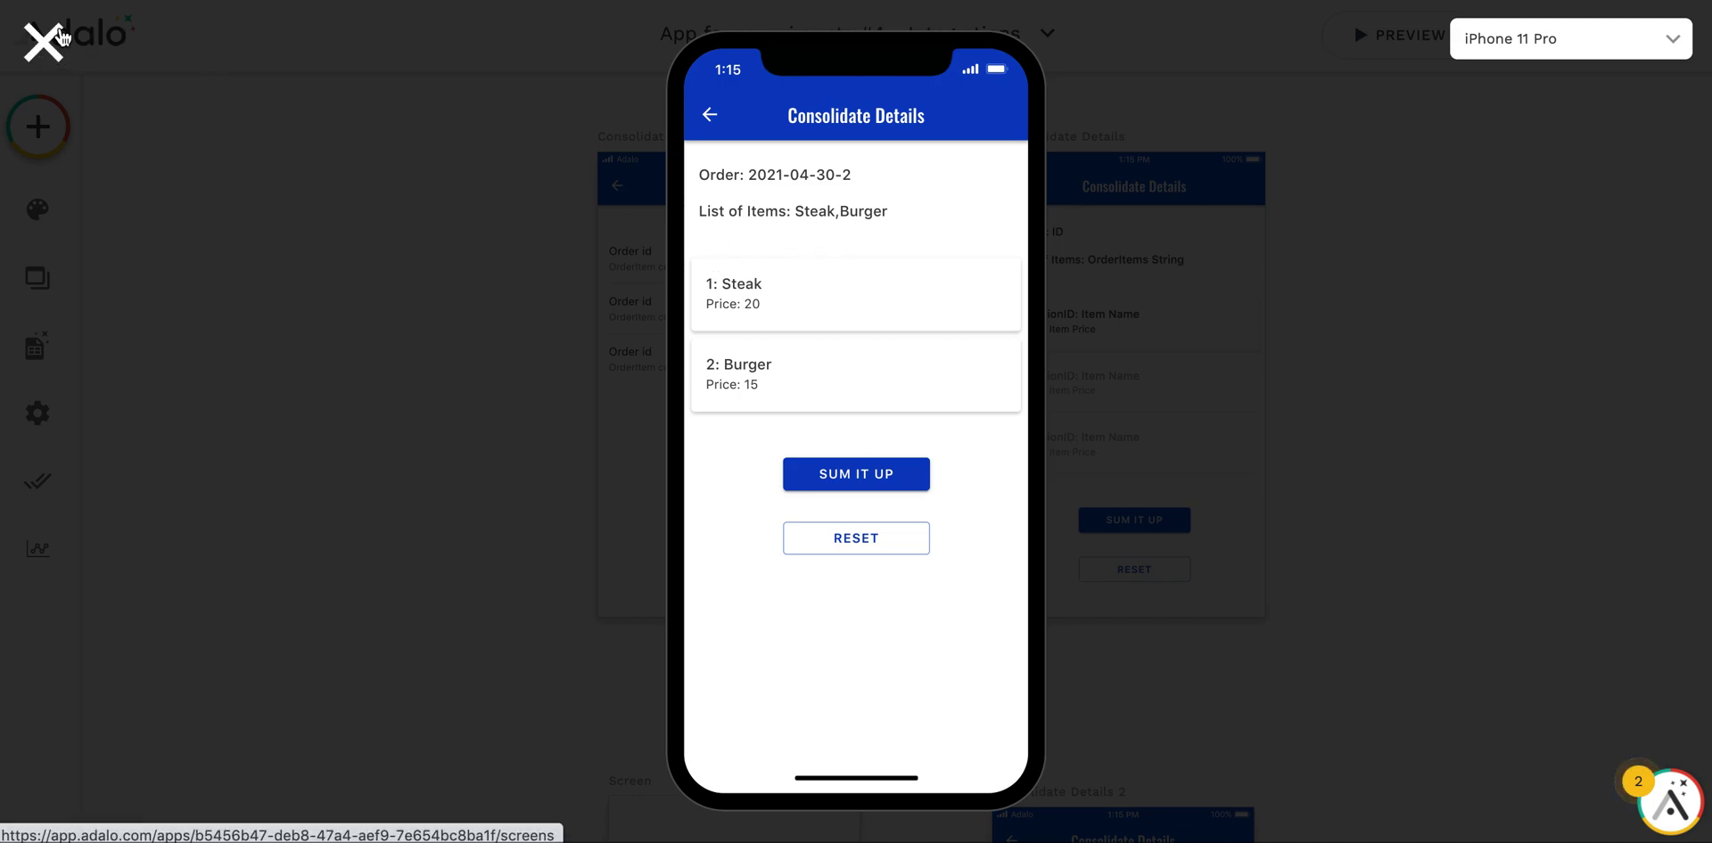
left_click(499, 499)
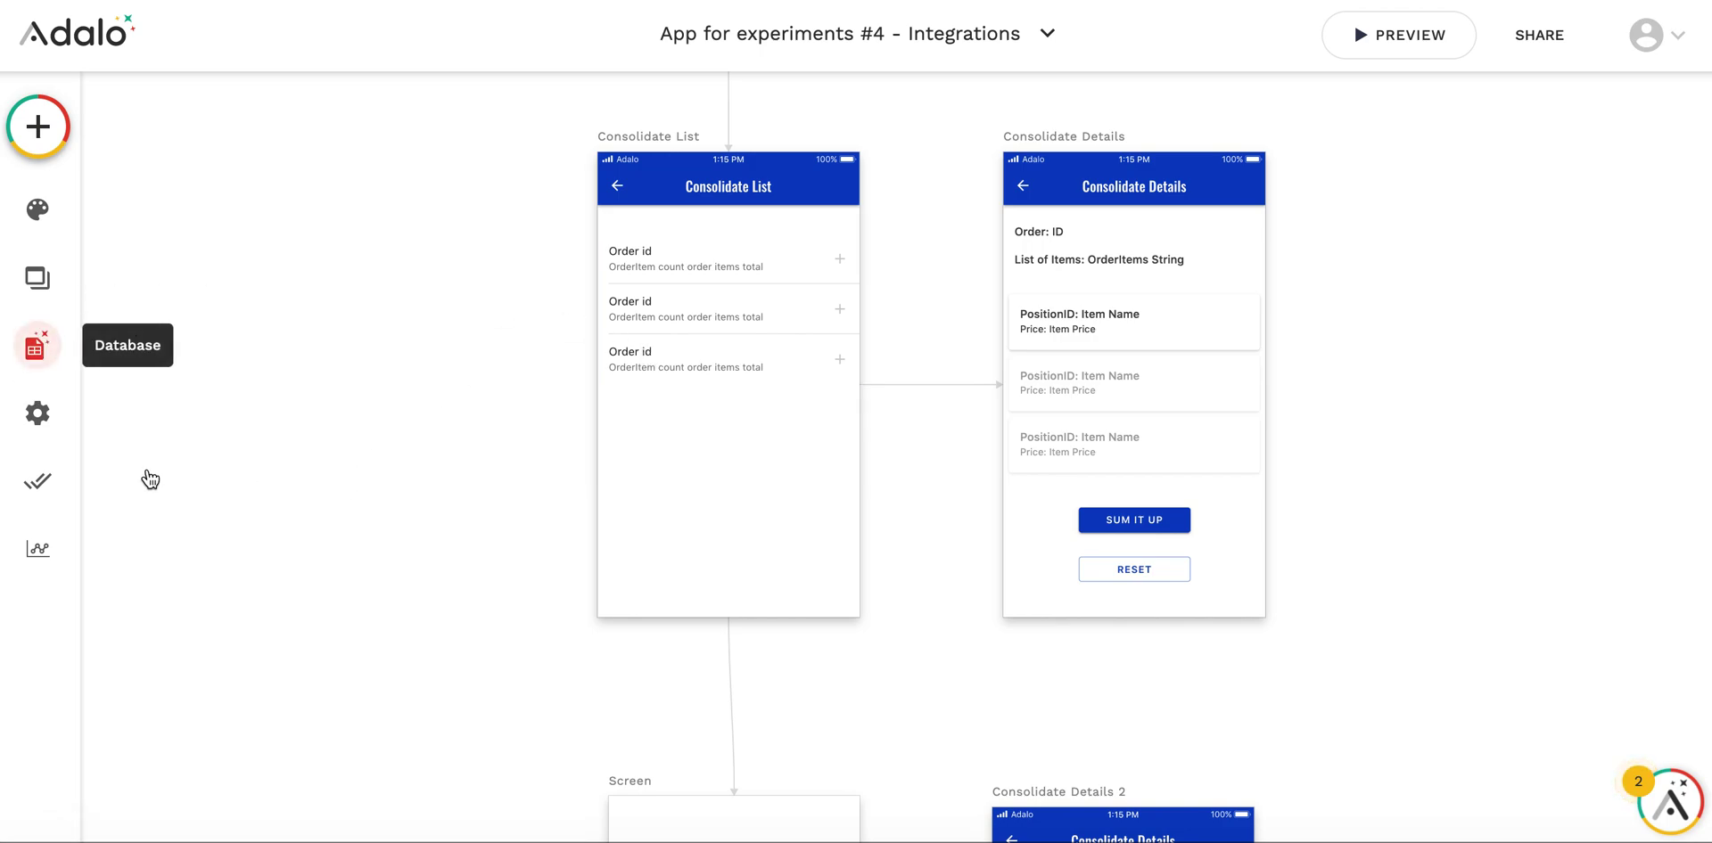
Step: Check both saved OrderItems String values in the Orders records, then expand the OrderItems collection
left_click(116, 352)
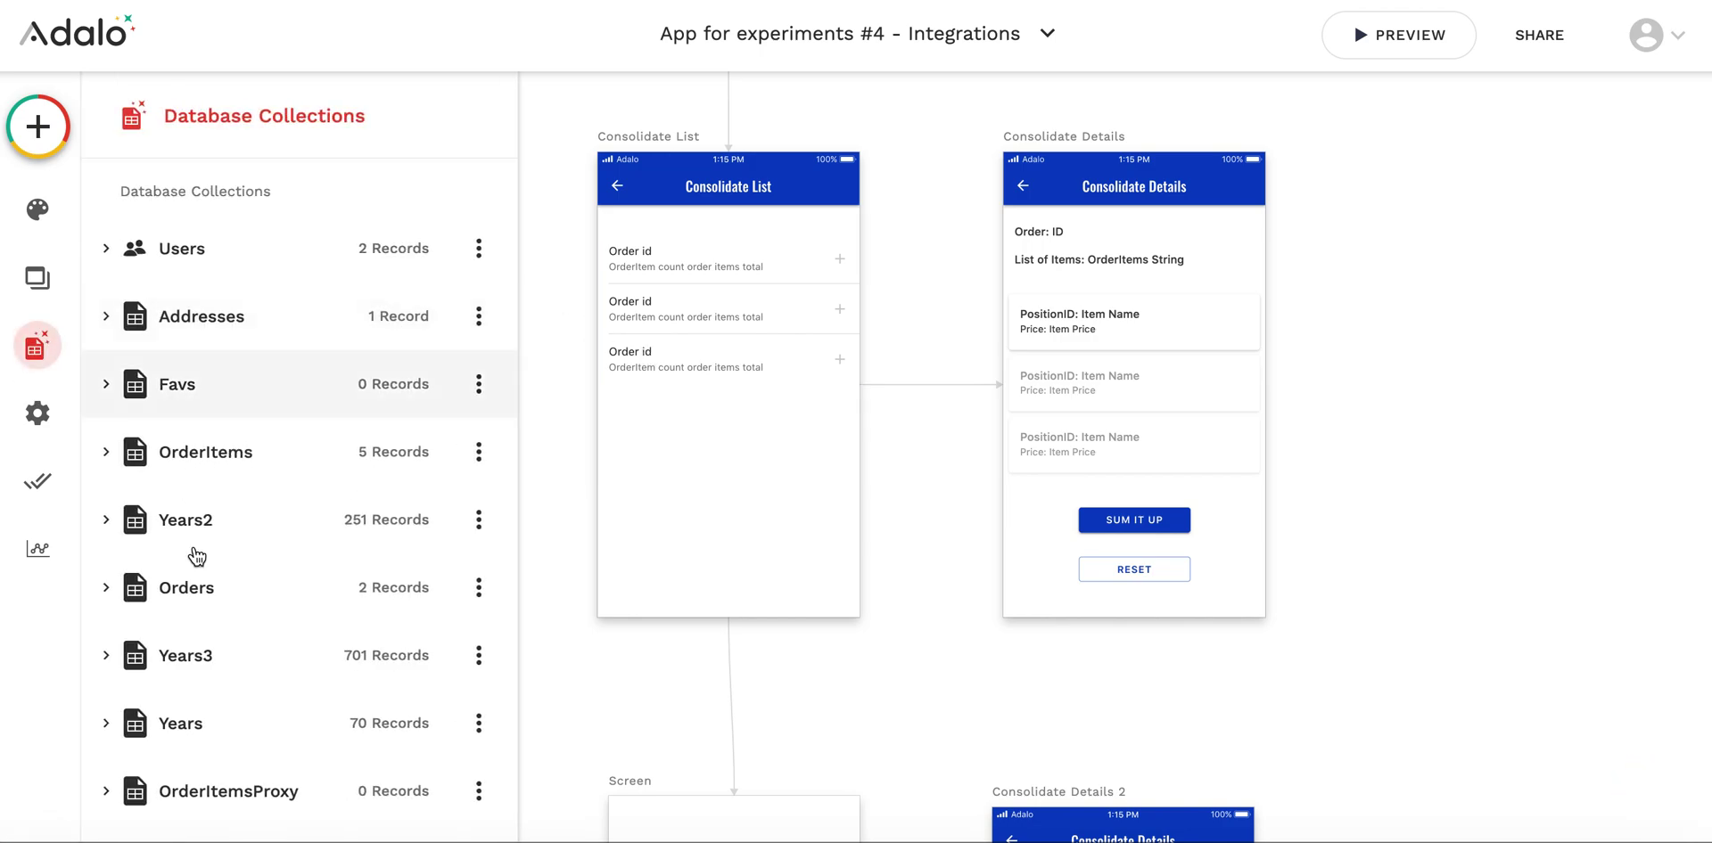
scroll(130, 456, "down", 3)
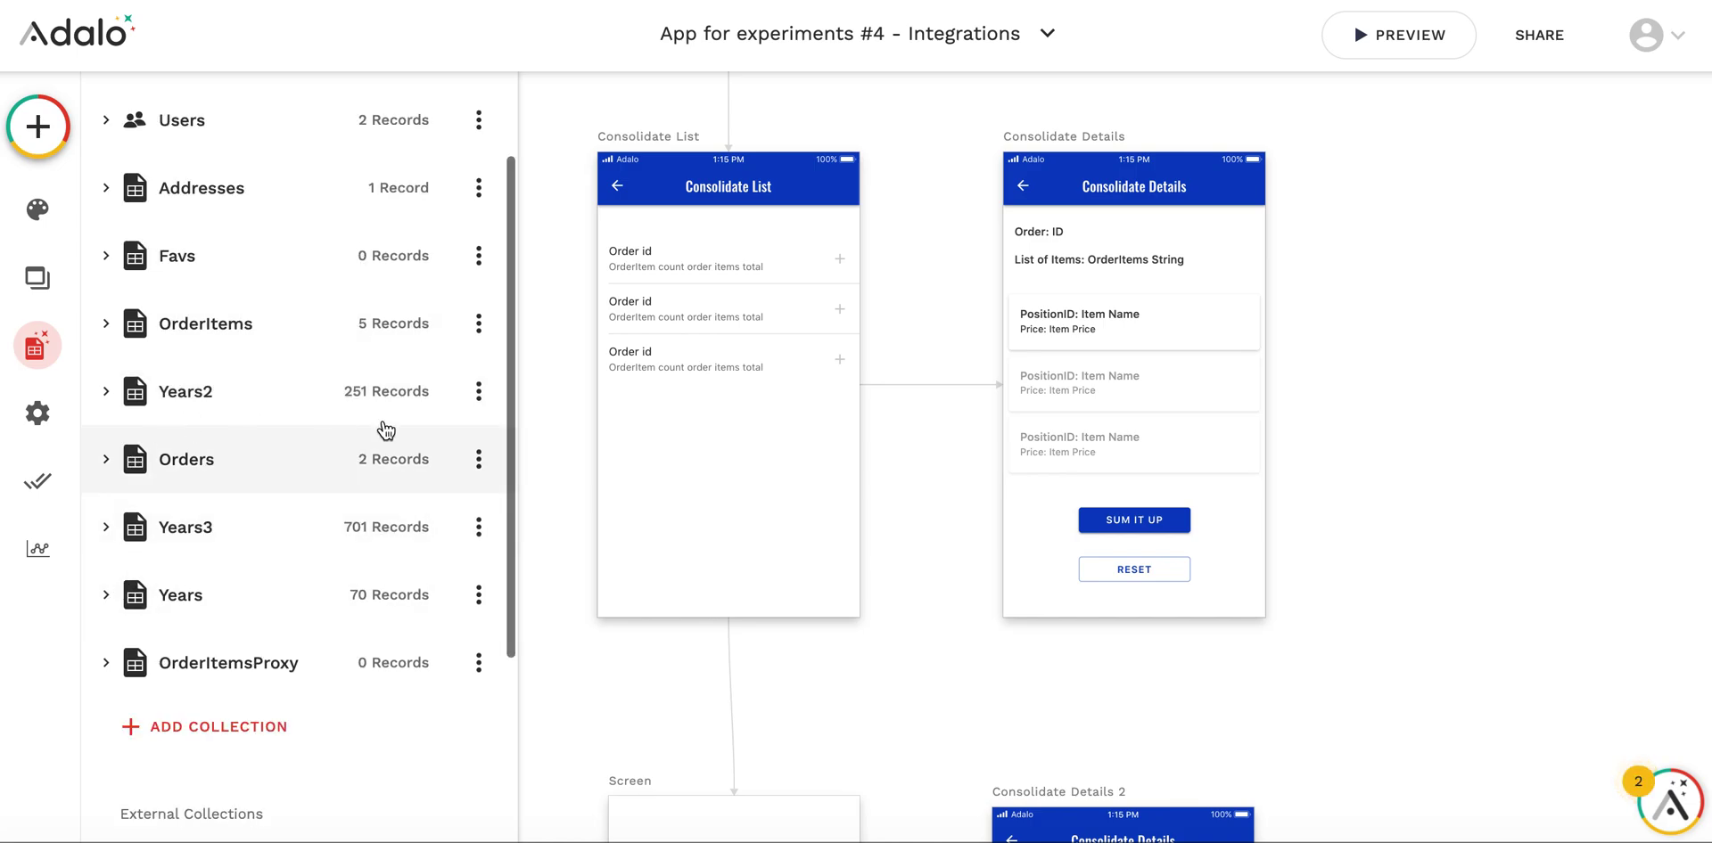
left_click(385, 482)
scroll(259, 428, "down", 5)
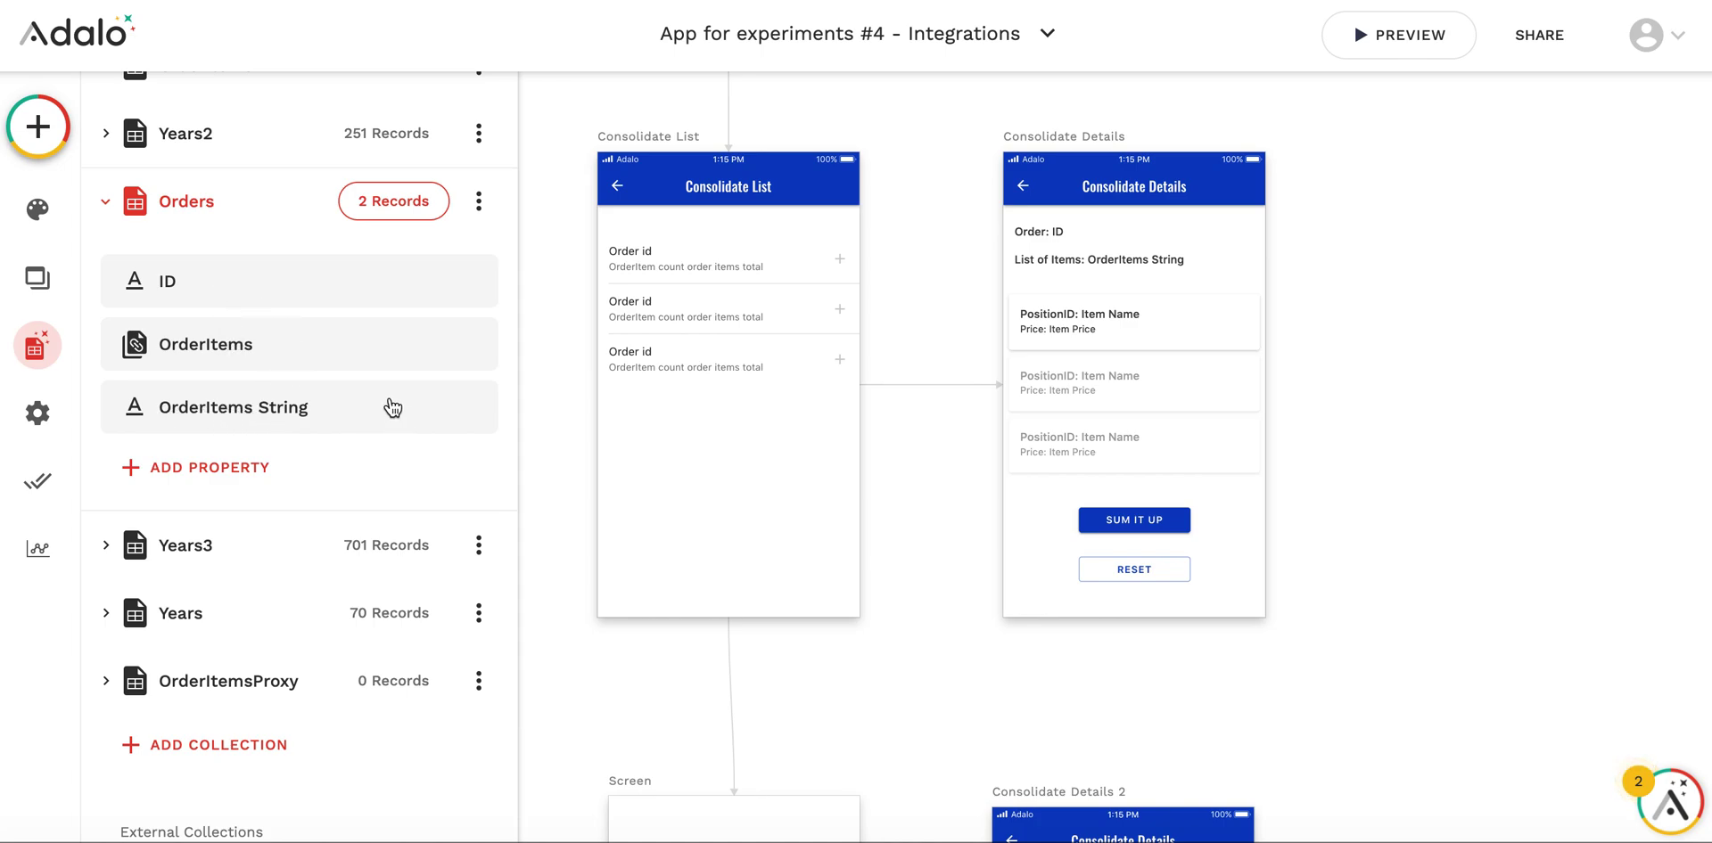
left_click(398, 214)
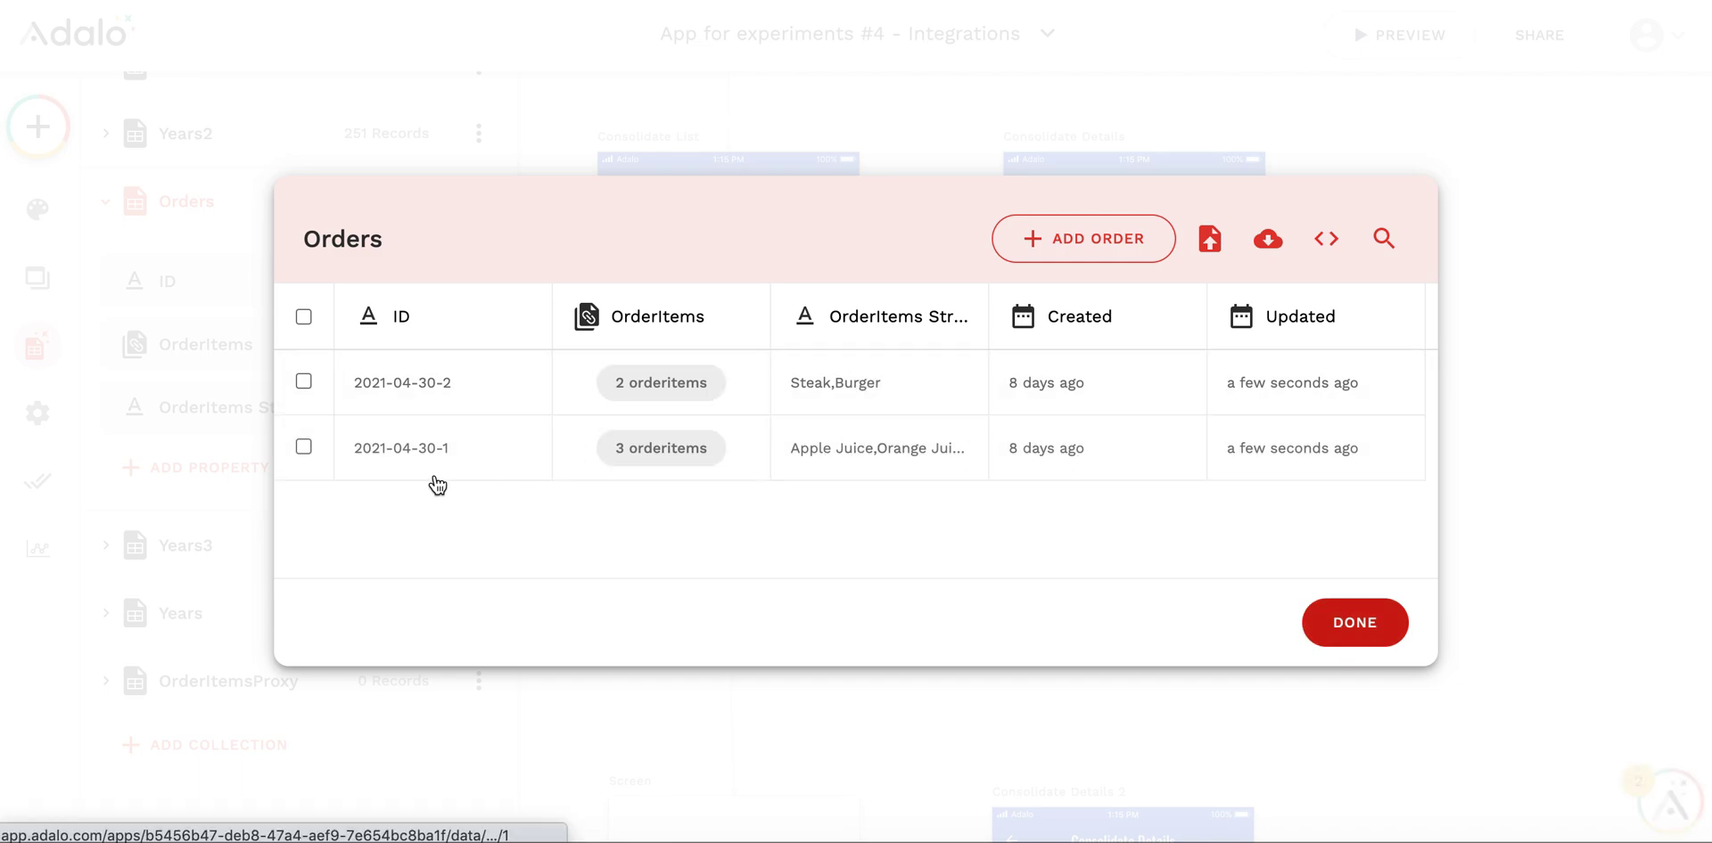
key("Escape")
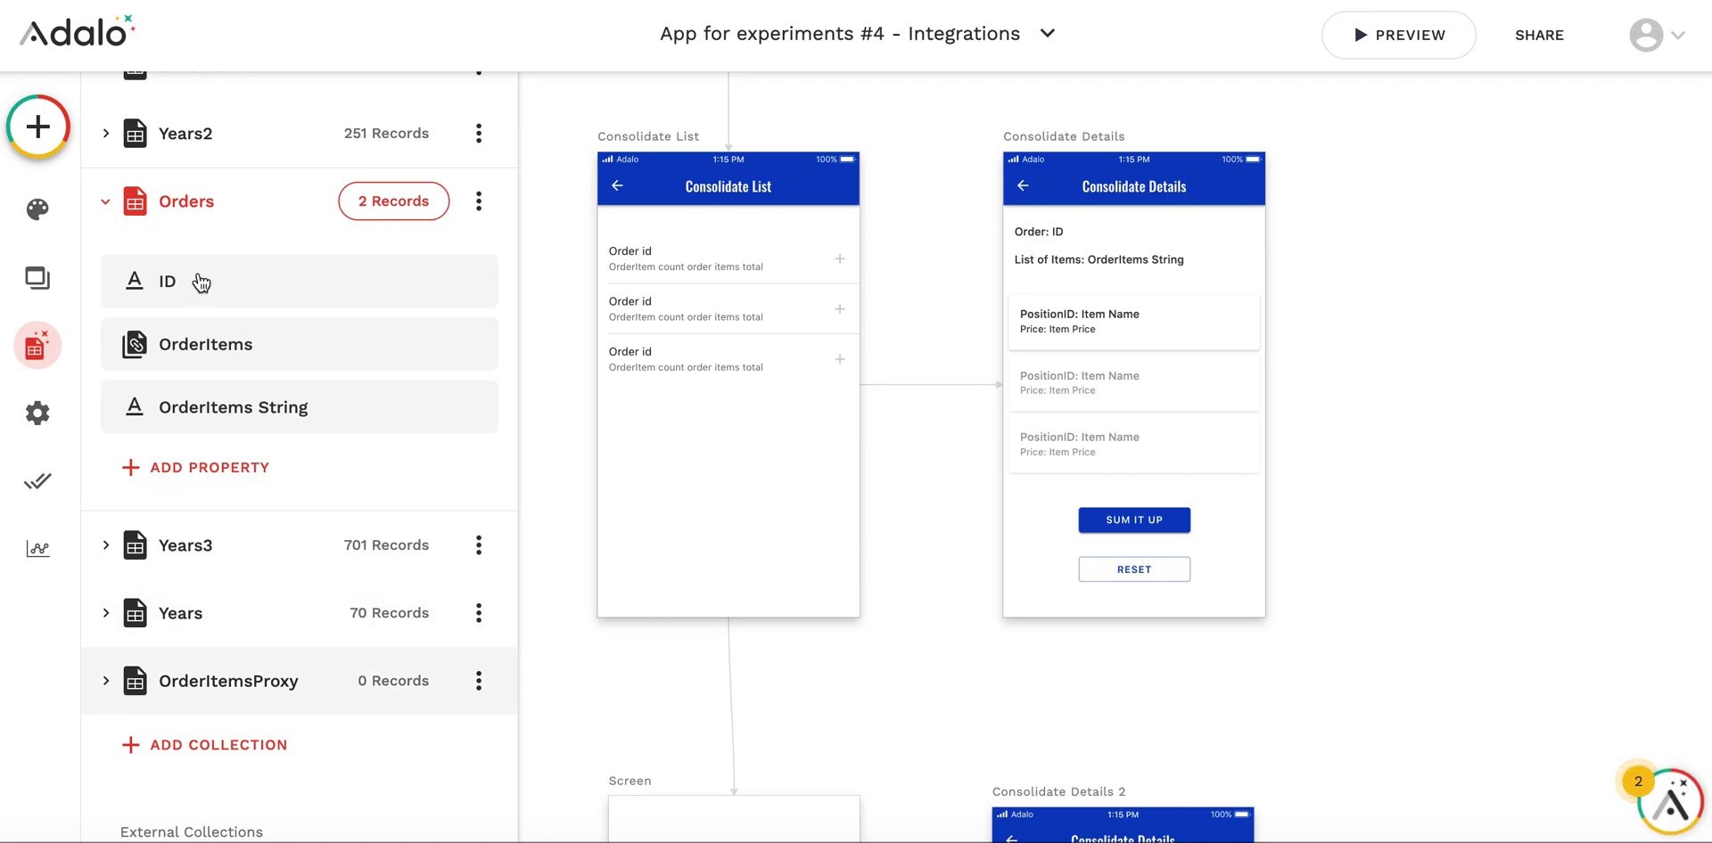
scroll(200, 178, "up", 5)
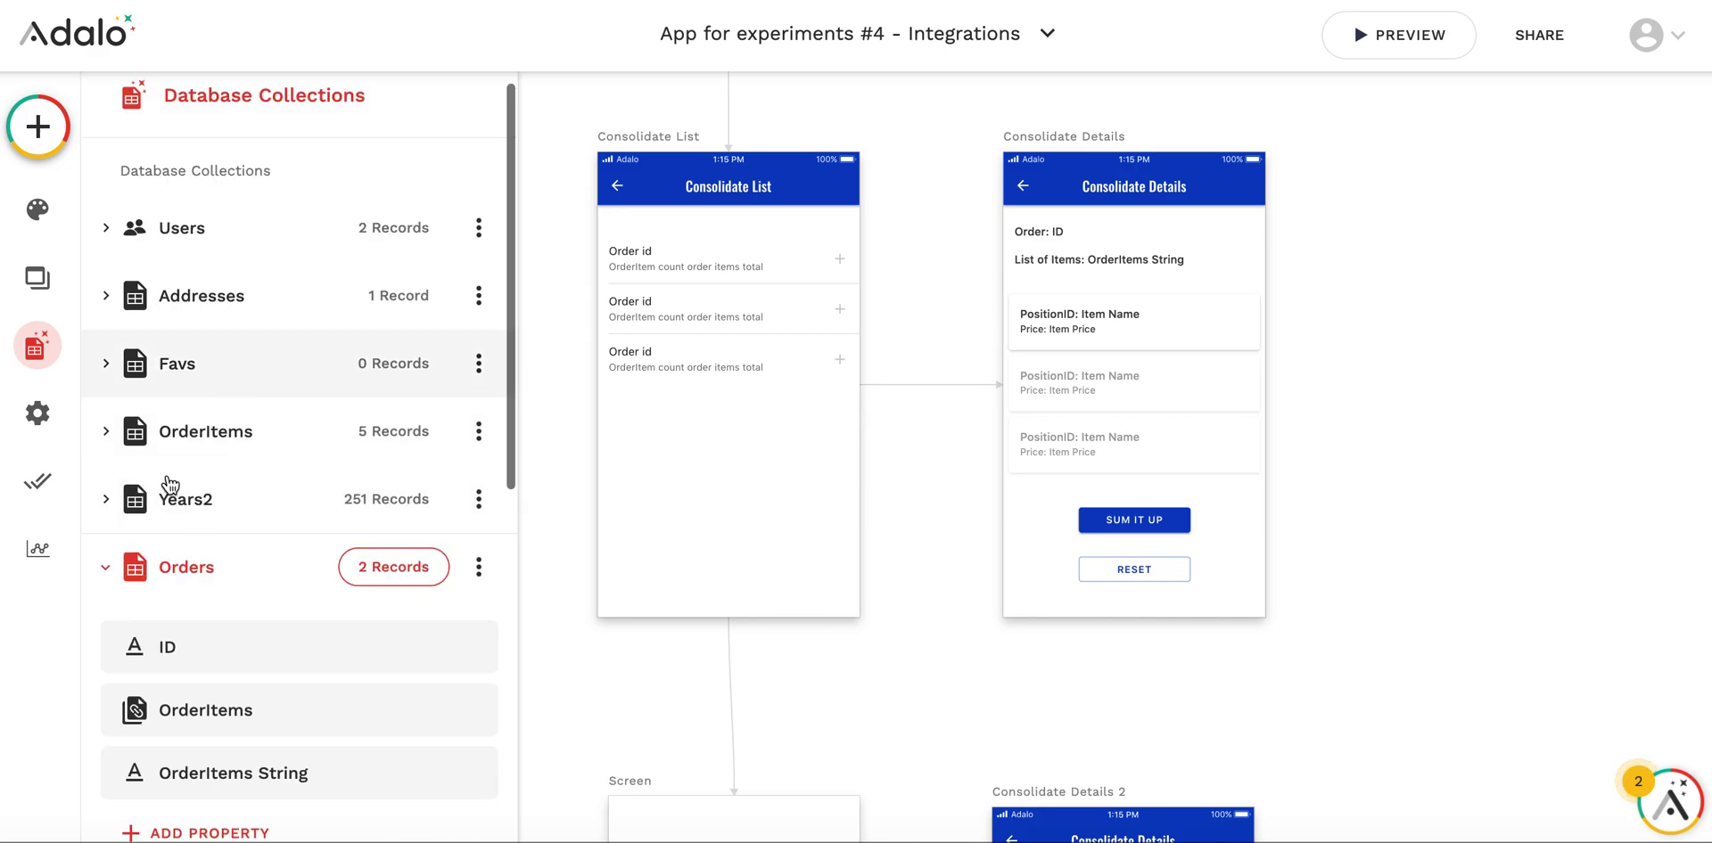
left_click(402, 412)
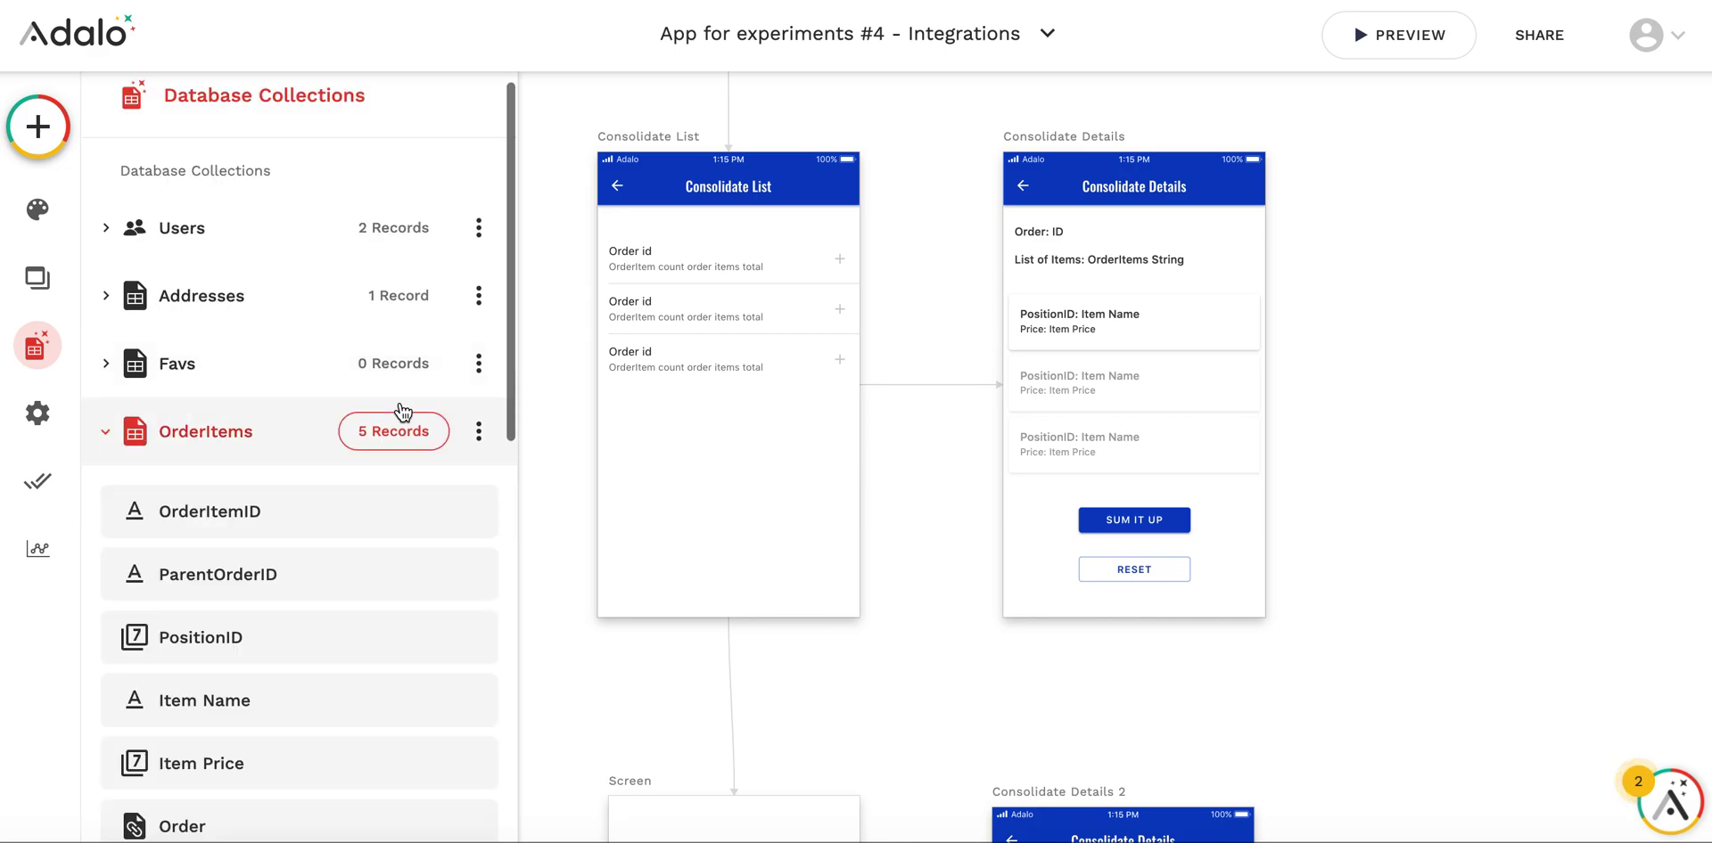
Step: Review the five OrderItems records through to their linked Order column, then close the table
scroll(404, 464, "down", 1)
left_click(400, 360)
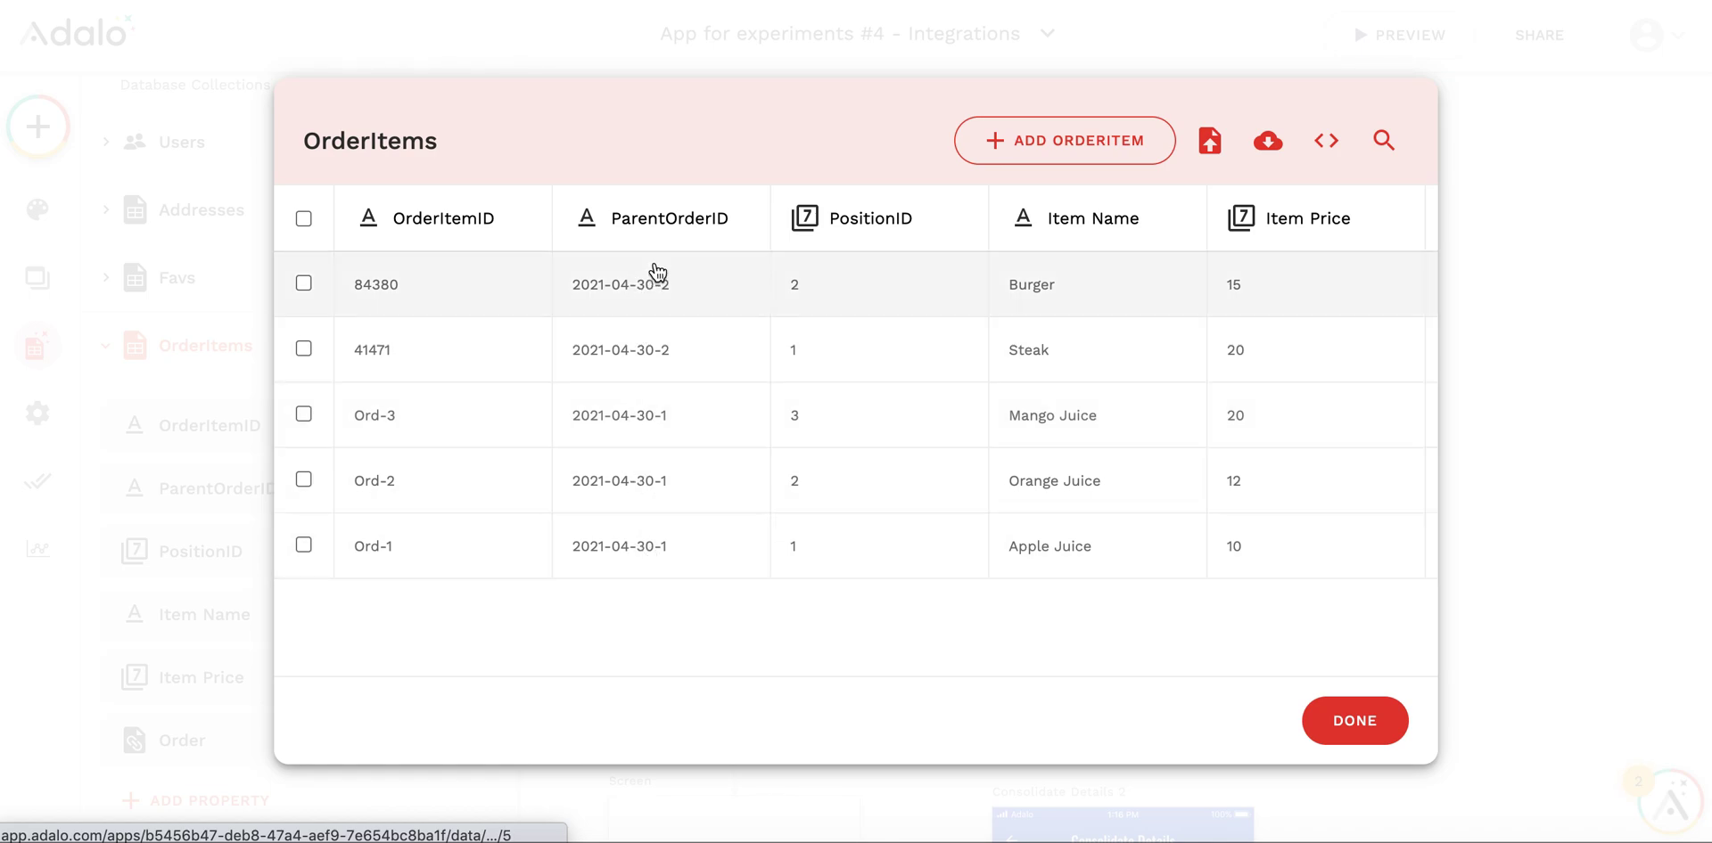
scroll(886, 336, "right", 5)
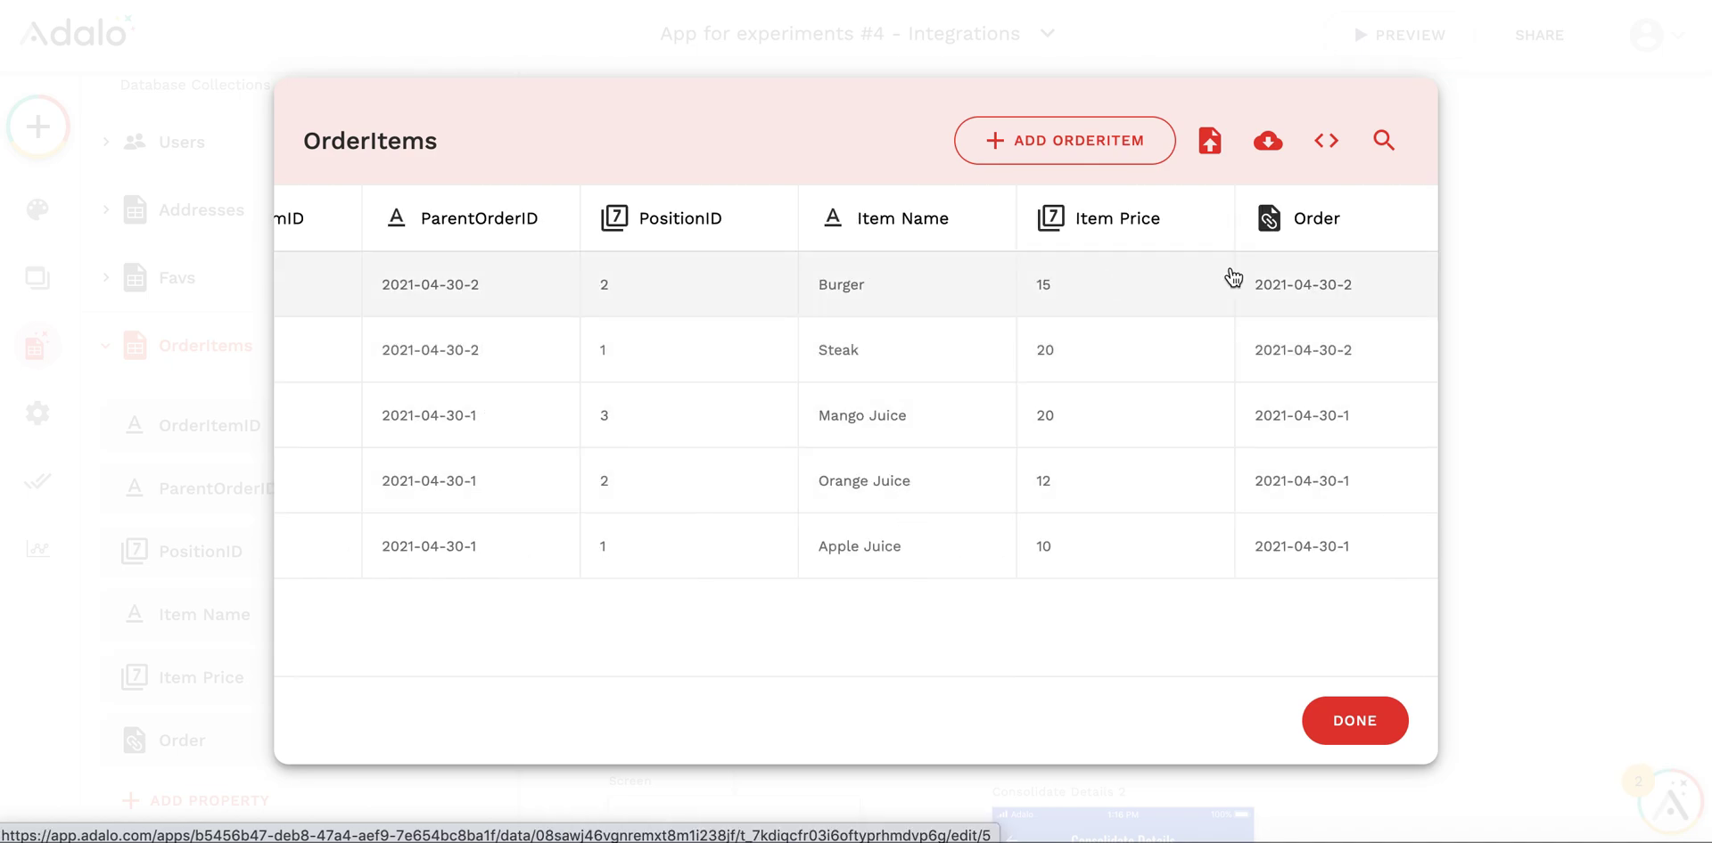
left_click(1334, 722)
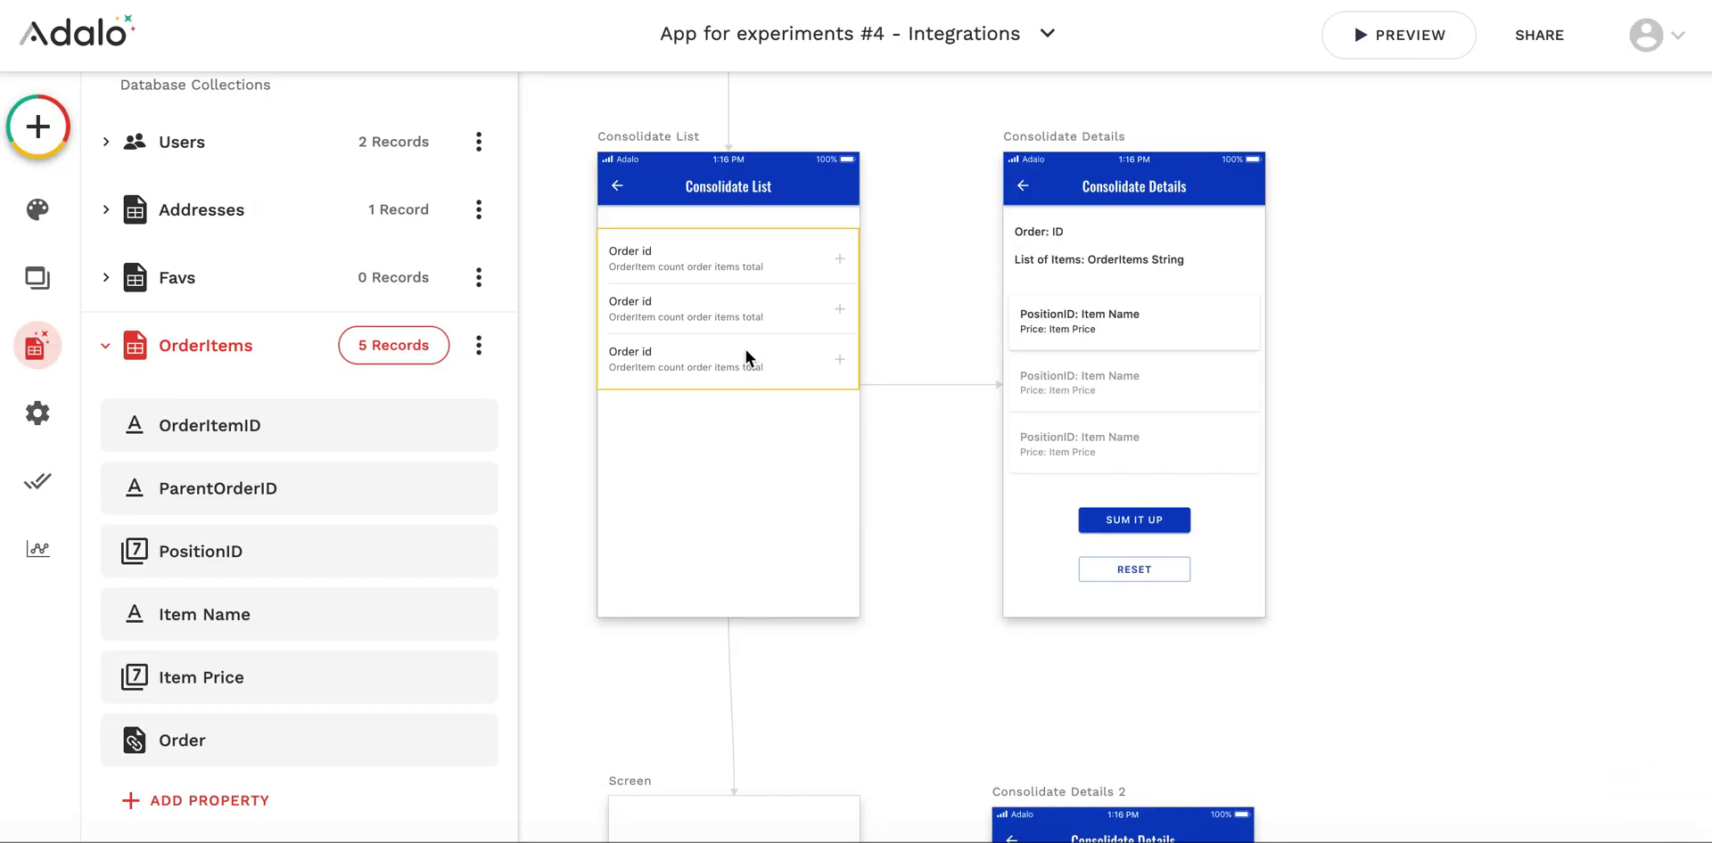
Step: Inspect the order and item lists and the Order ID and List of Items text sources
left_click(745, 358)
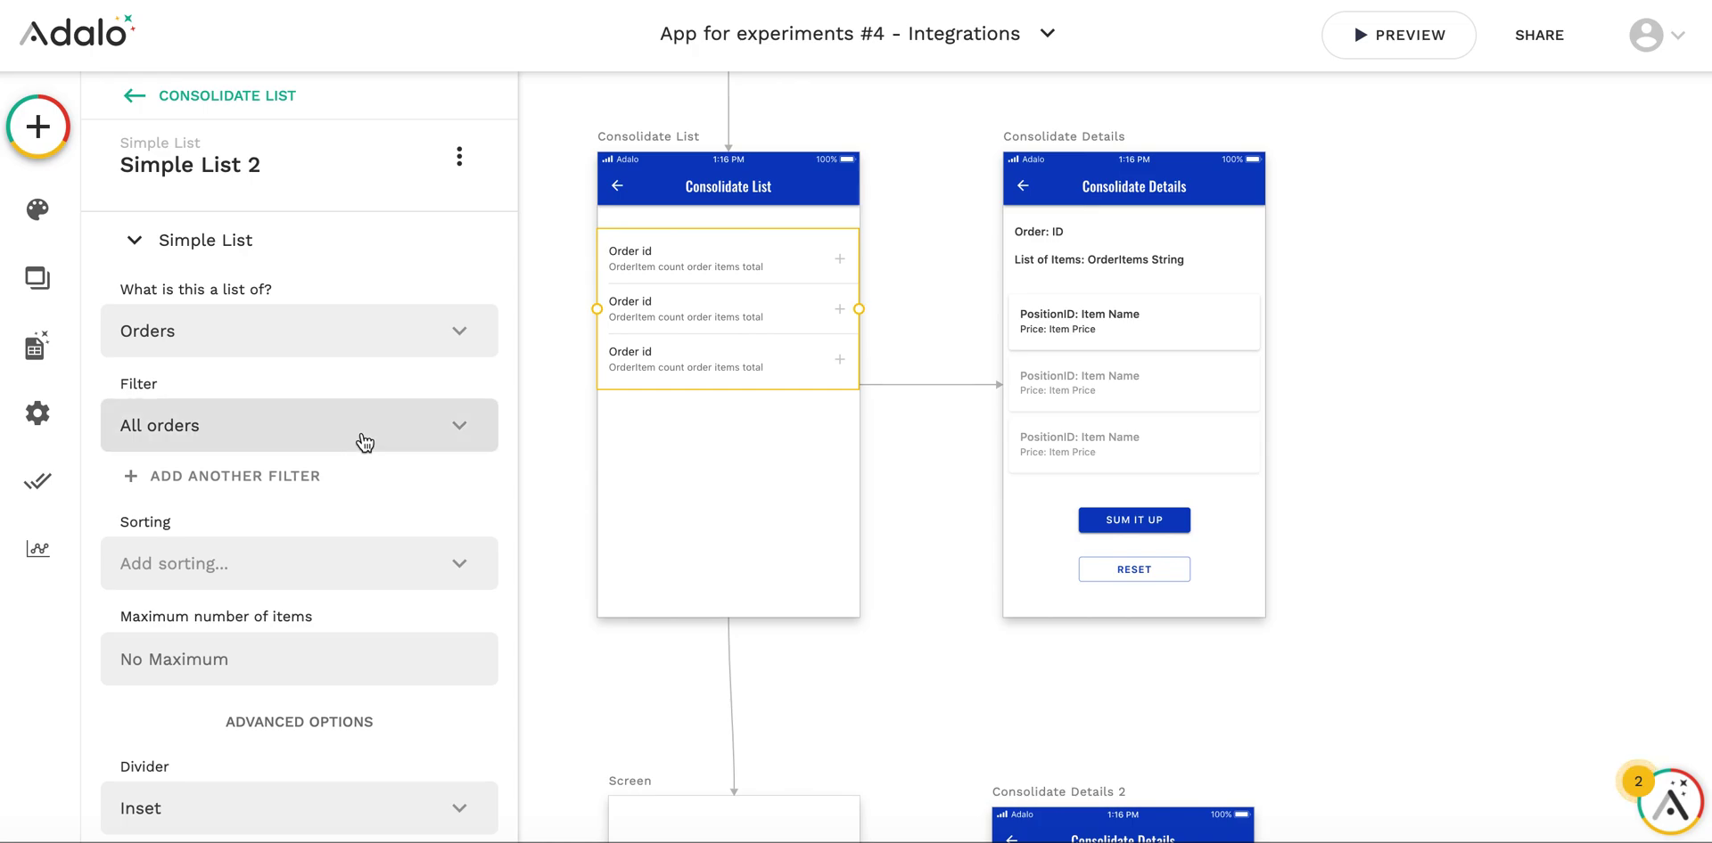
scroll(362, 434, "down", 5)
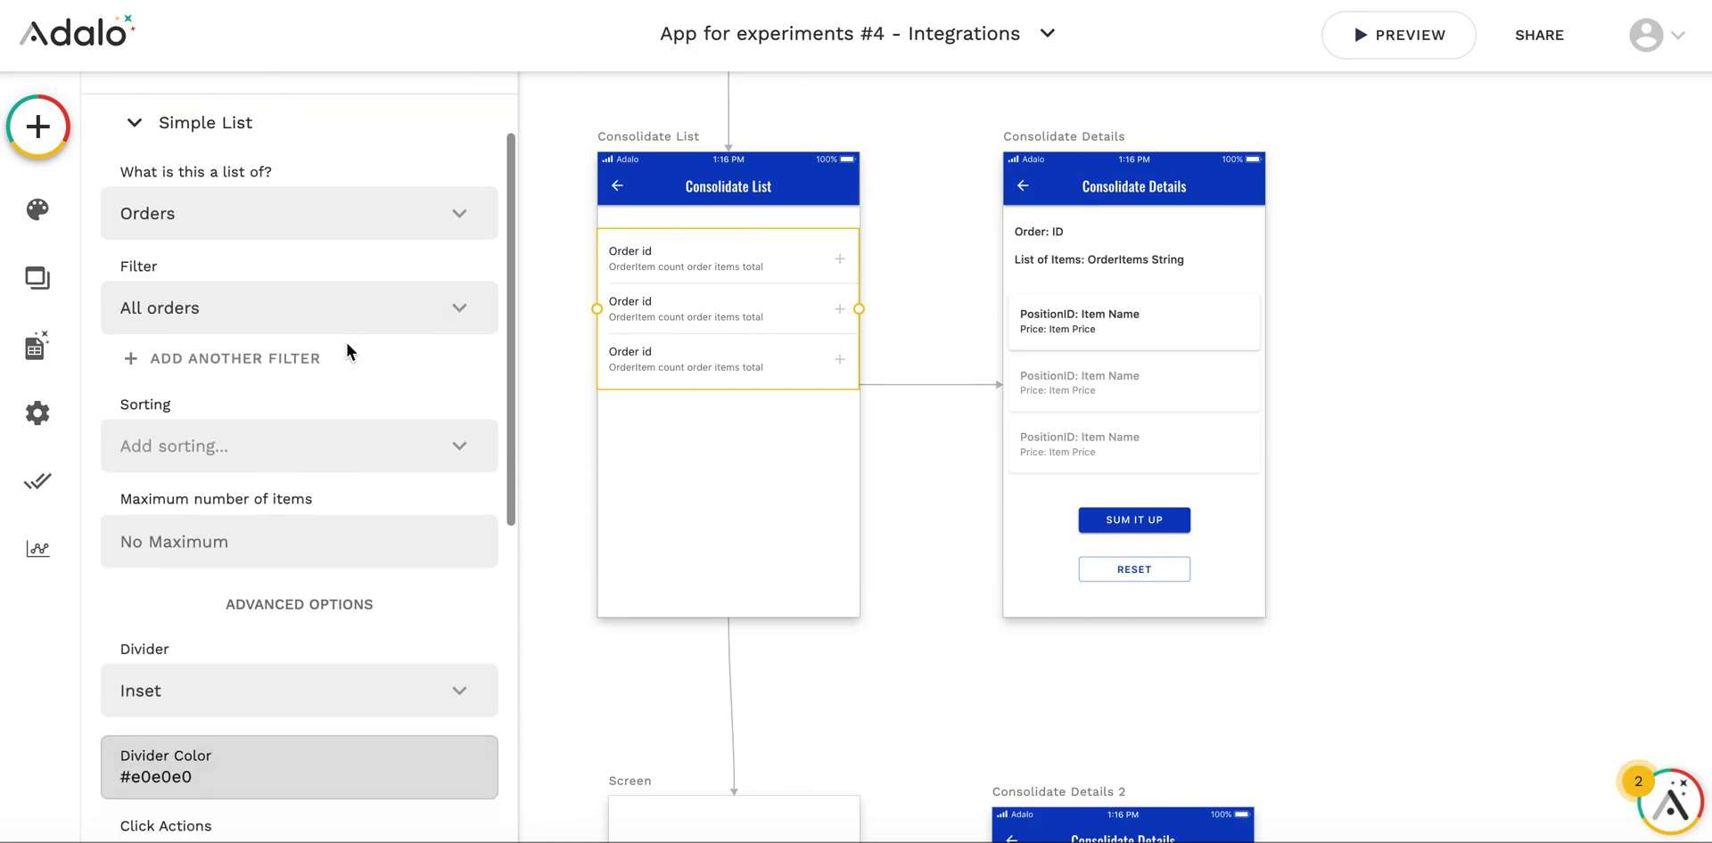
scroll(348, 349, "down", 8)
scroll(347, 349, "up", 6)
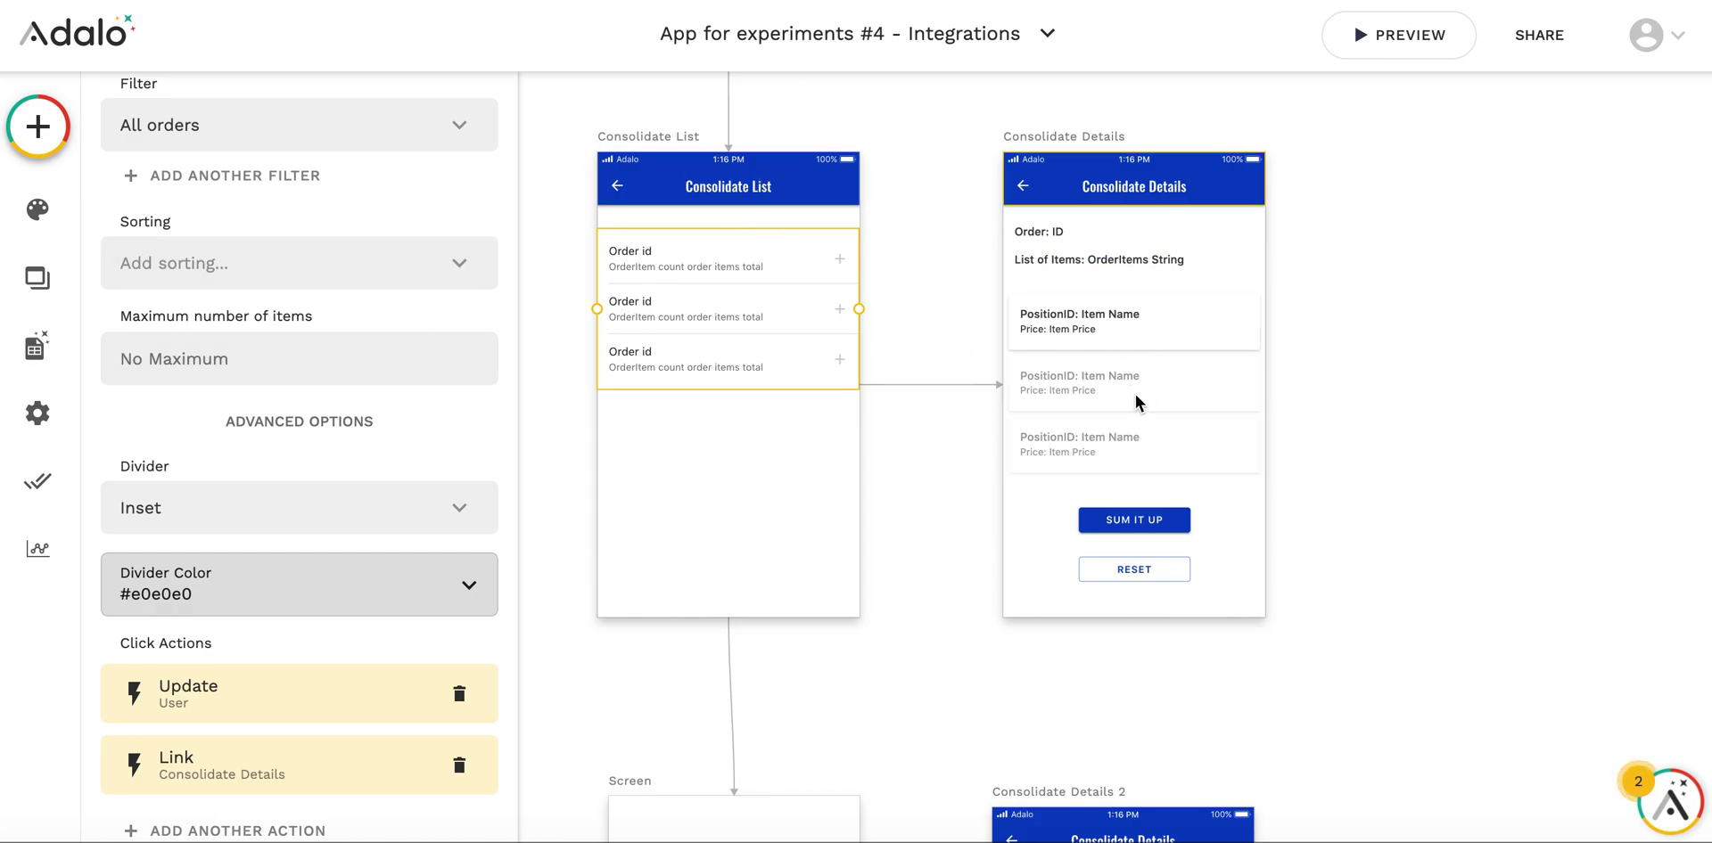
left_click(1239, 364)
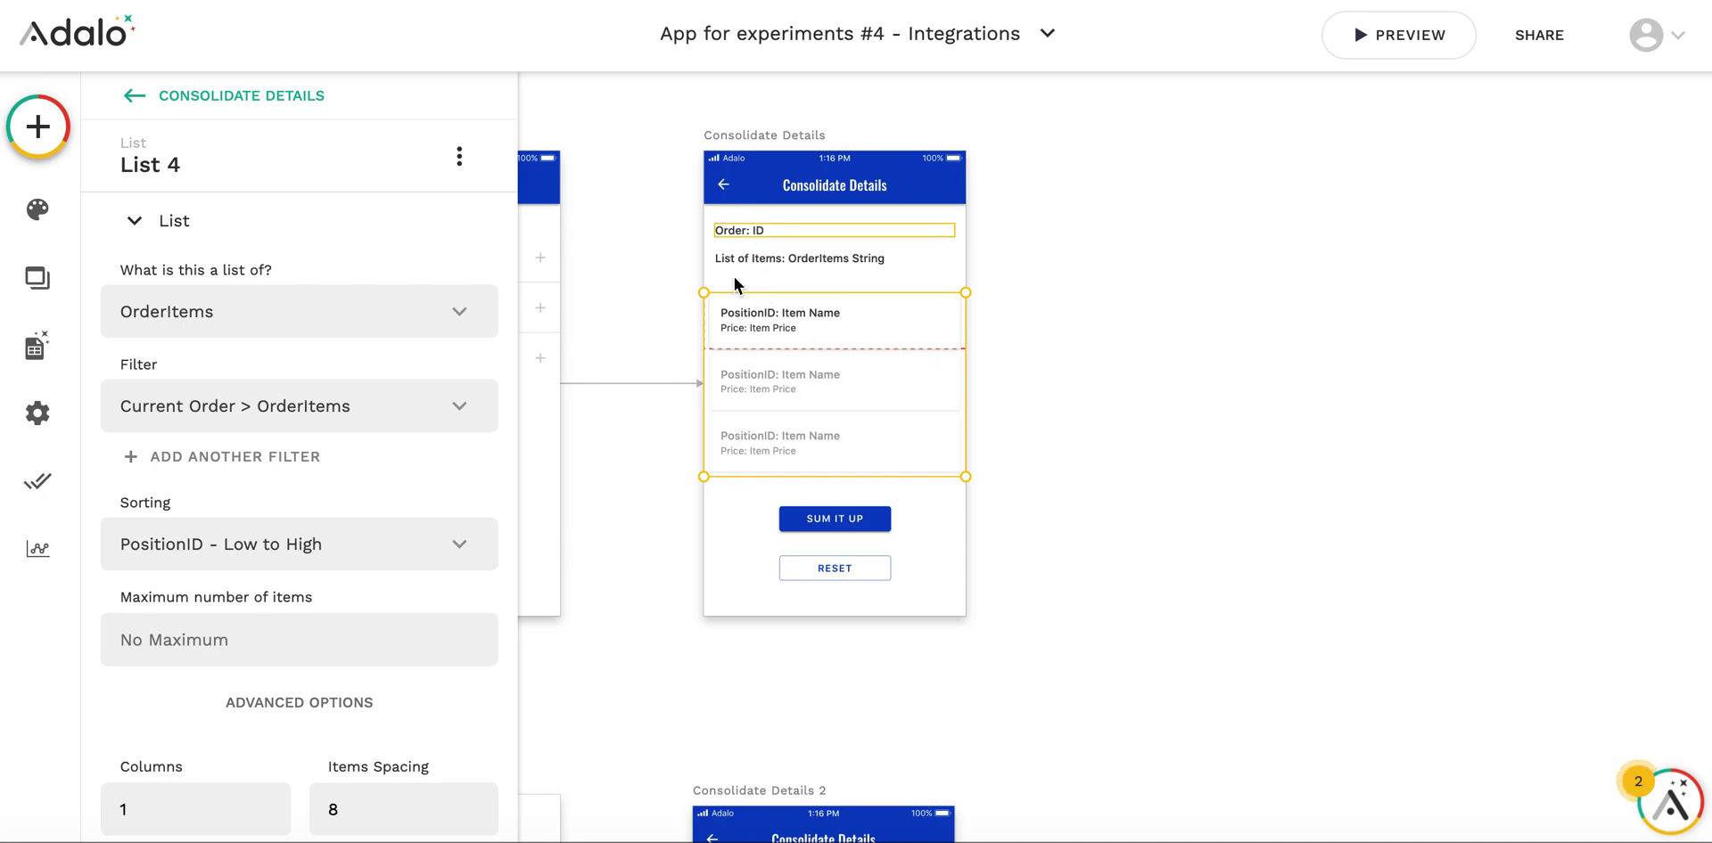
left_click(740, 230)
left_click(286, 295)
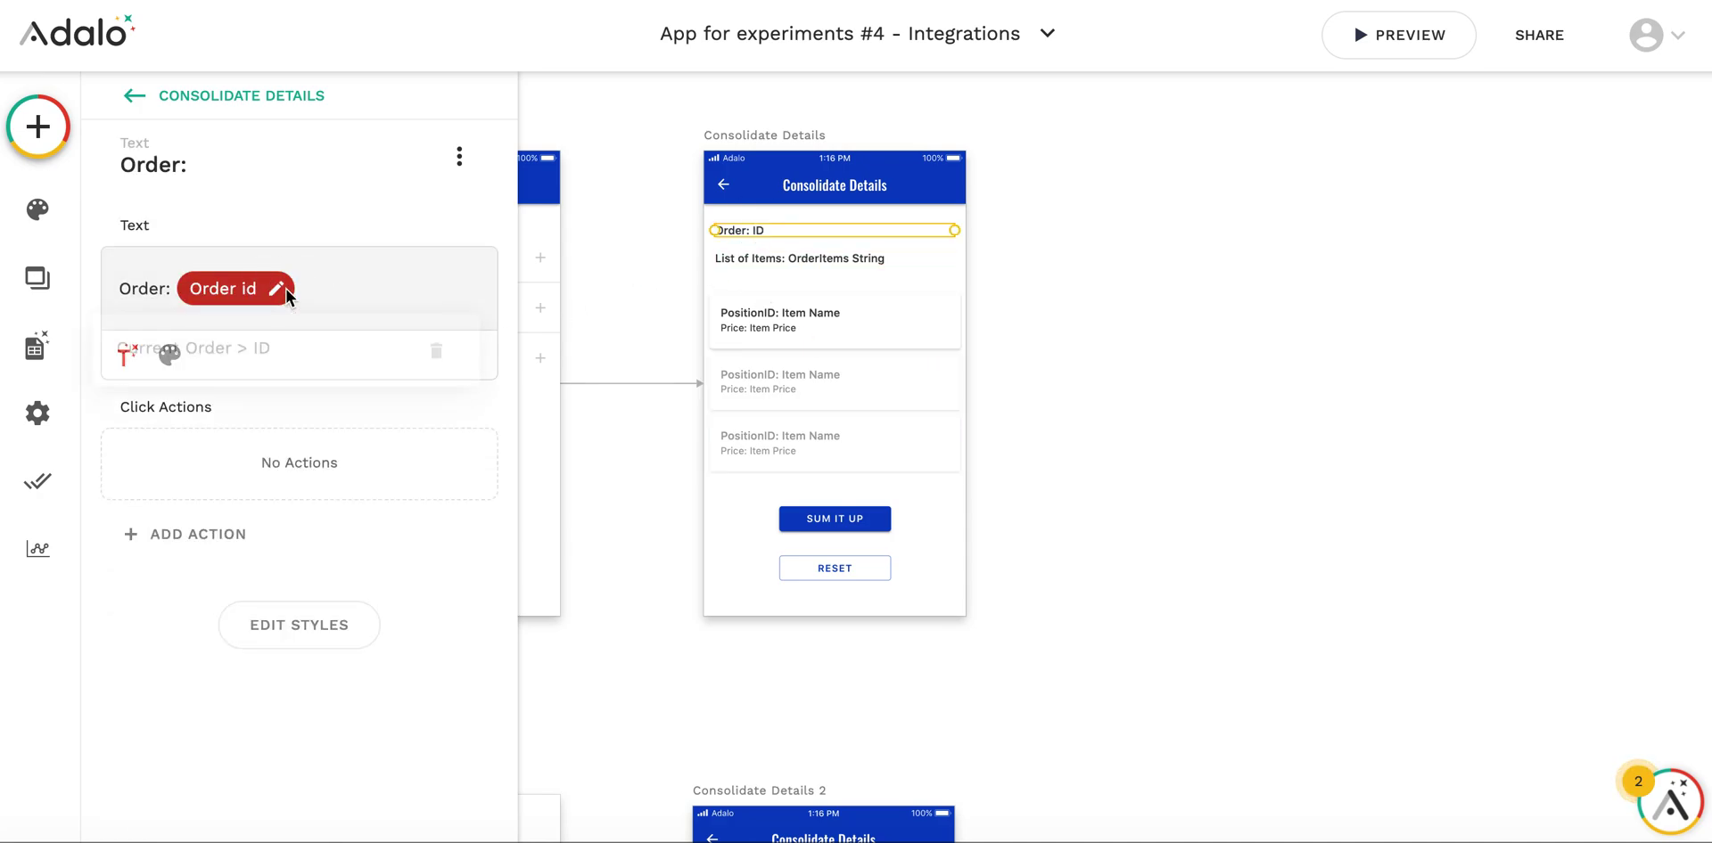
left_click(734, 264)
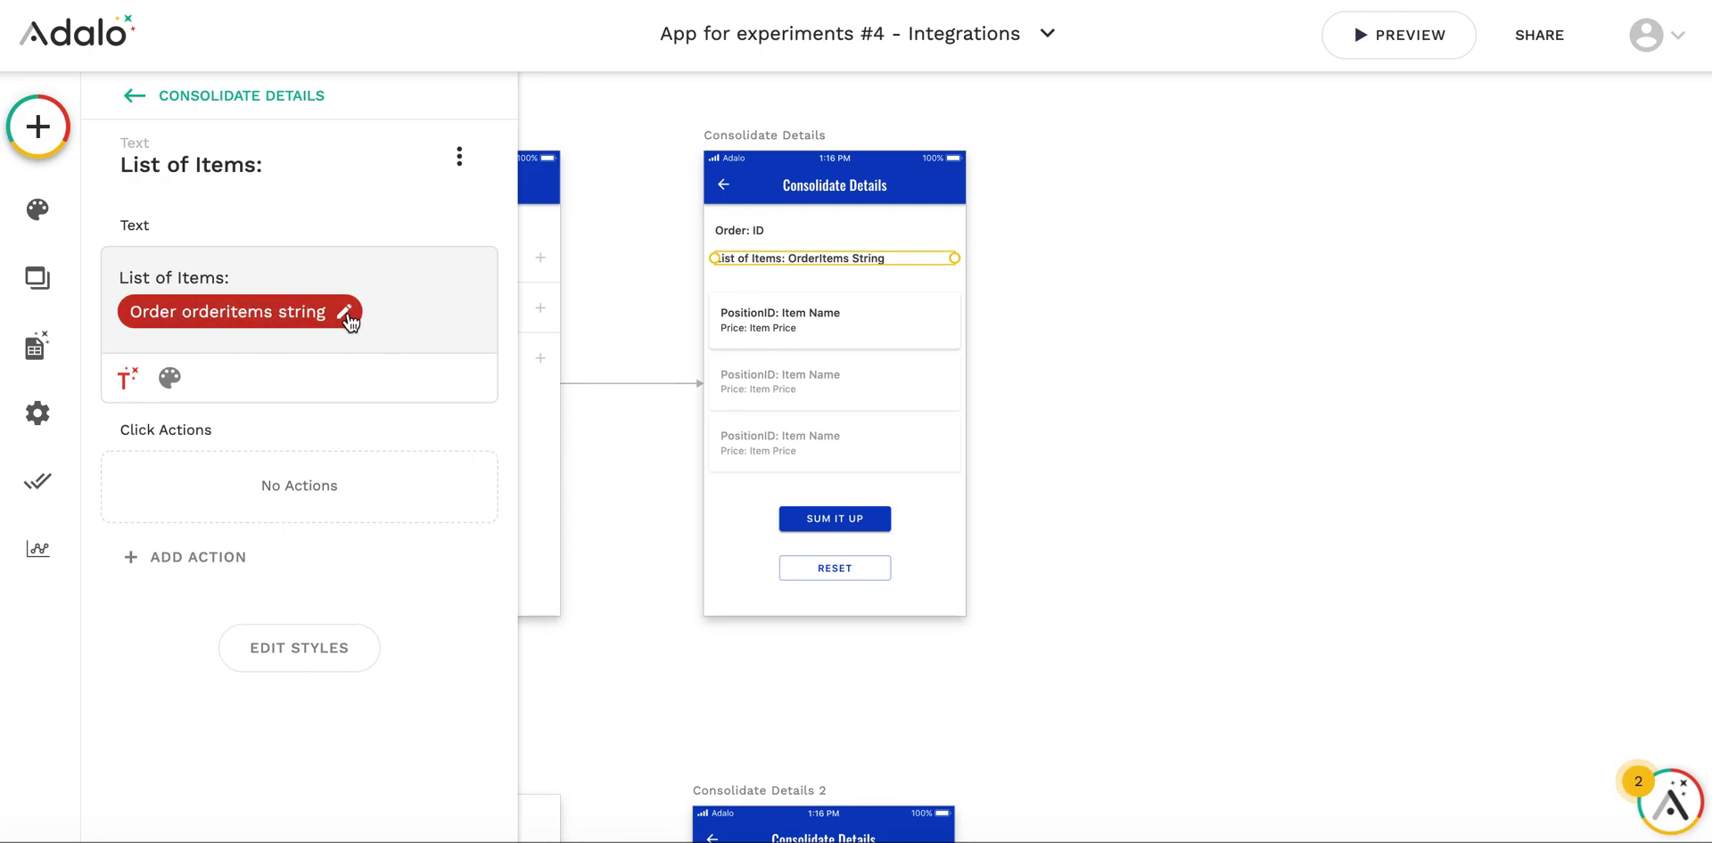
left_click(348, 314)
left_click(909, 494)
Step: Expand the Sum it up button's Integromat ConsolidateString action and open its custom action definition
left_click(863, 519)
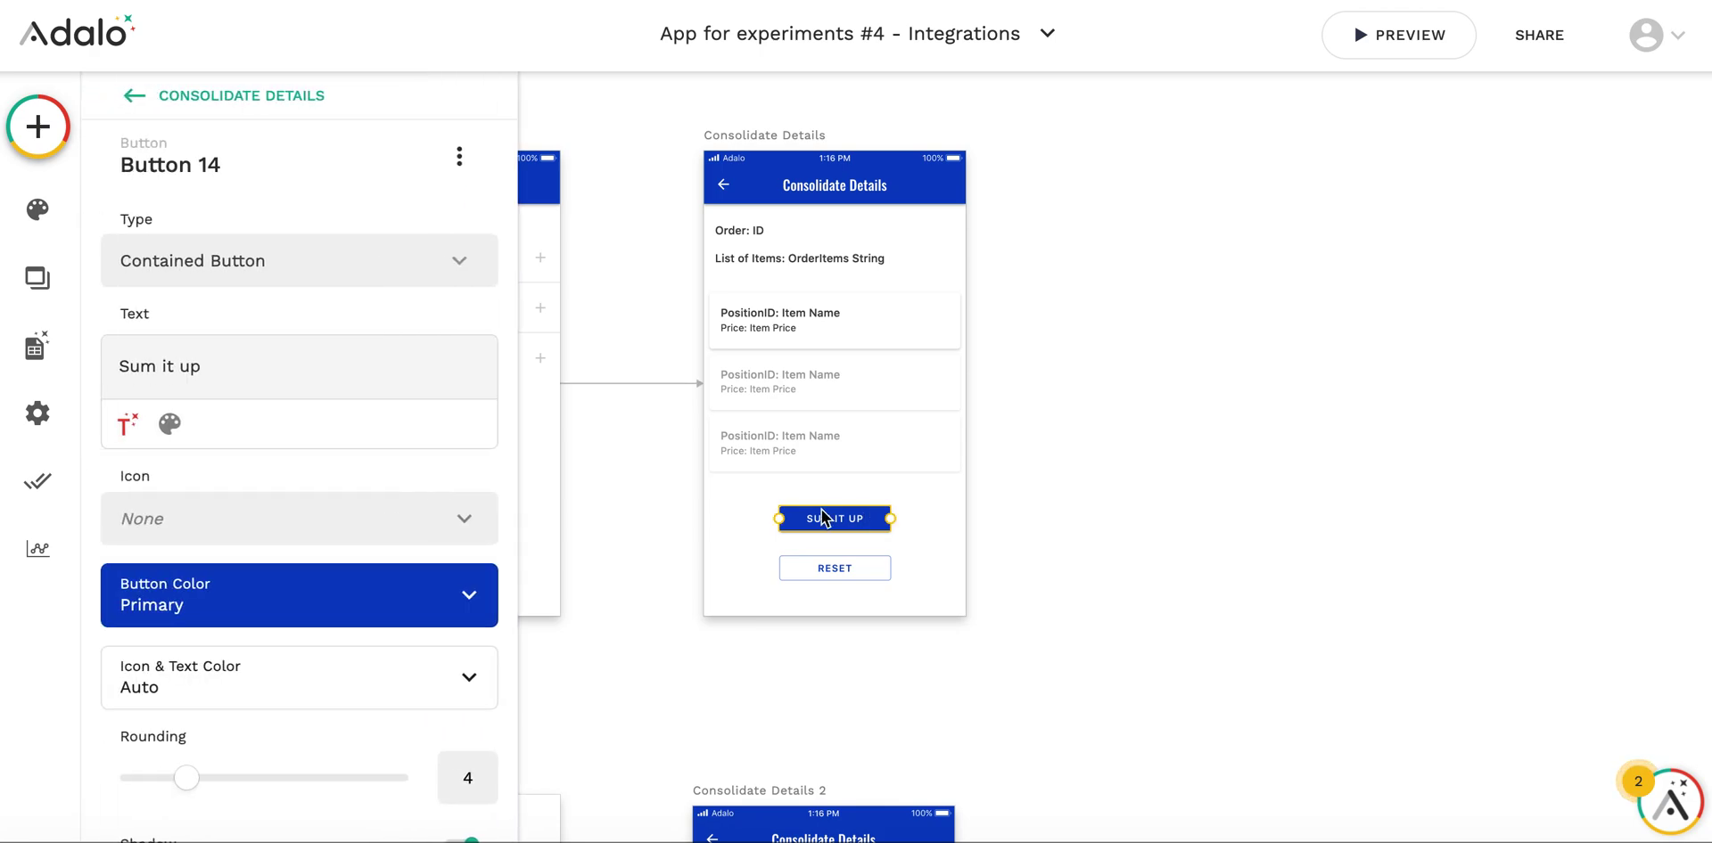
scroll(348, 495, "down", 4)
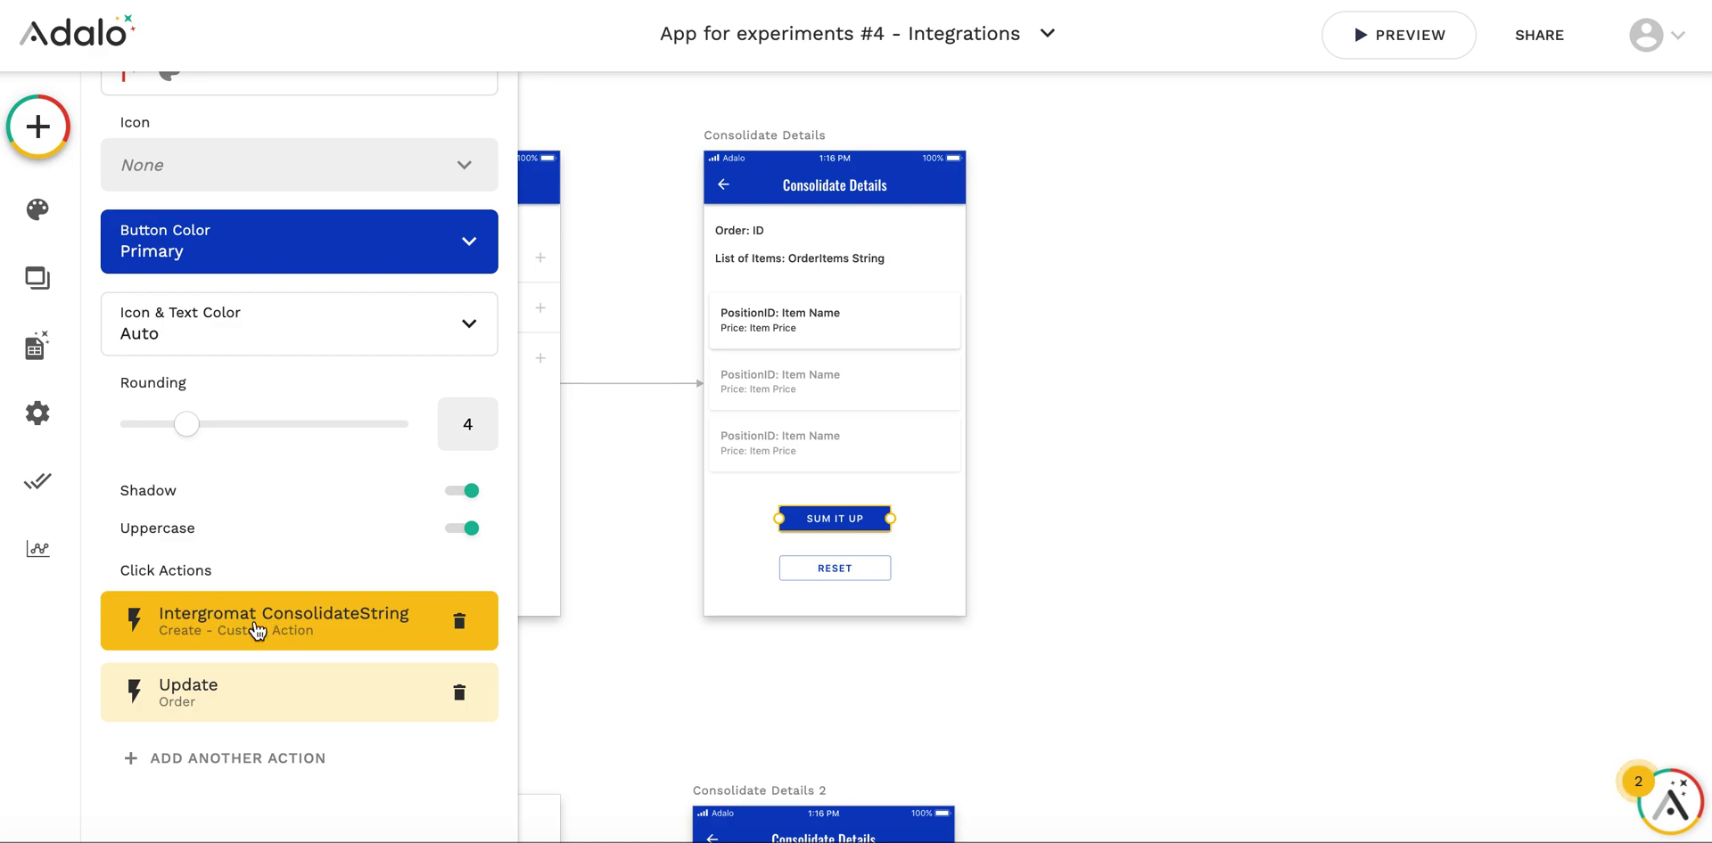
left_click(239, 655)
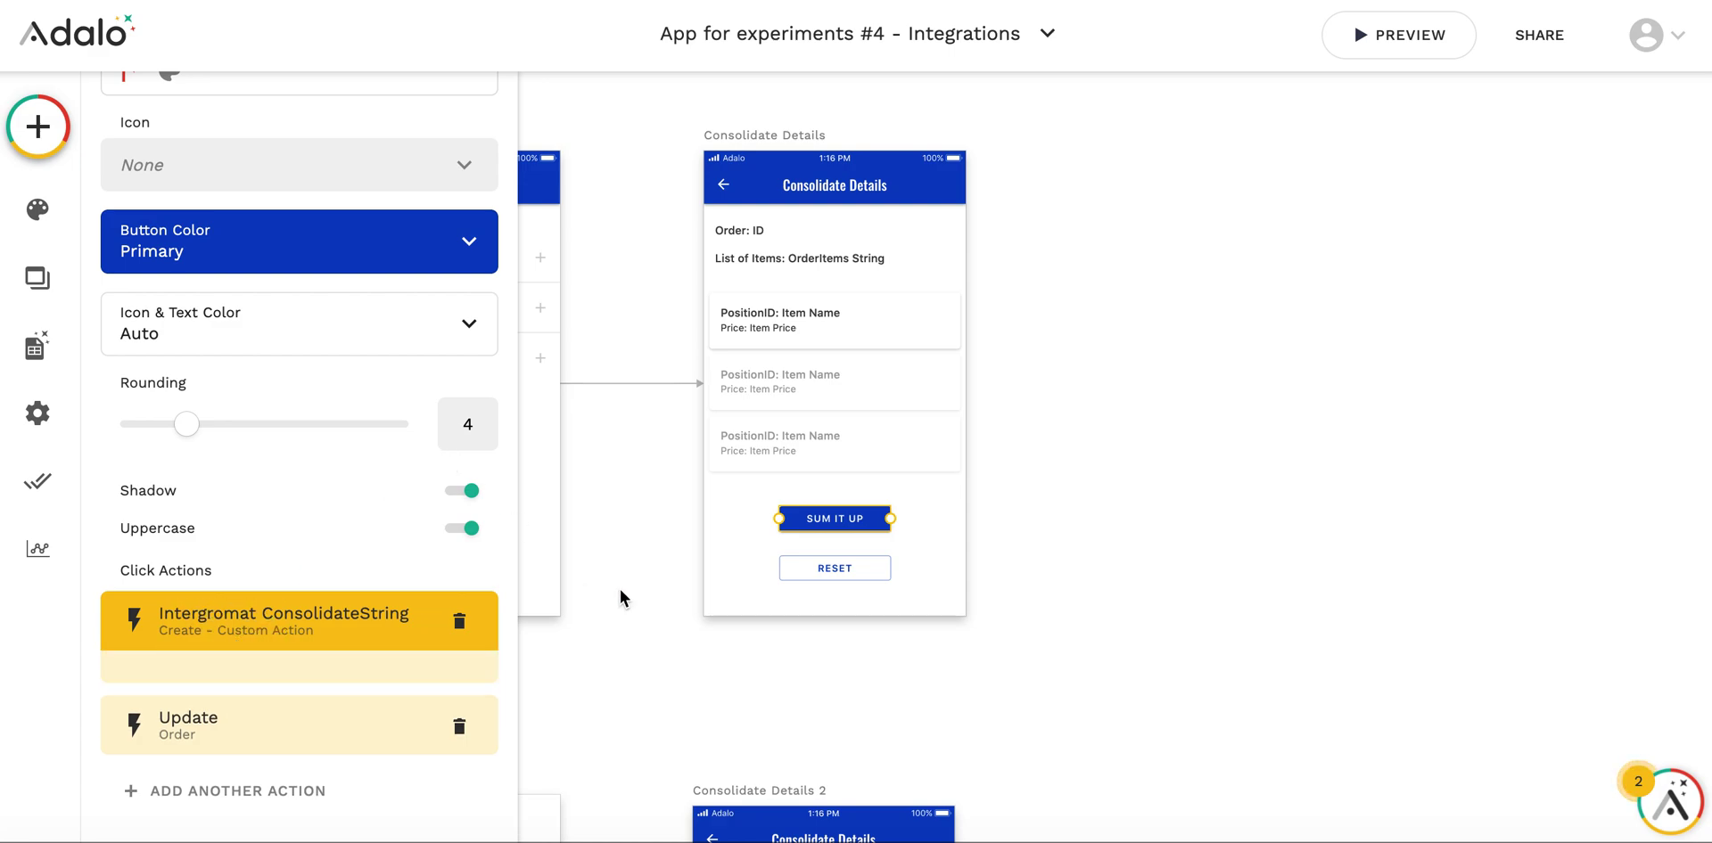
scroll(205, 722, "down", 2)
left_click(138, 642)
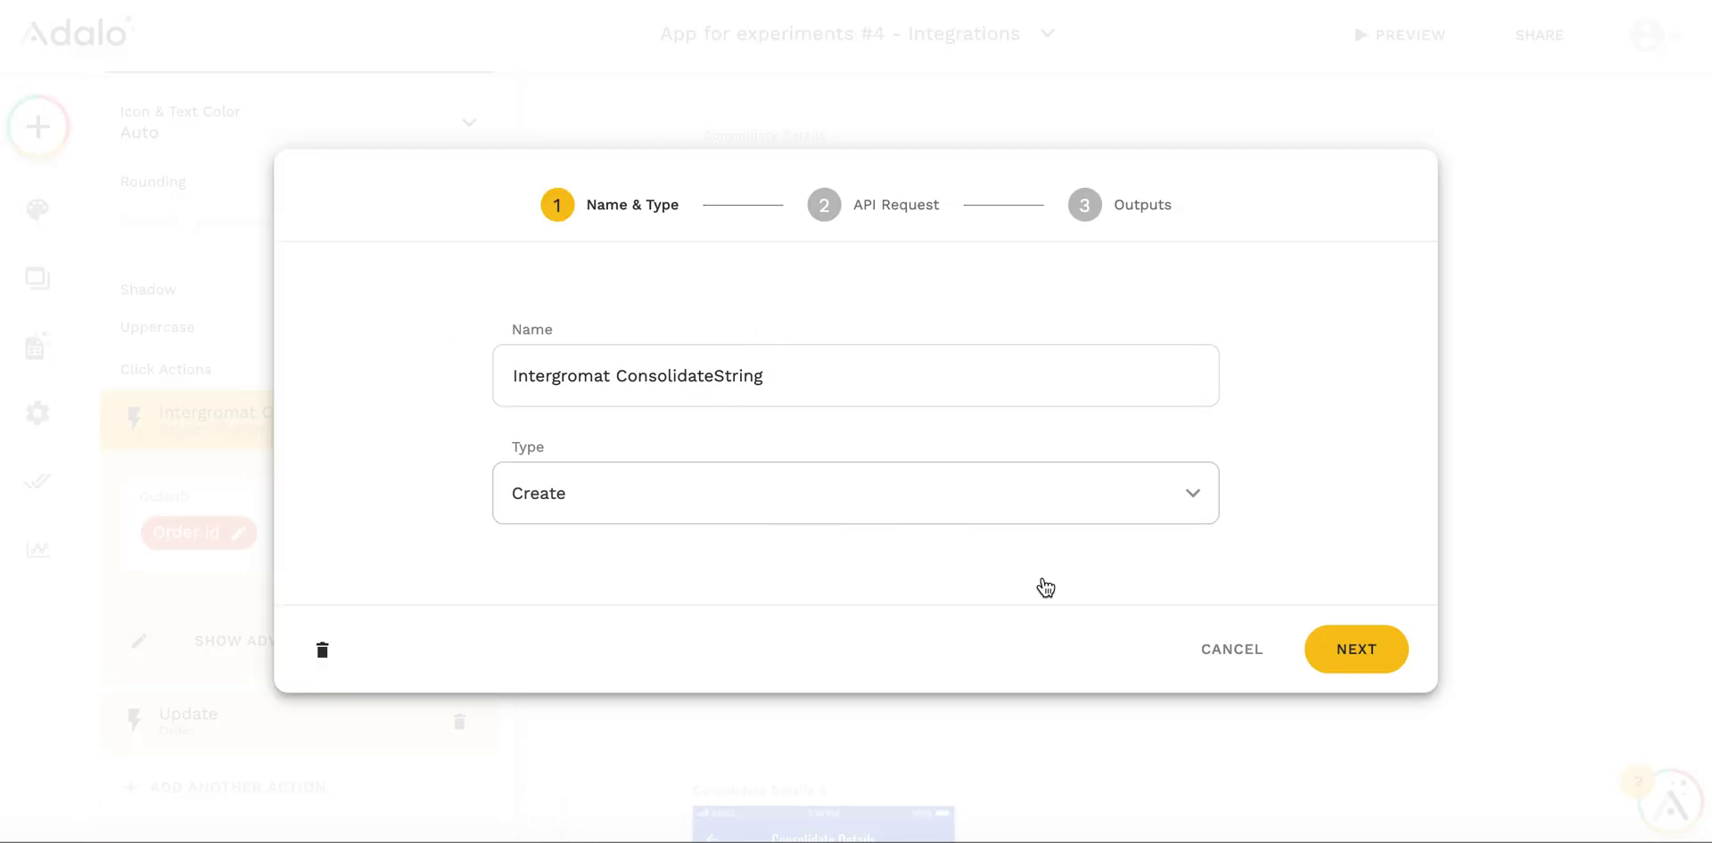
Step: Review the custom action's OrderID input and request body, then cancel without changes
left_click(1386, 671)
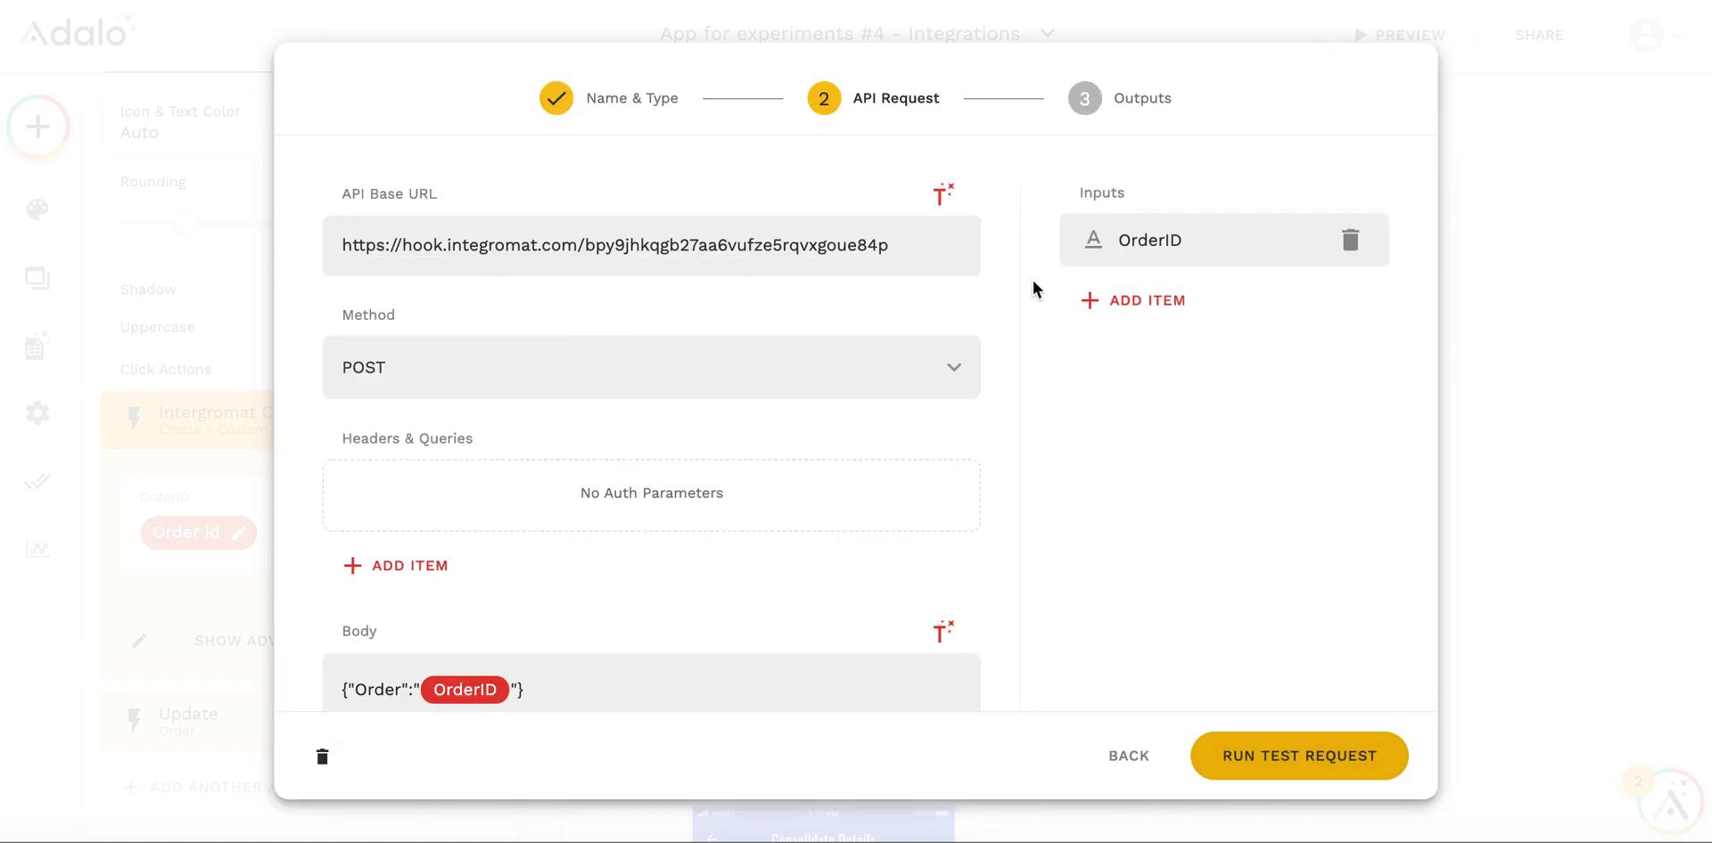
left_click(1203, 258)
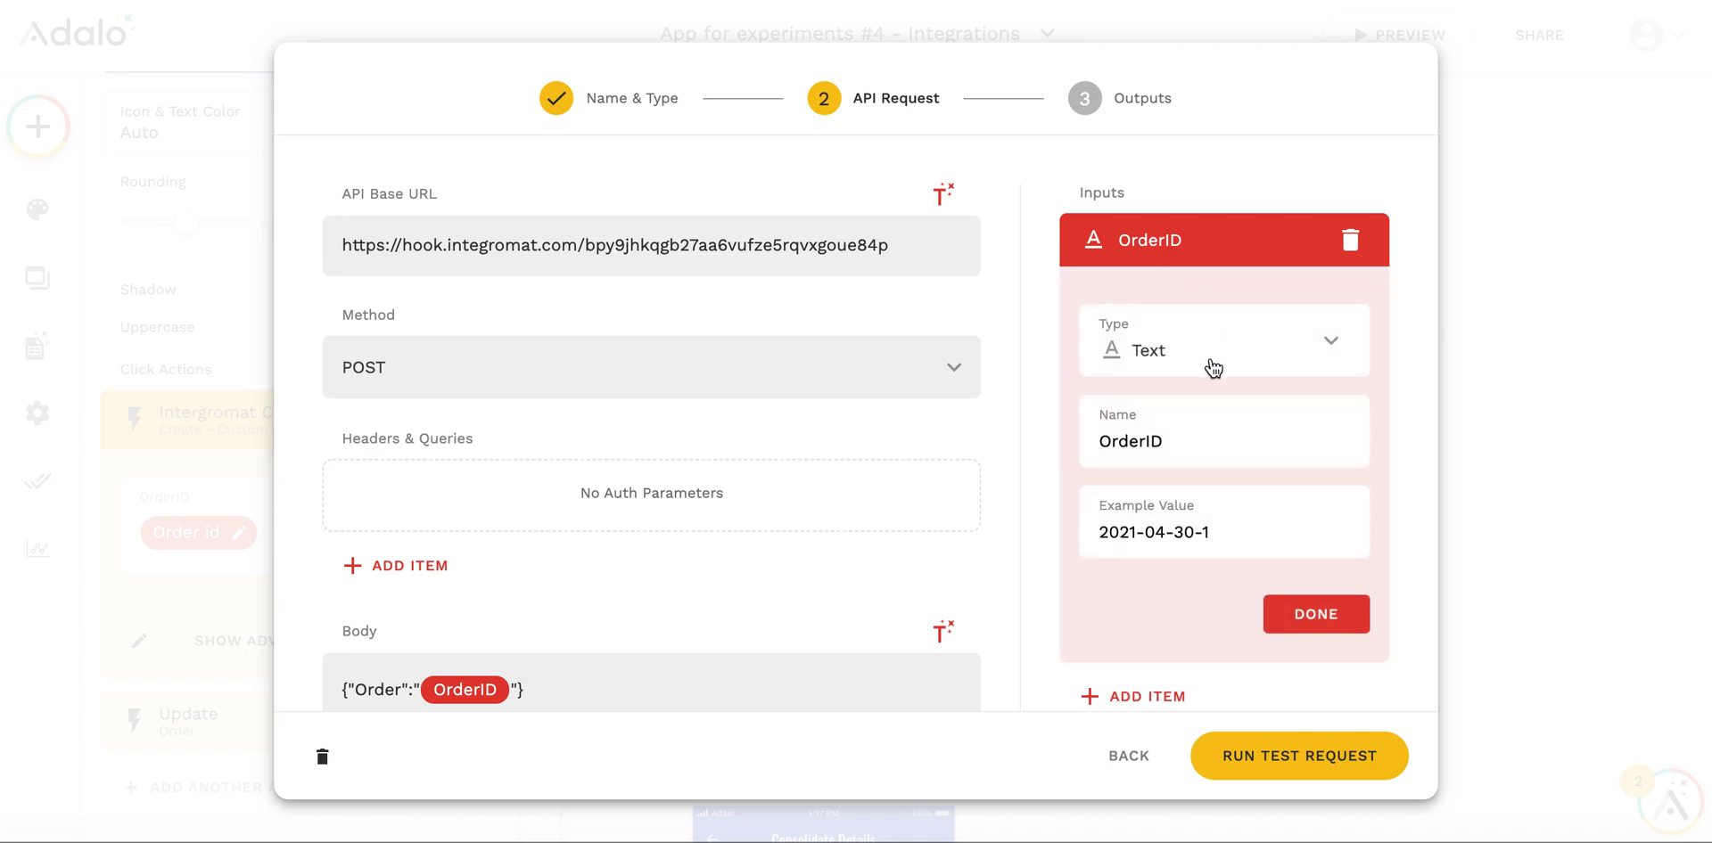
left_click(1169, 242)
scroll(526, 656, "down", 1)
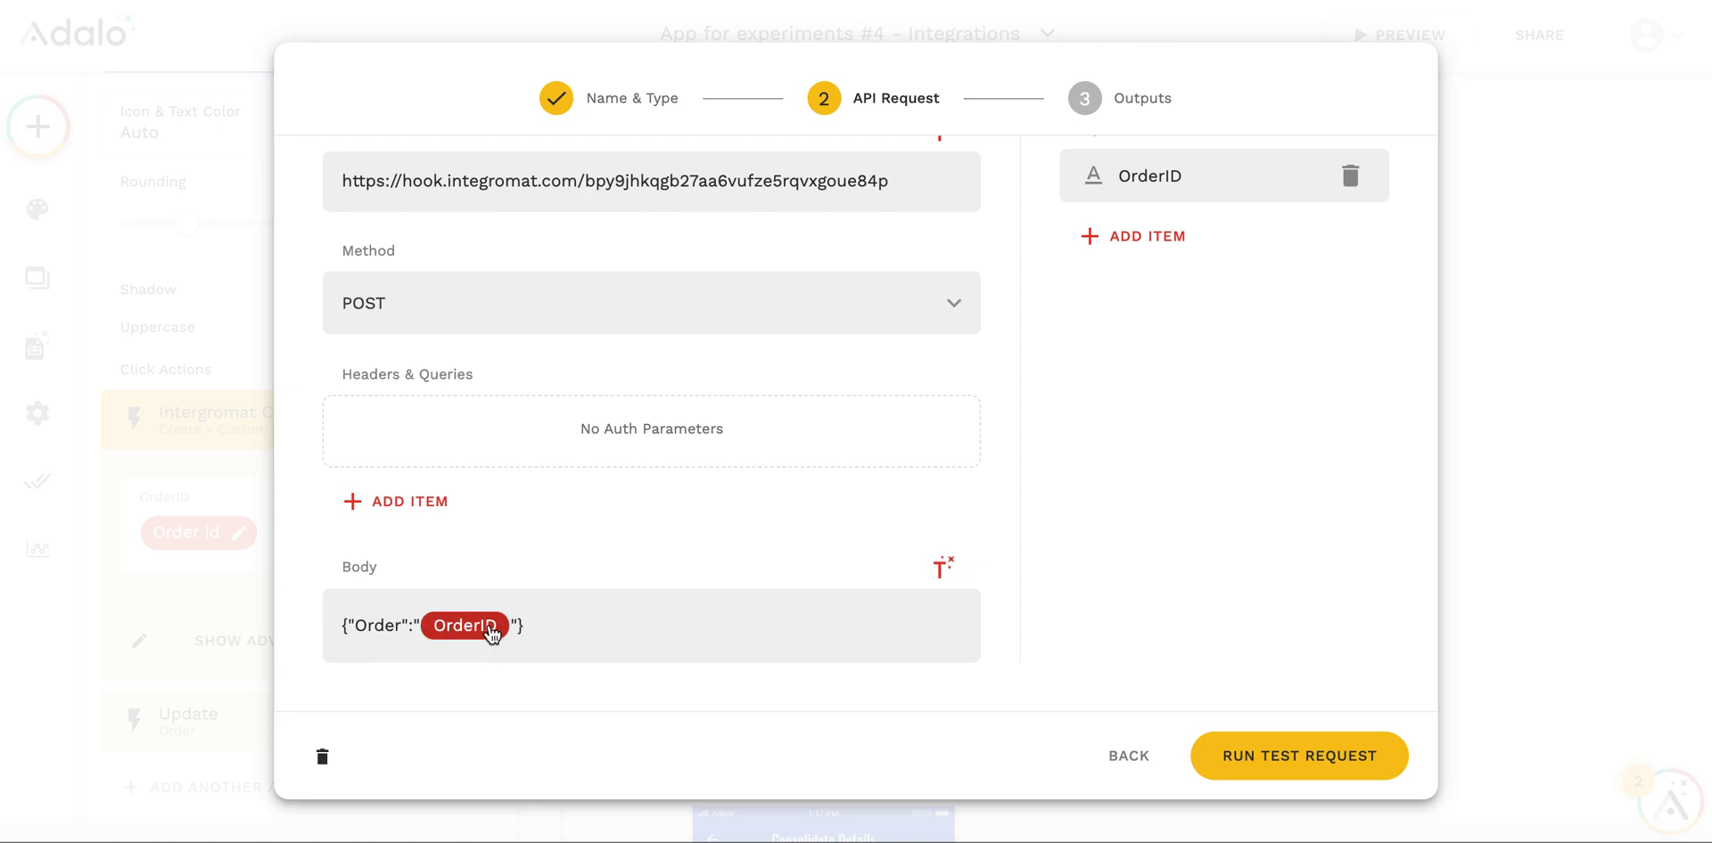
left_click(545, 625)
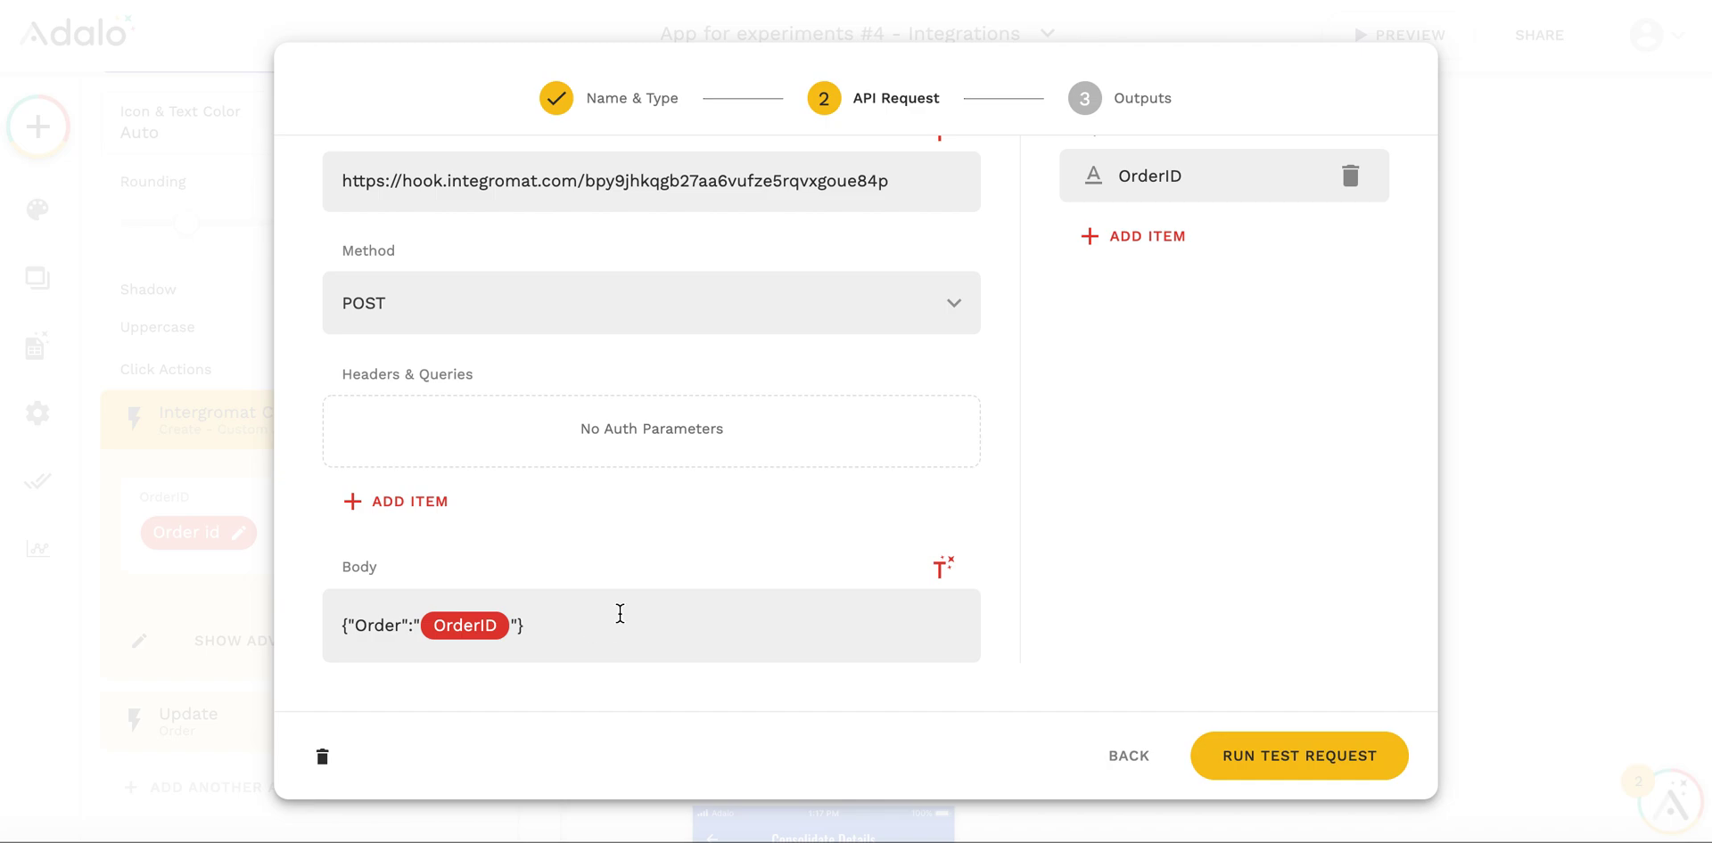
left_click(1129, 772)
left_click(1208, 661)
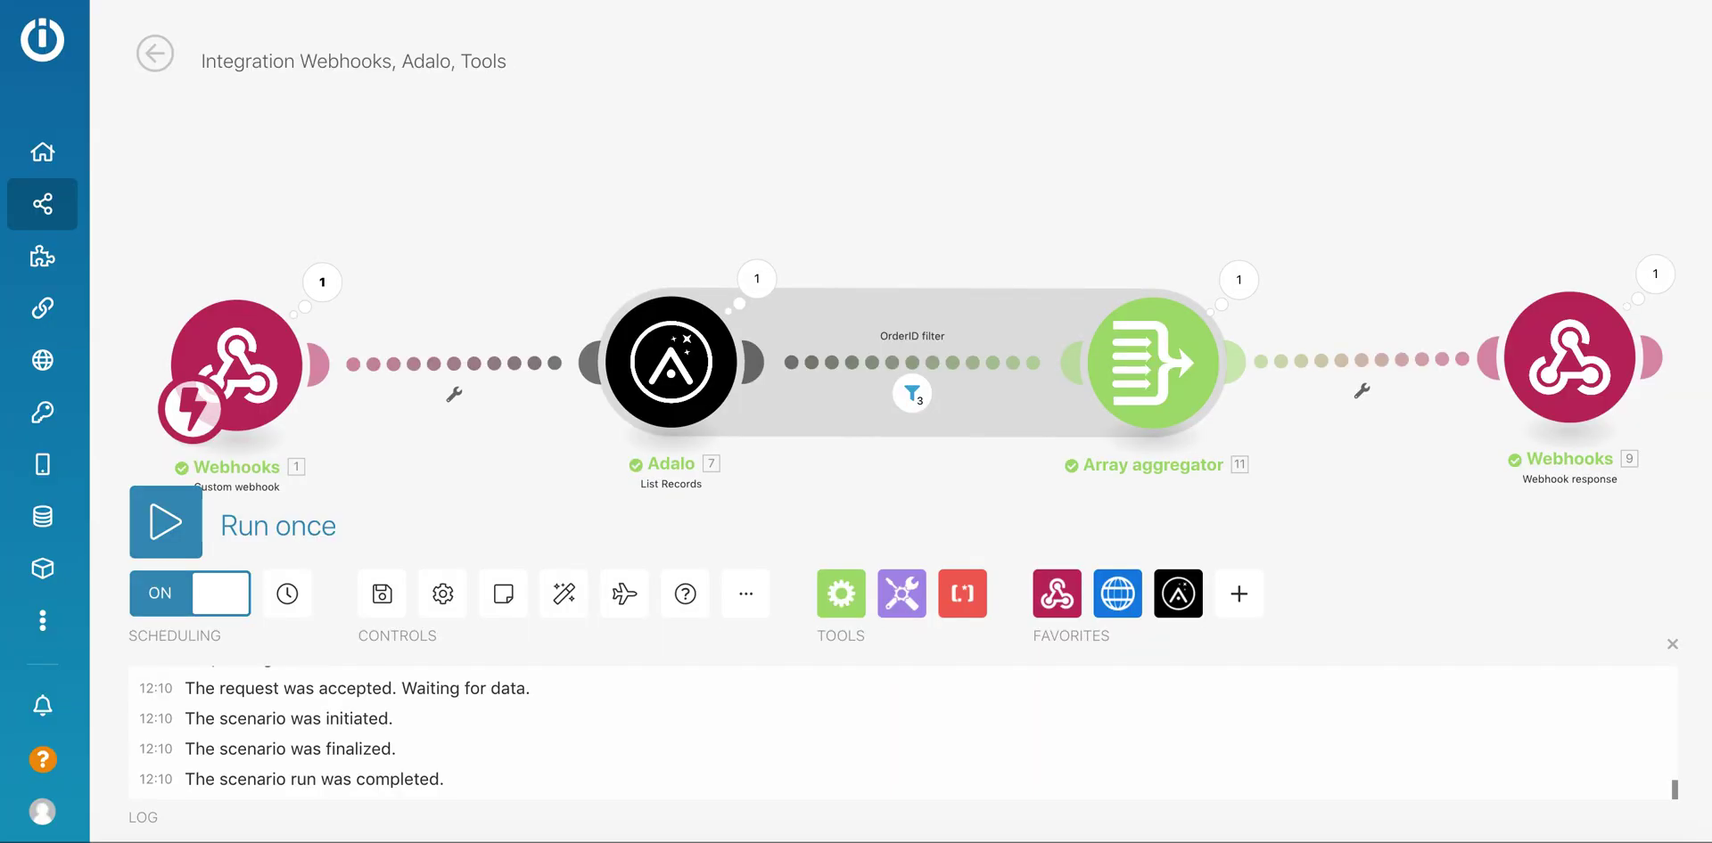
scroll(791, 98, "down", 1)
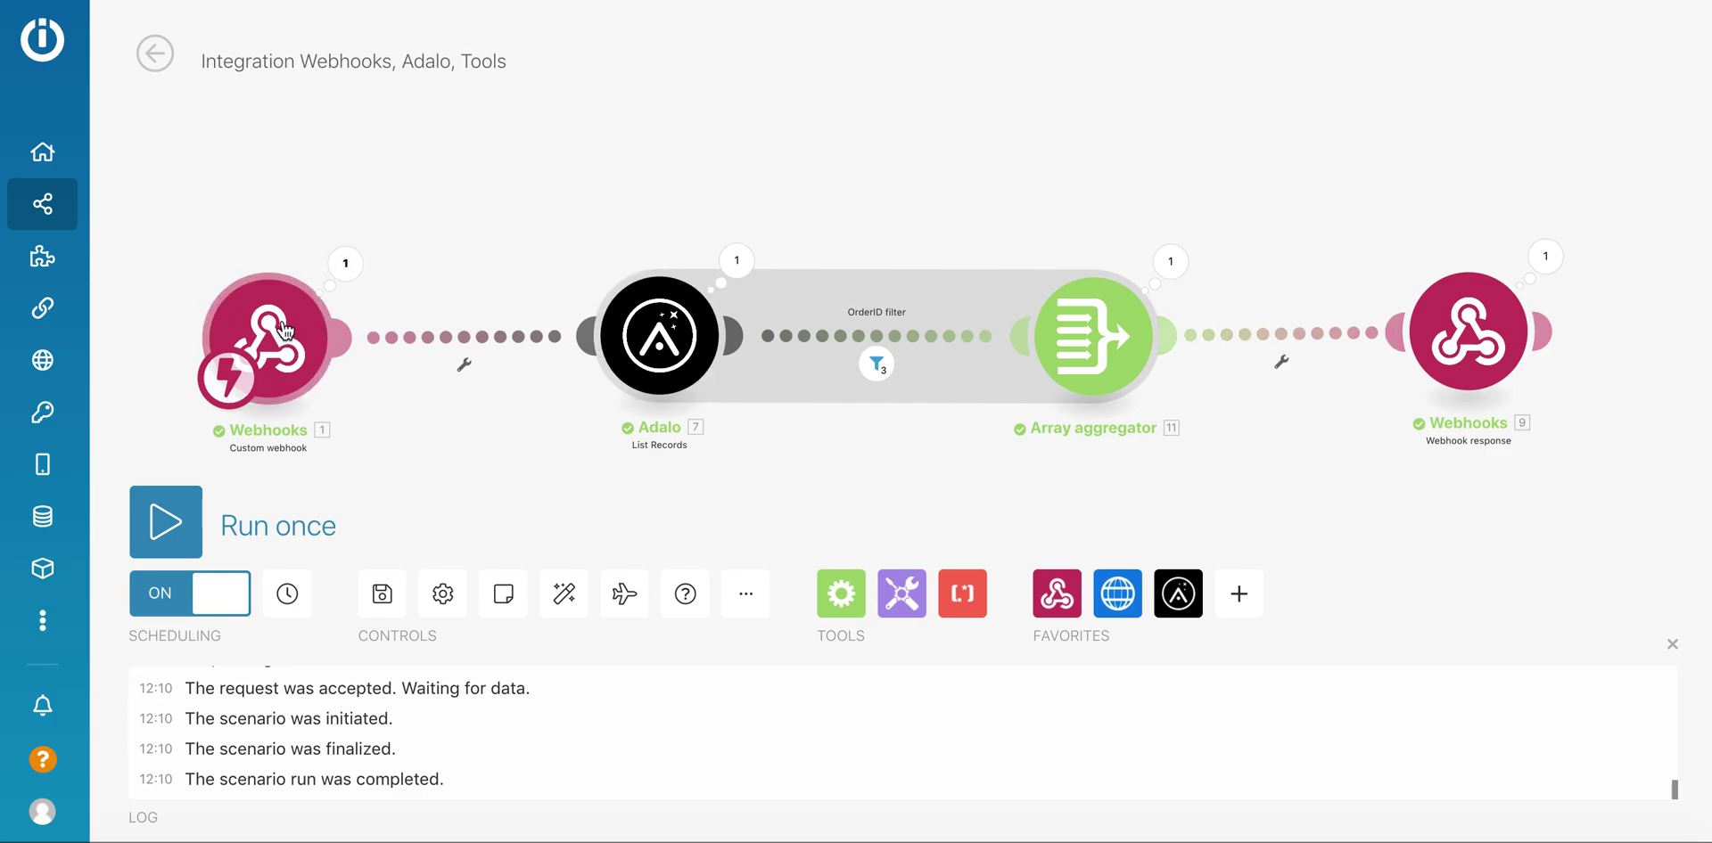
left_click(286, 332)
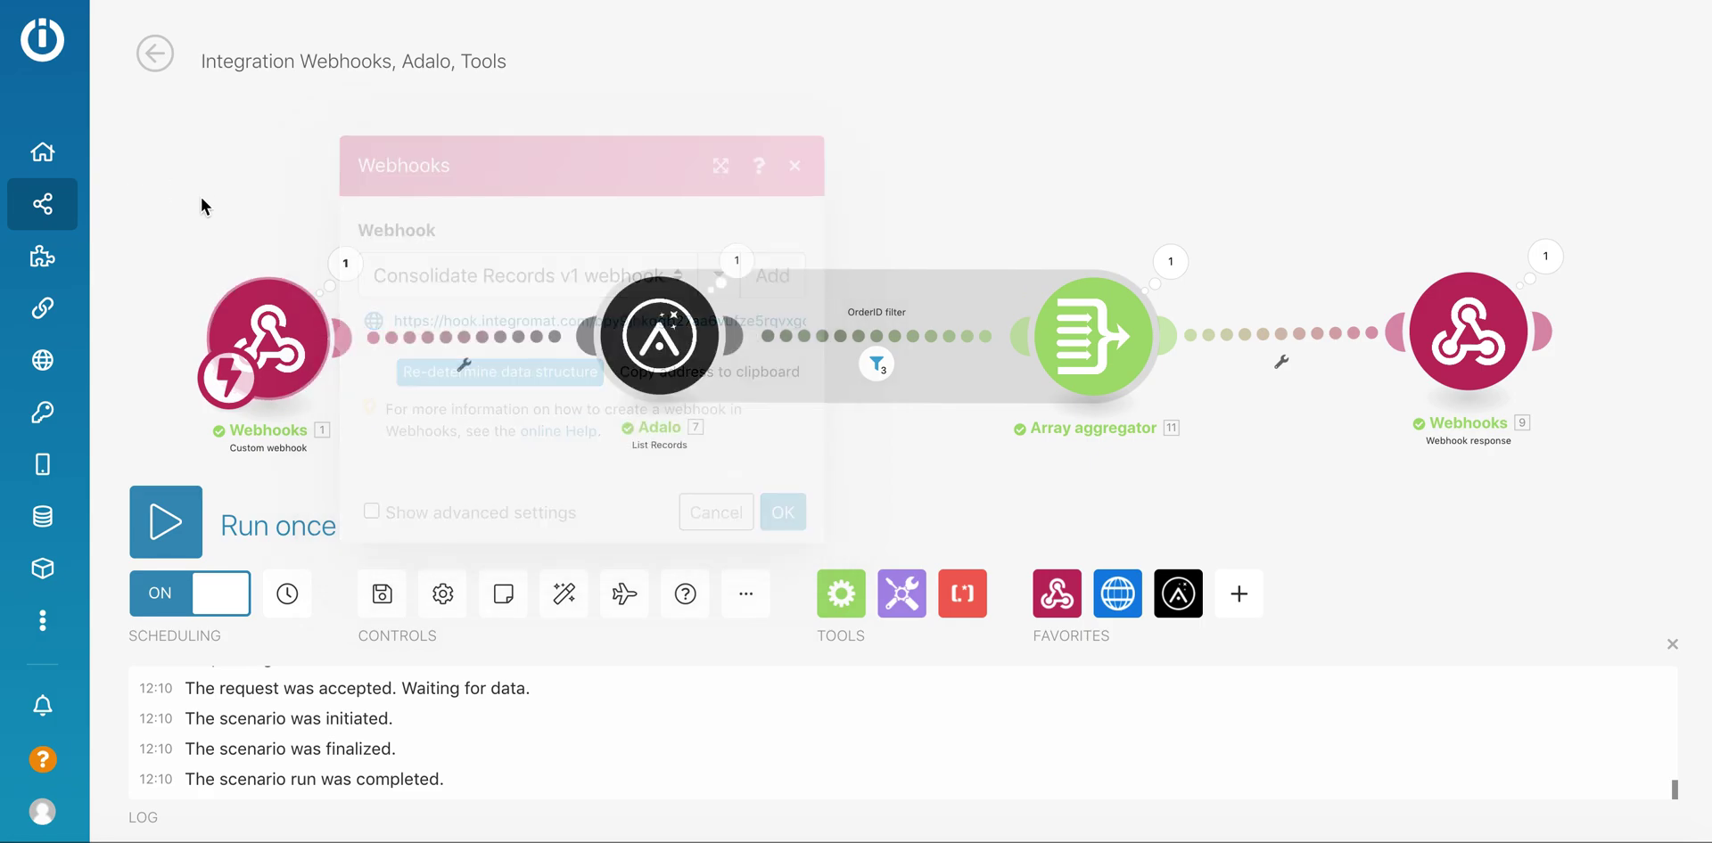
left_click(343, 266)
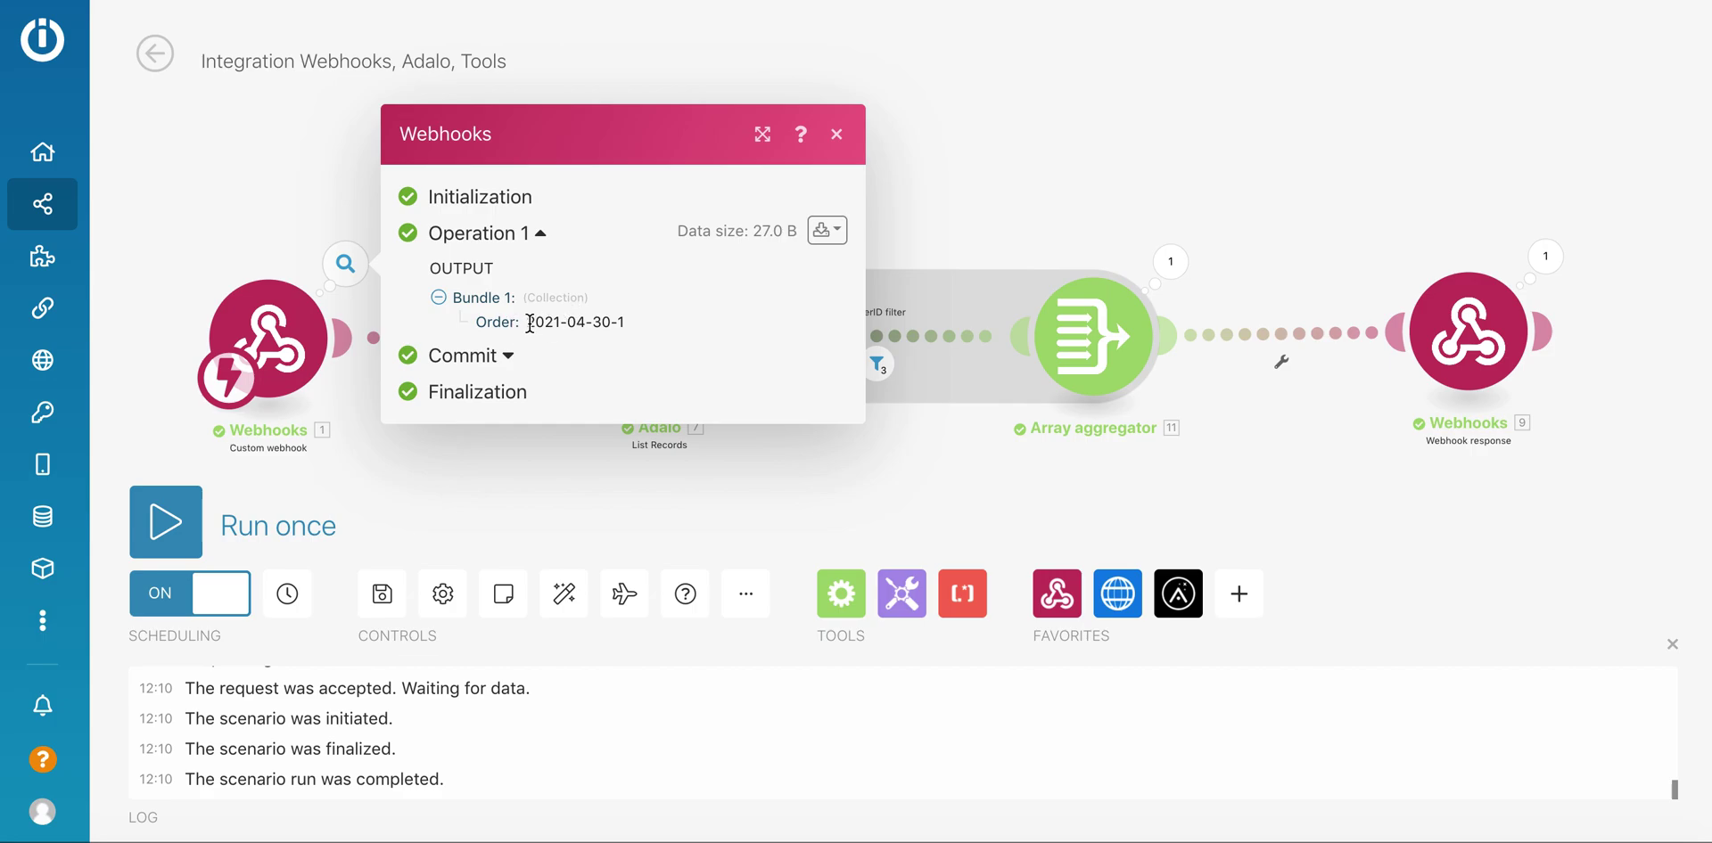
left_click_drag(530, 323, 600, 321)
left_click(971, 194)
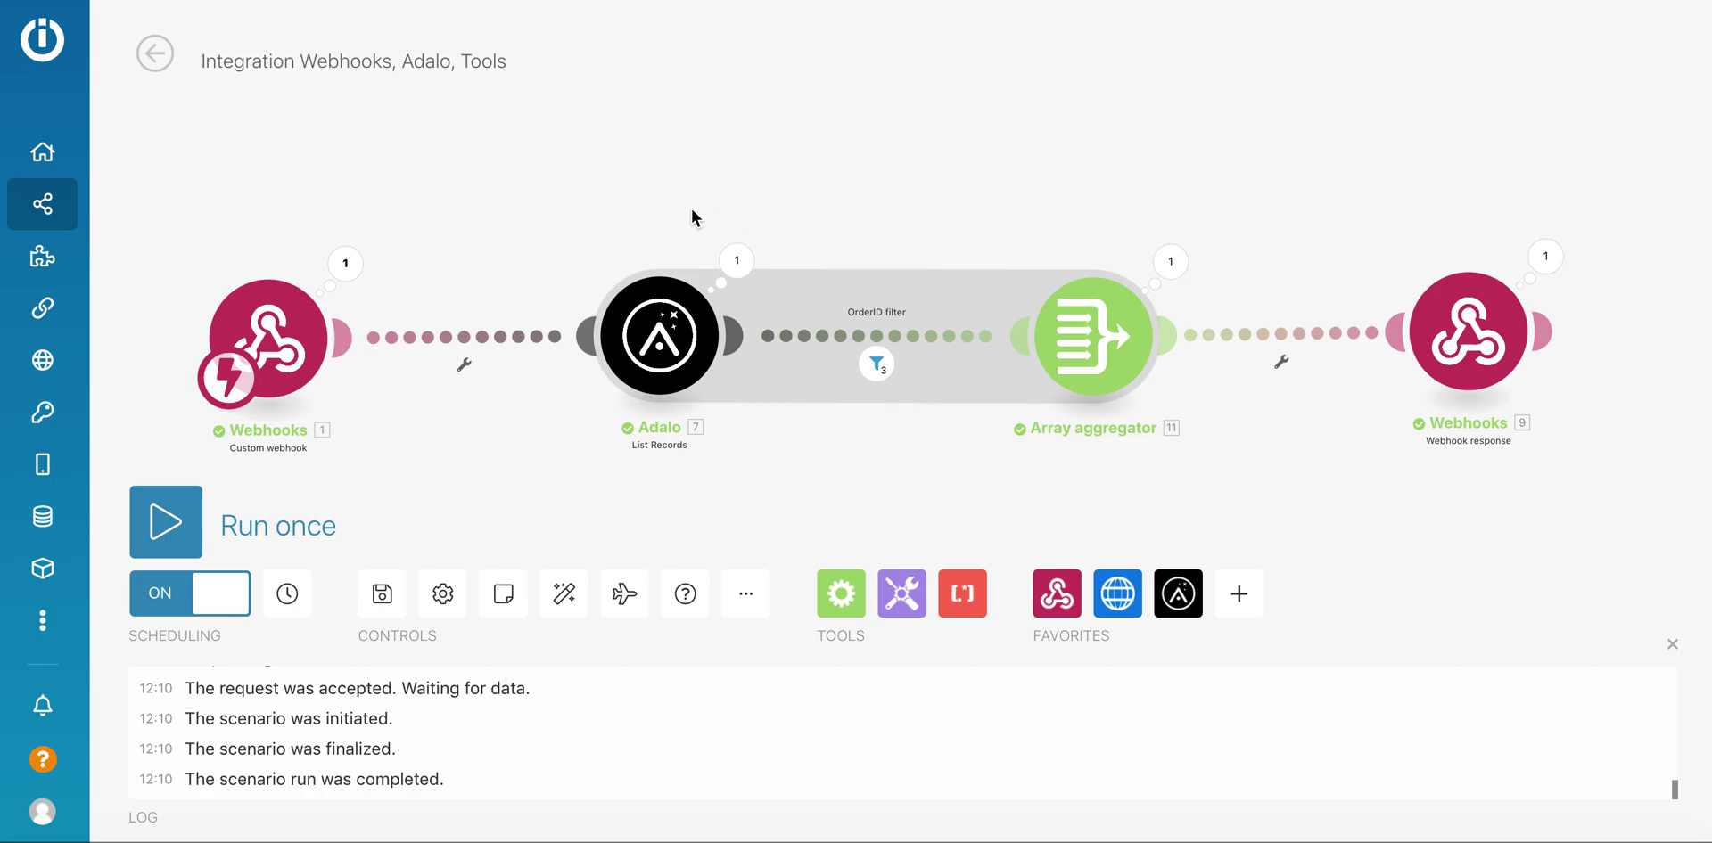
left_click(653, 339)
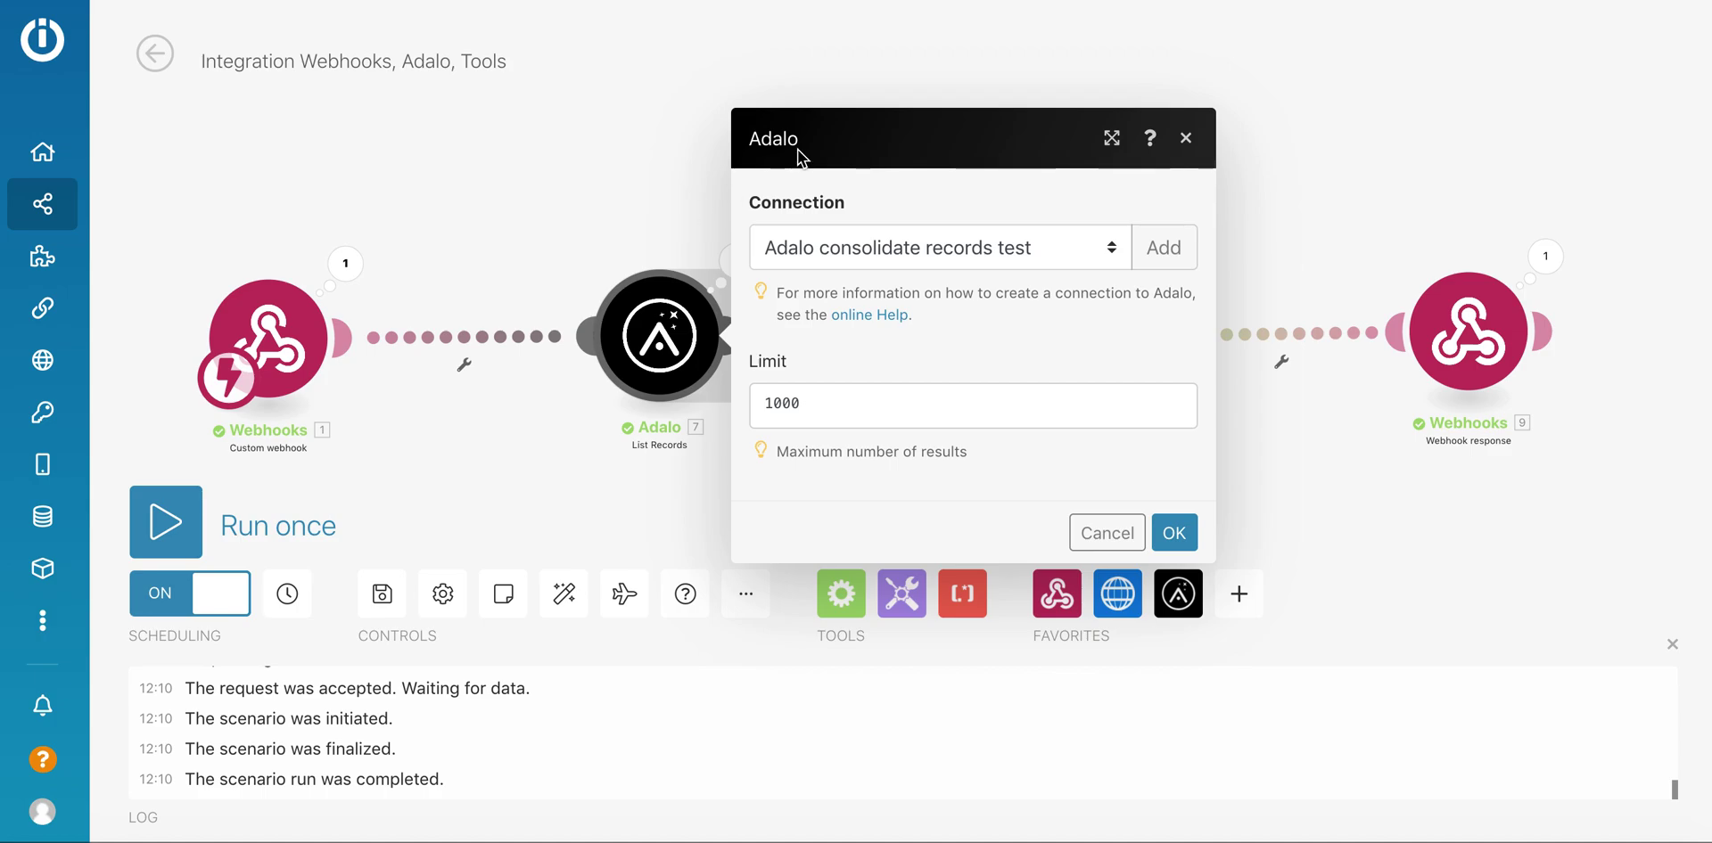
left_click(622, 203)
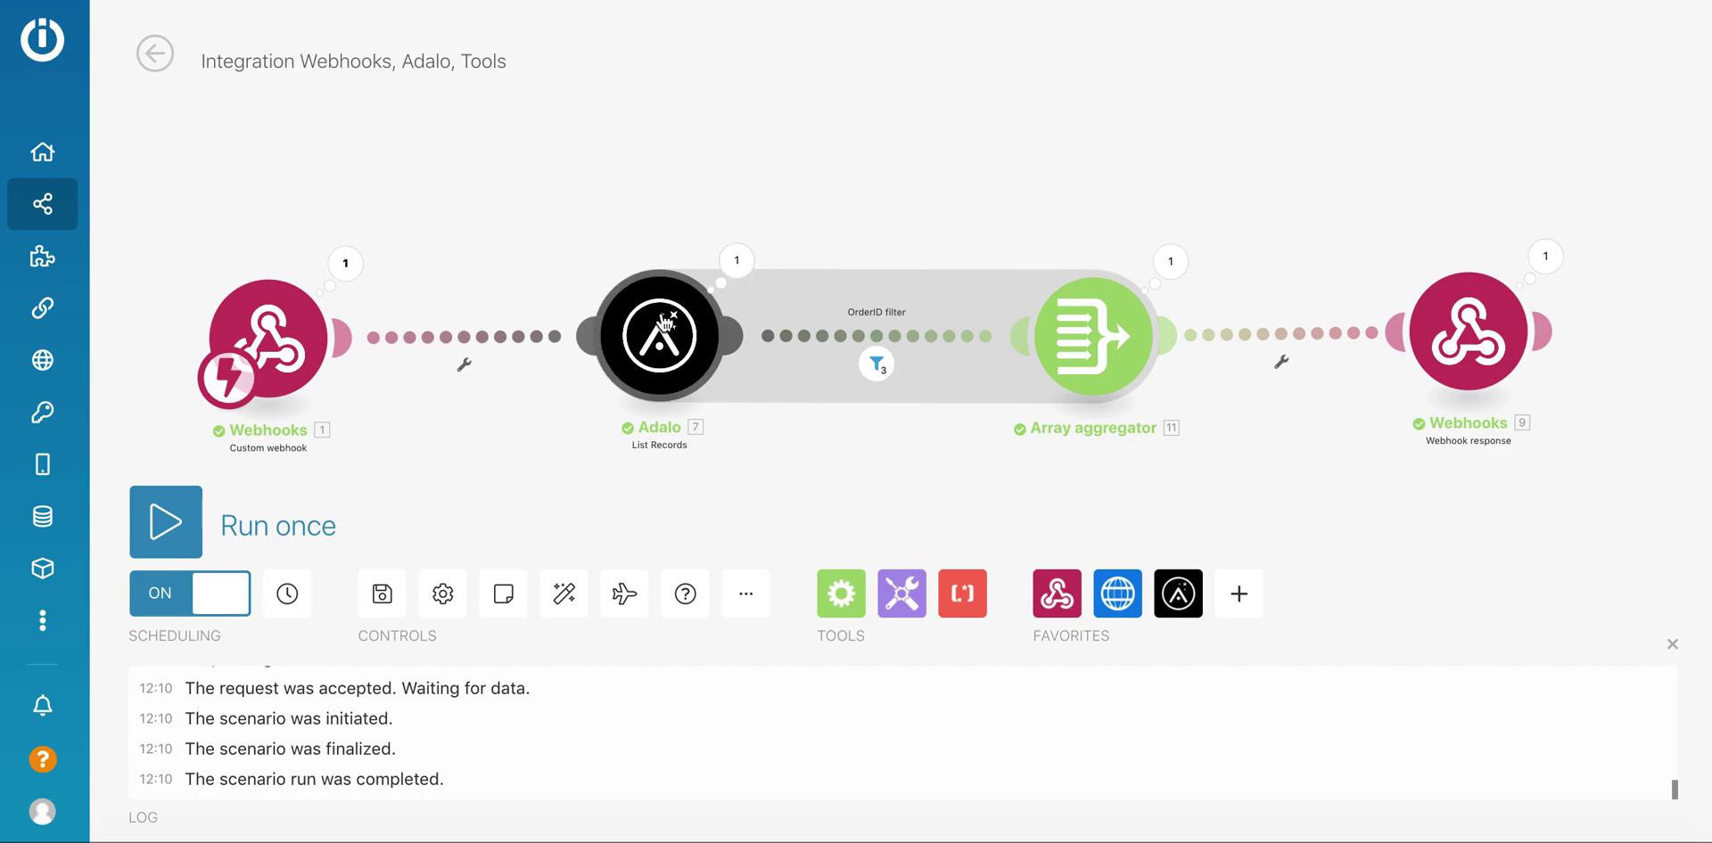
left_click(736, 261)
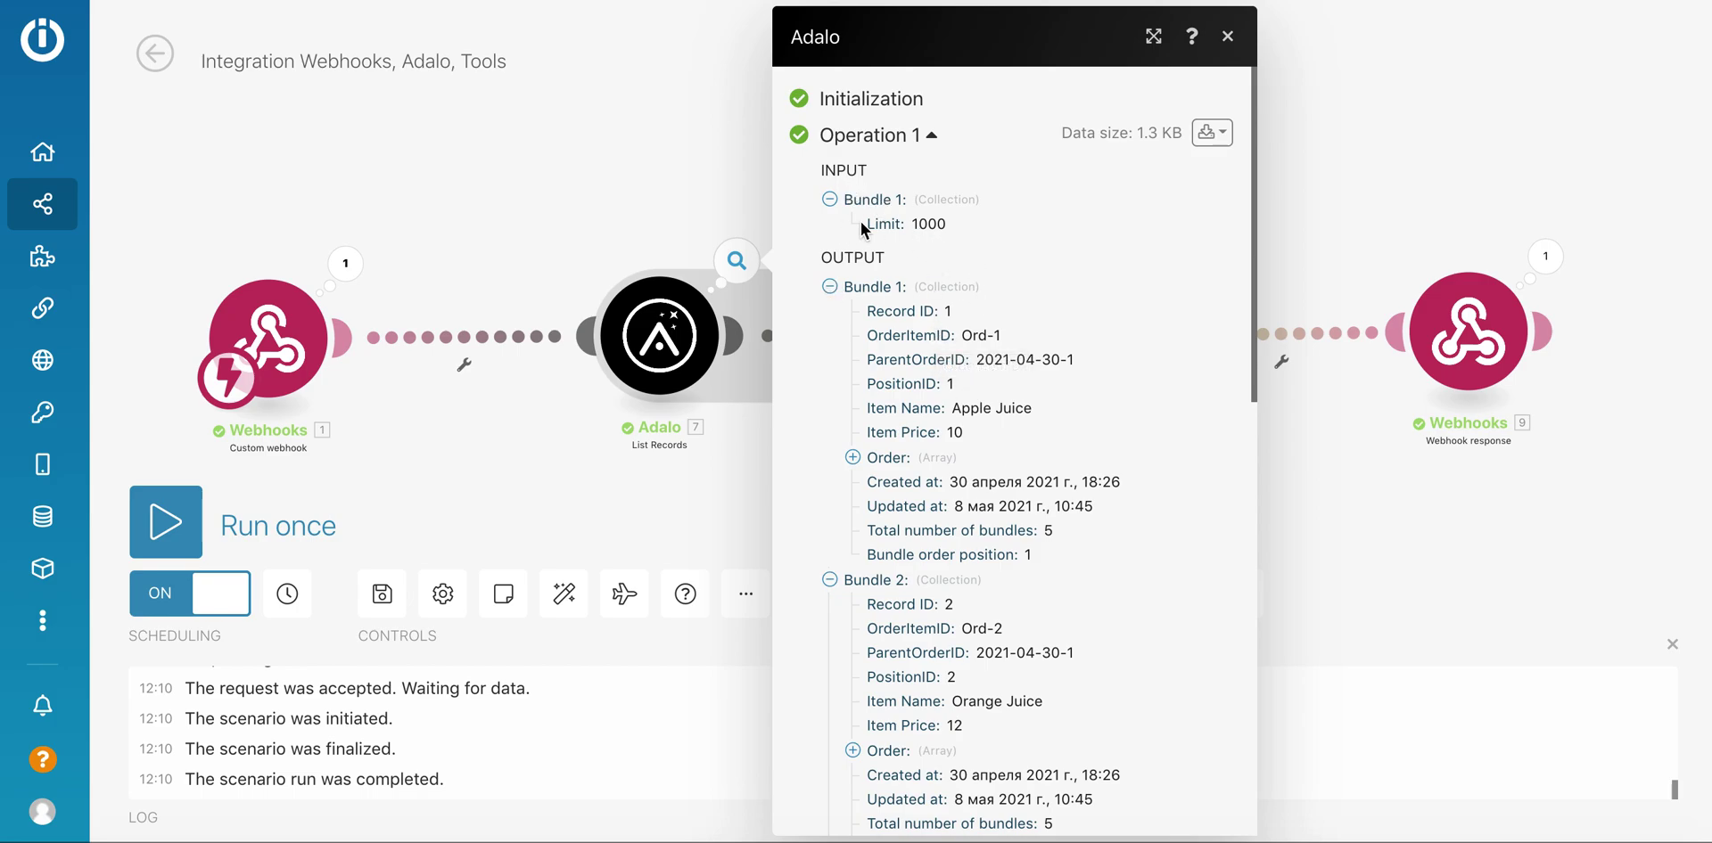
scroll(934, 240, "down", 6)
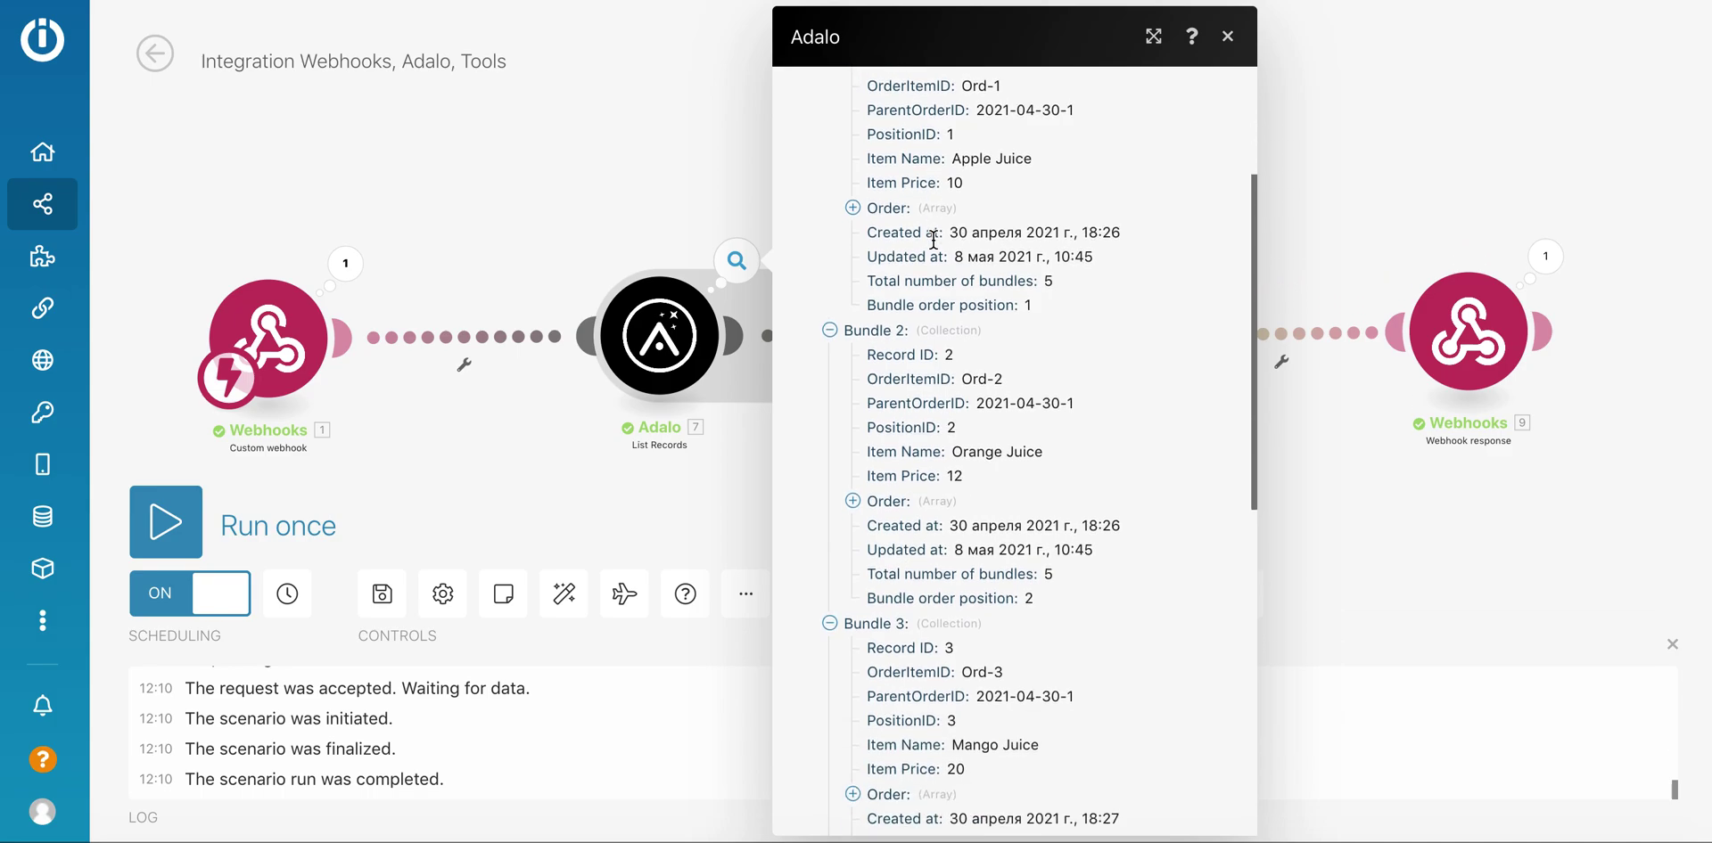
scroll(934, 241, "down", 3)
scroll(933, 241, "up", 9)
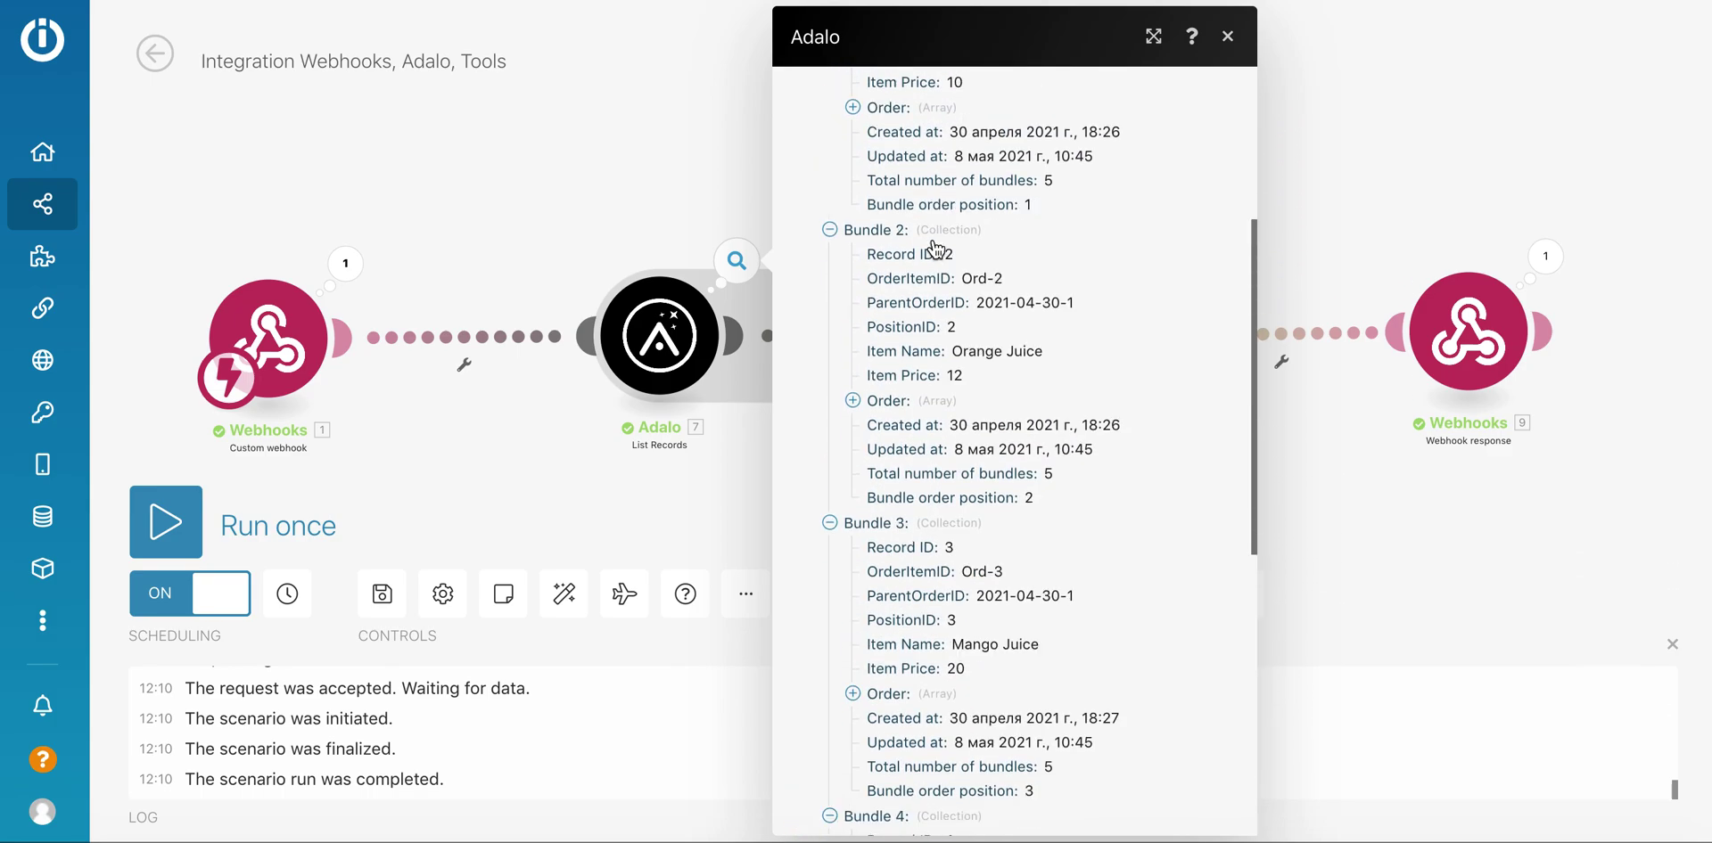
scroll(963, 303, "down", 5)
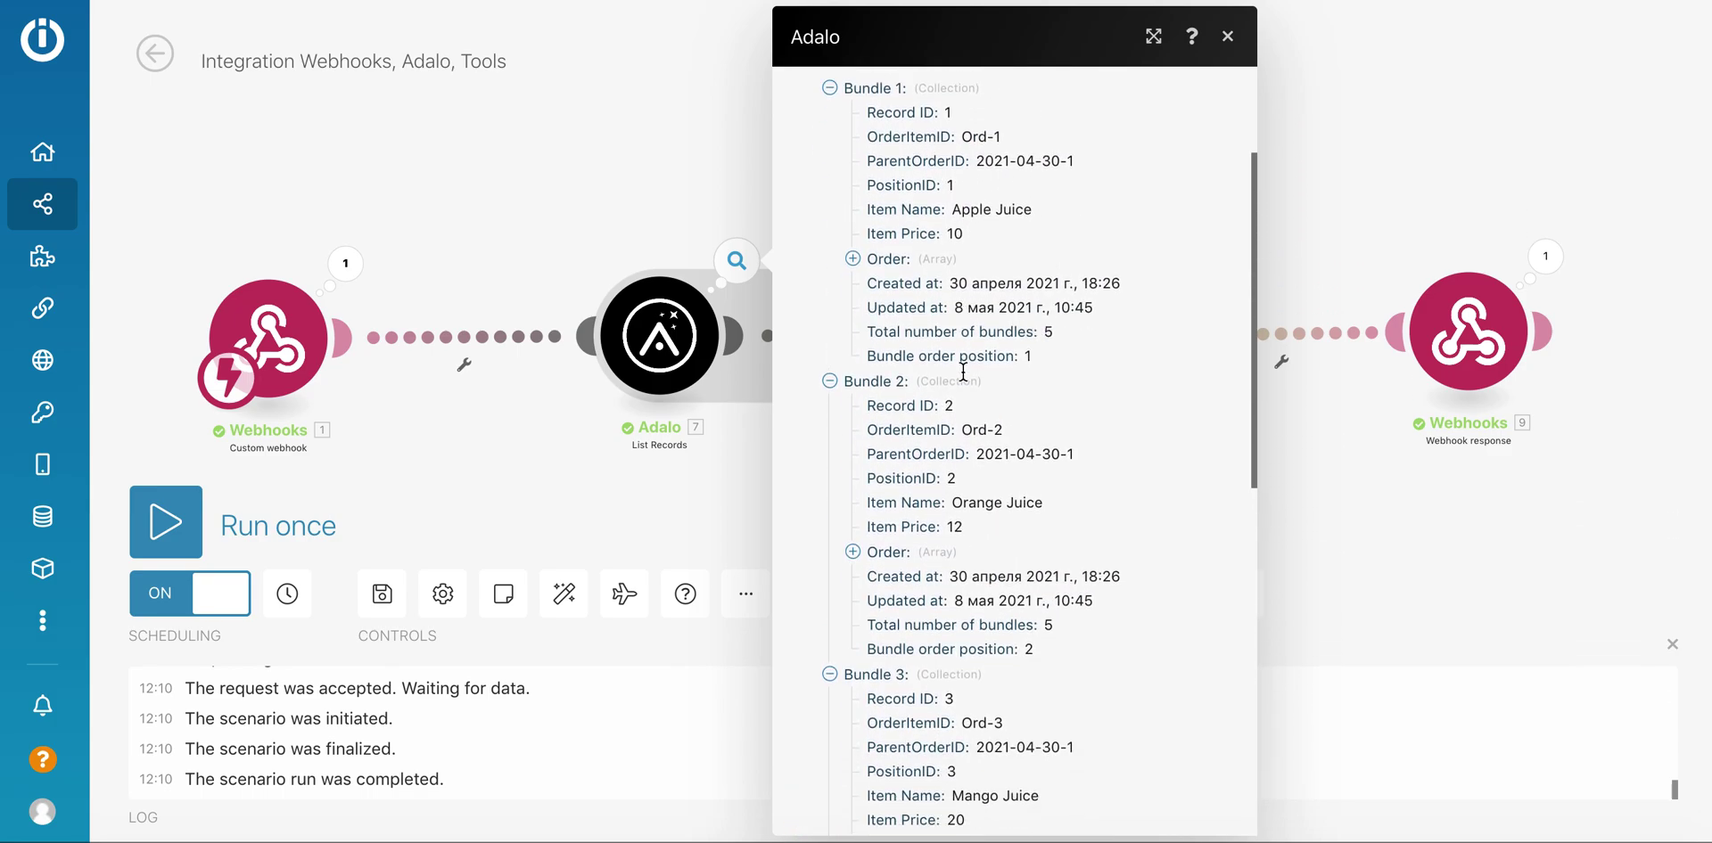
scroll(922, 448, "down", 6)
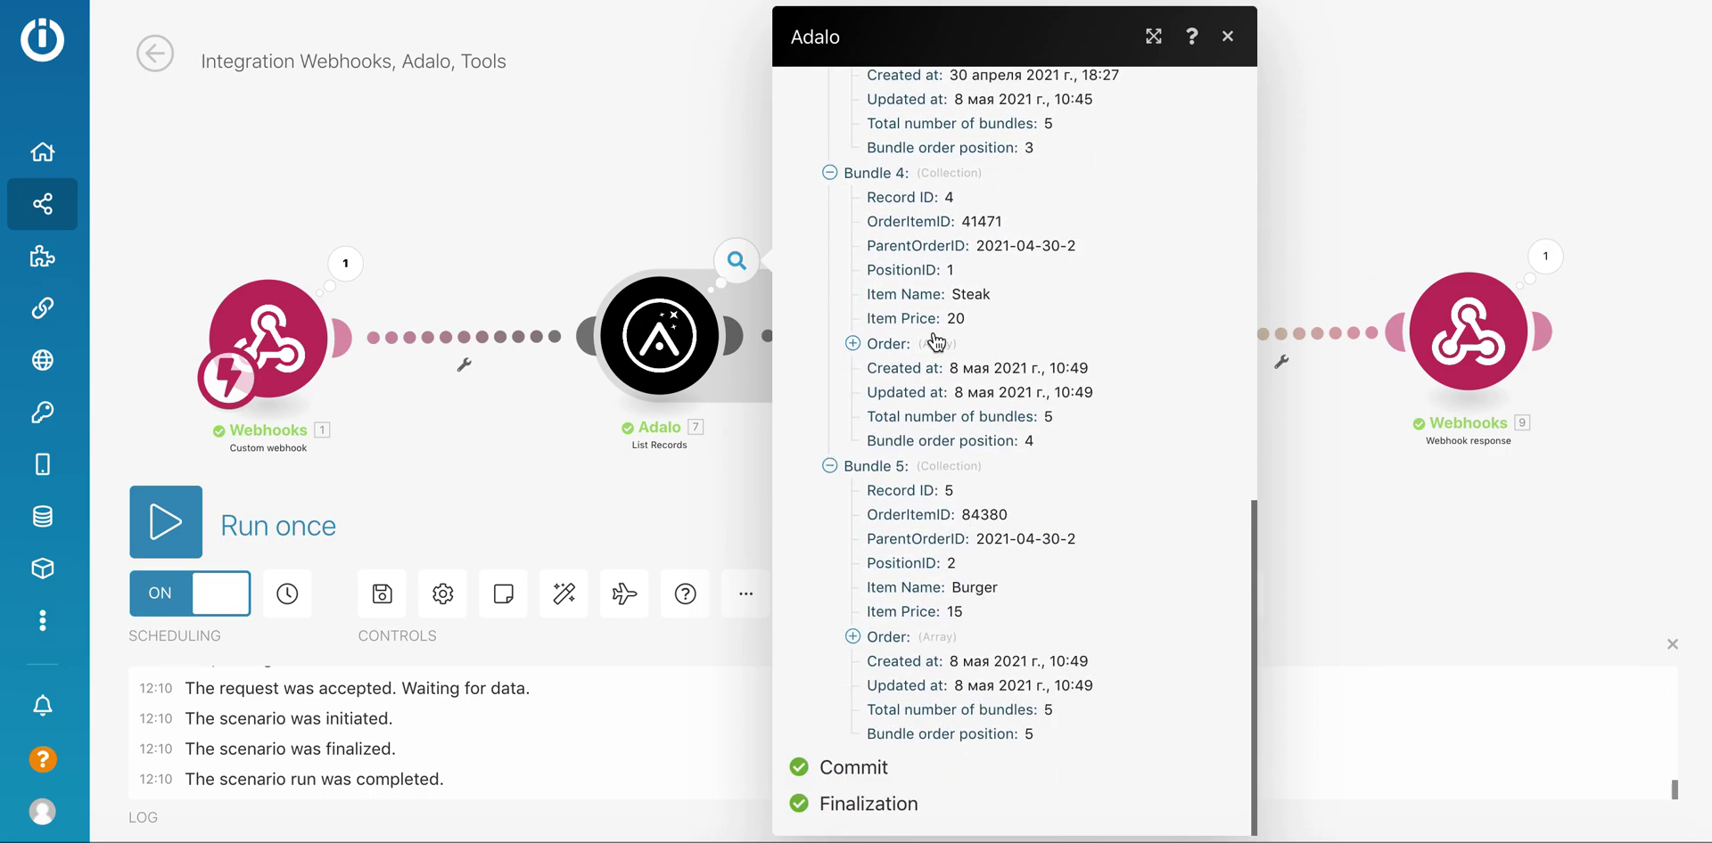
scroll(936, 344, "up", 5)
left_click(670, 170)
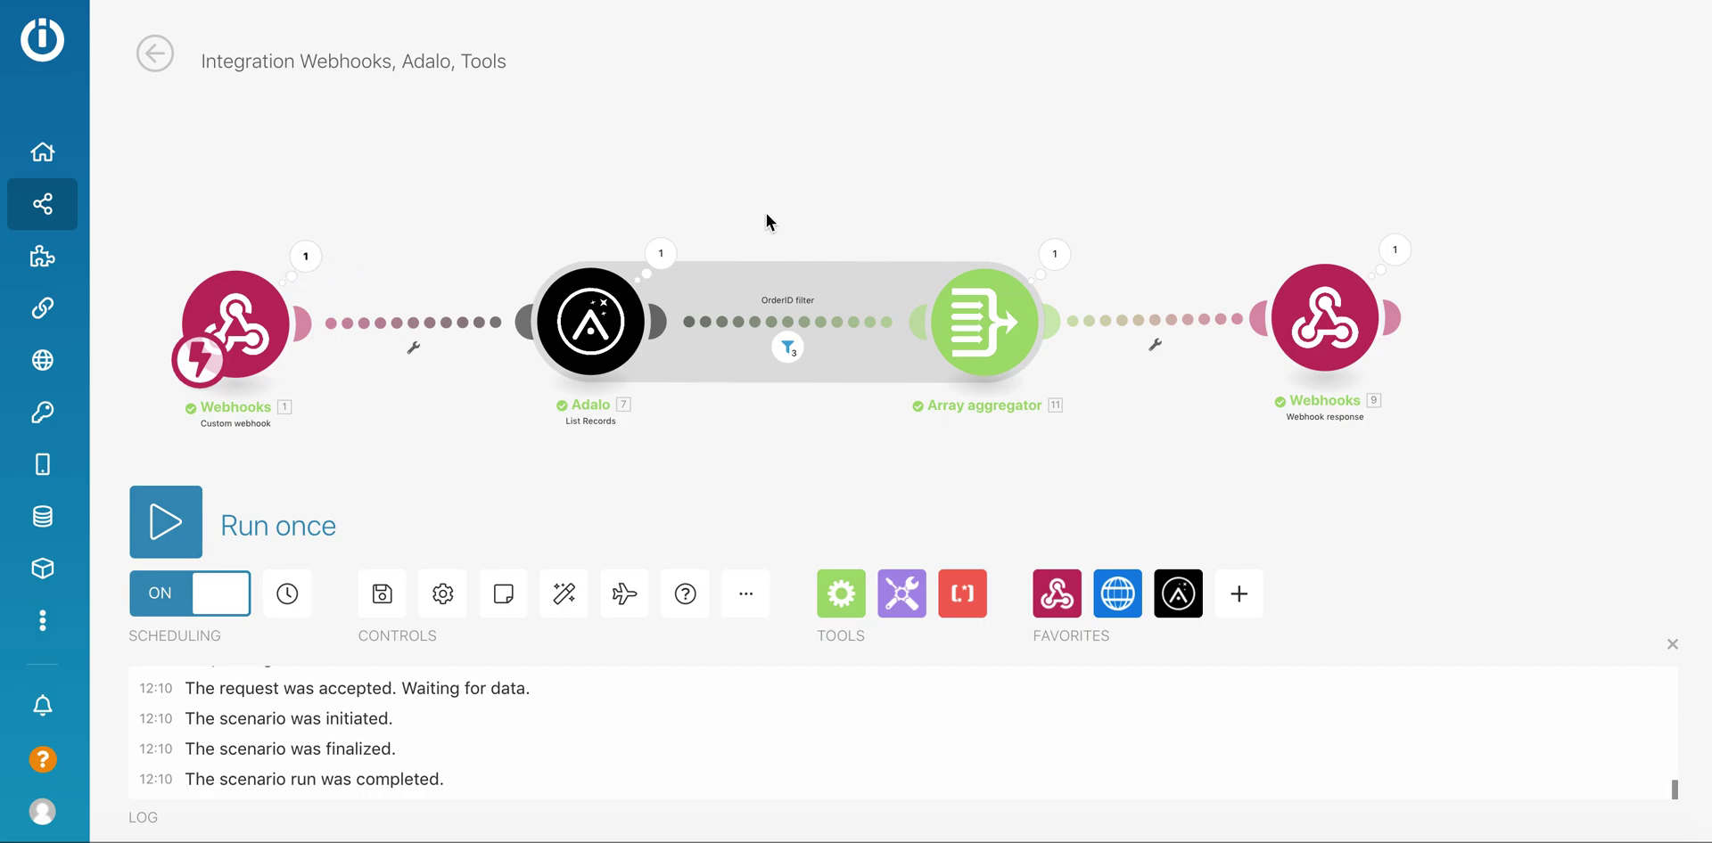
left_click(787, 348)
left_click(779, 237)
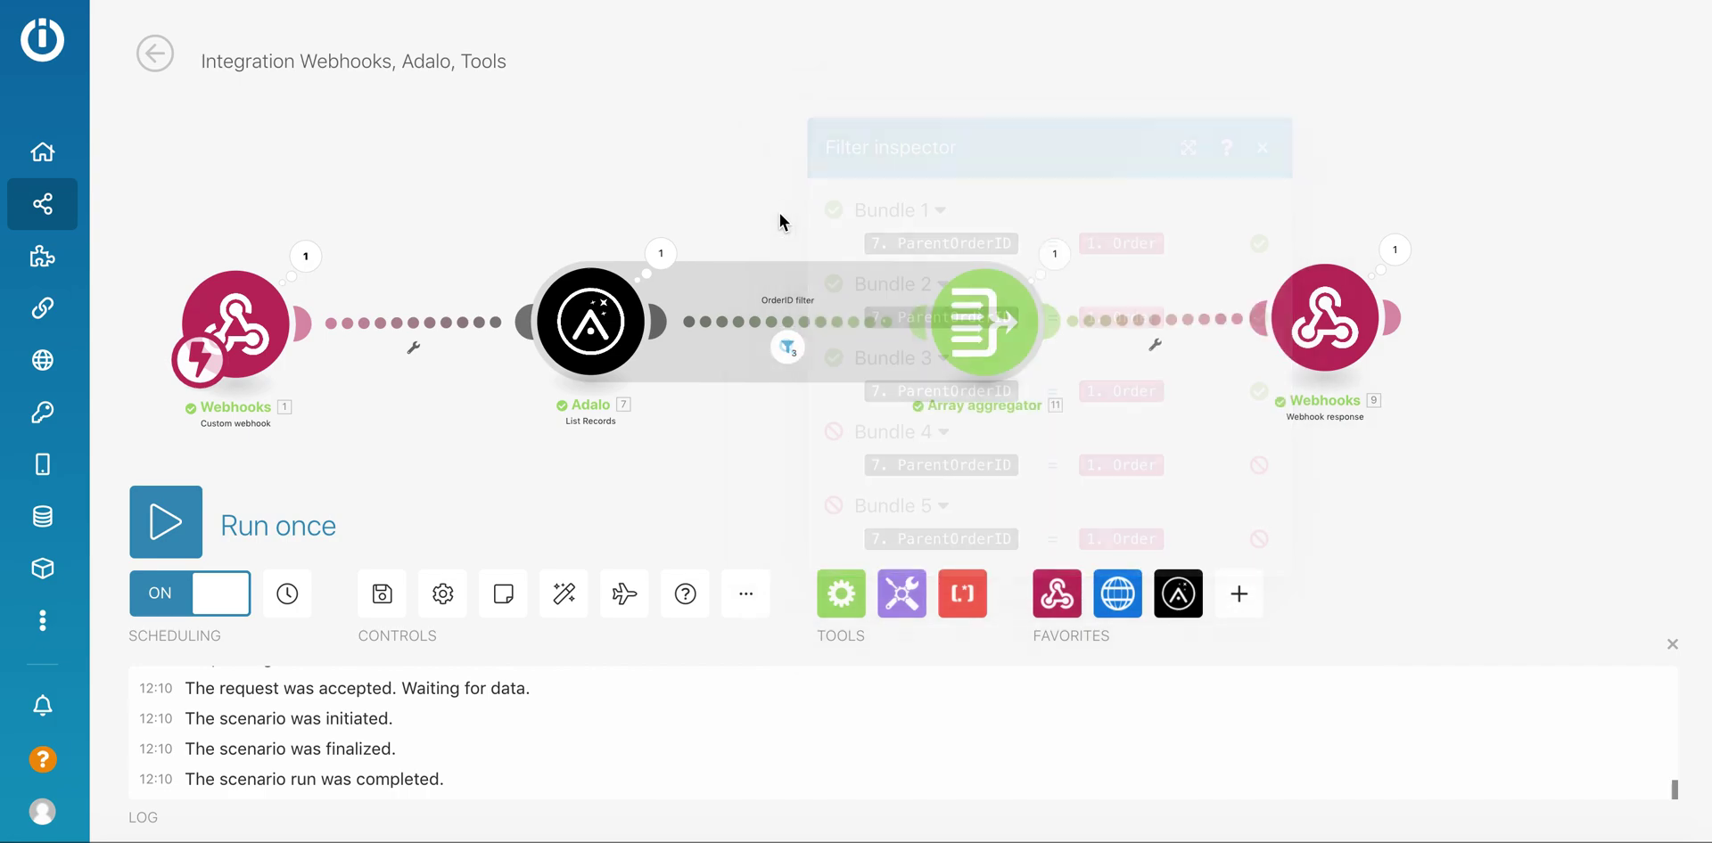
left_click(785, 321)
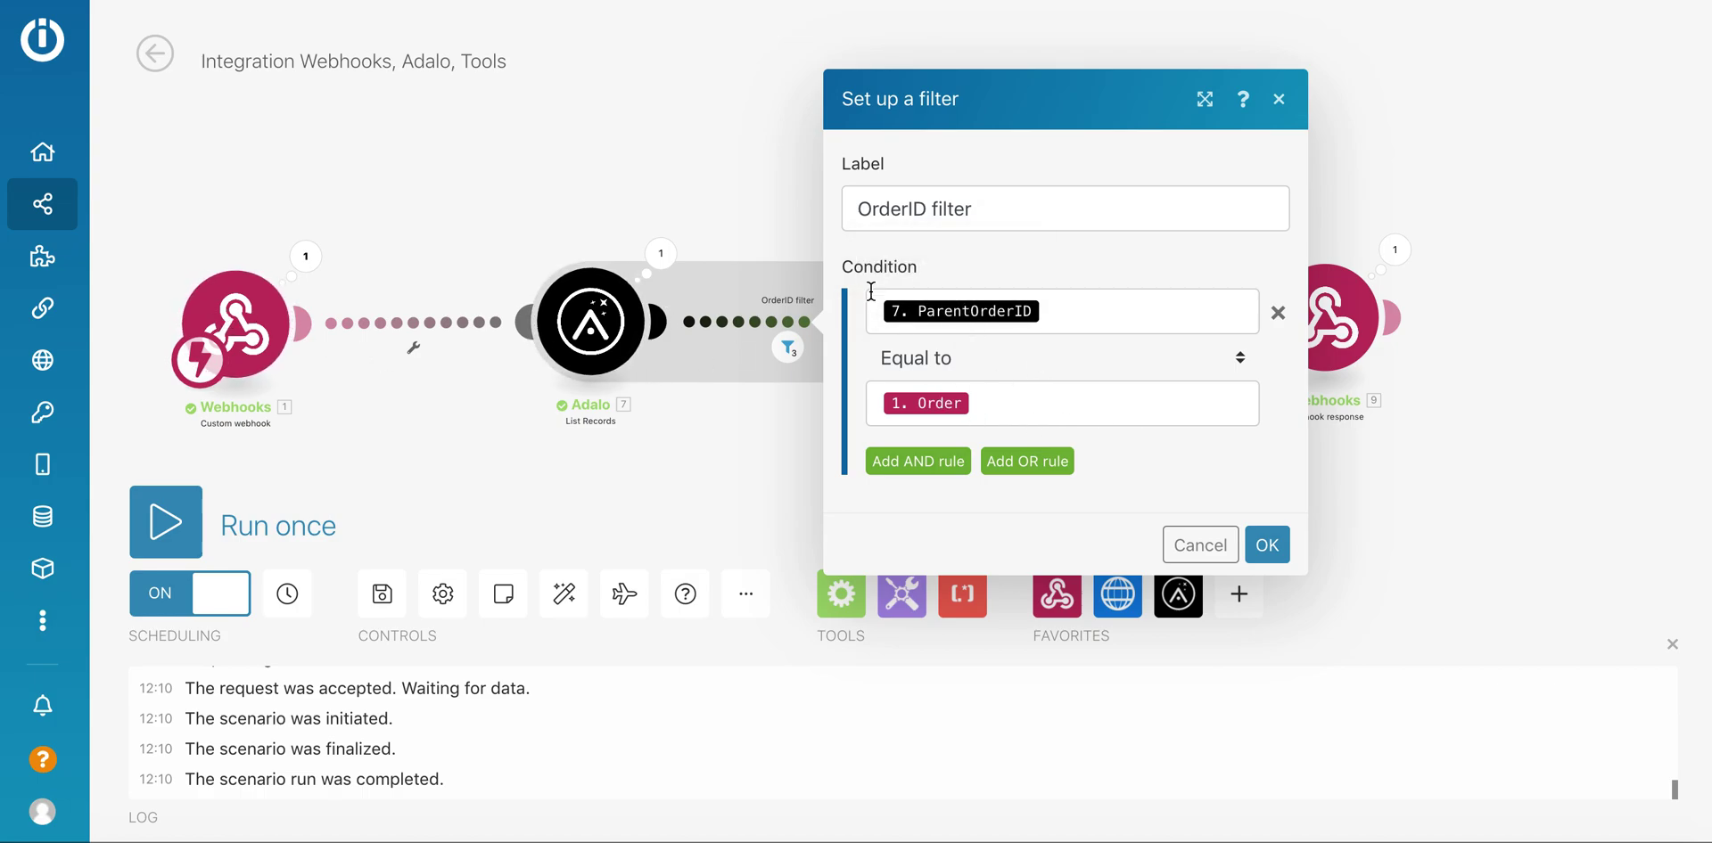
left_click(736, 136)
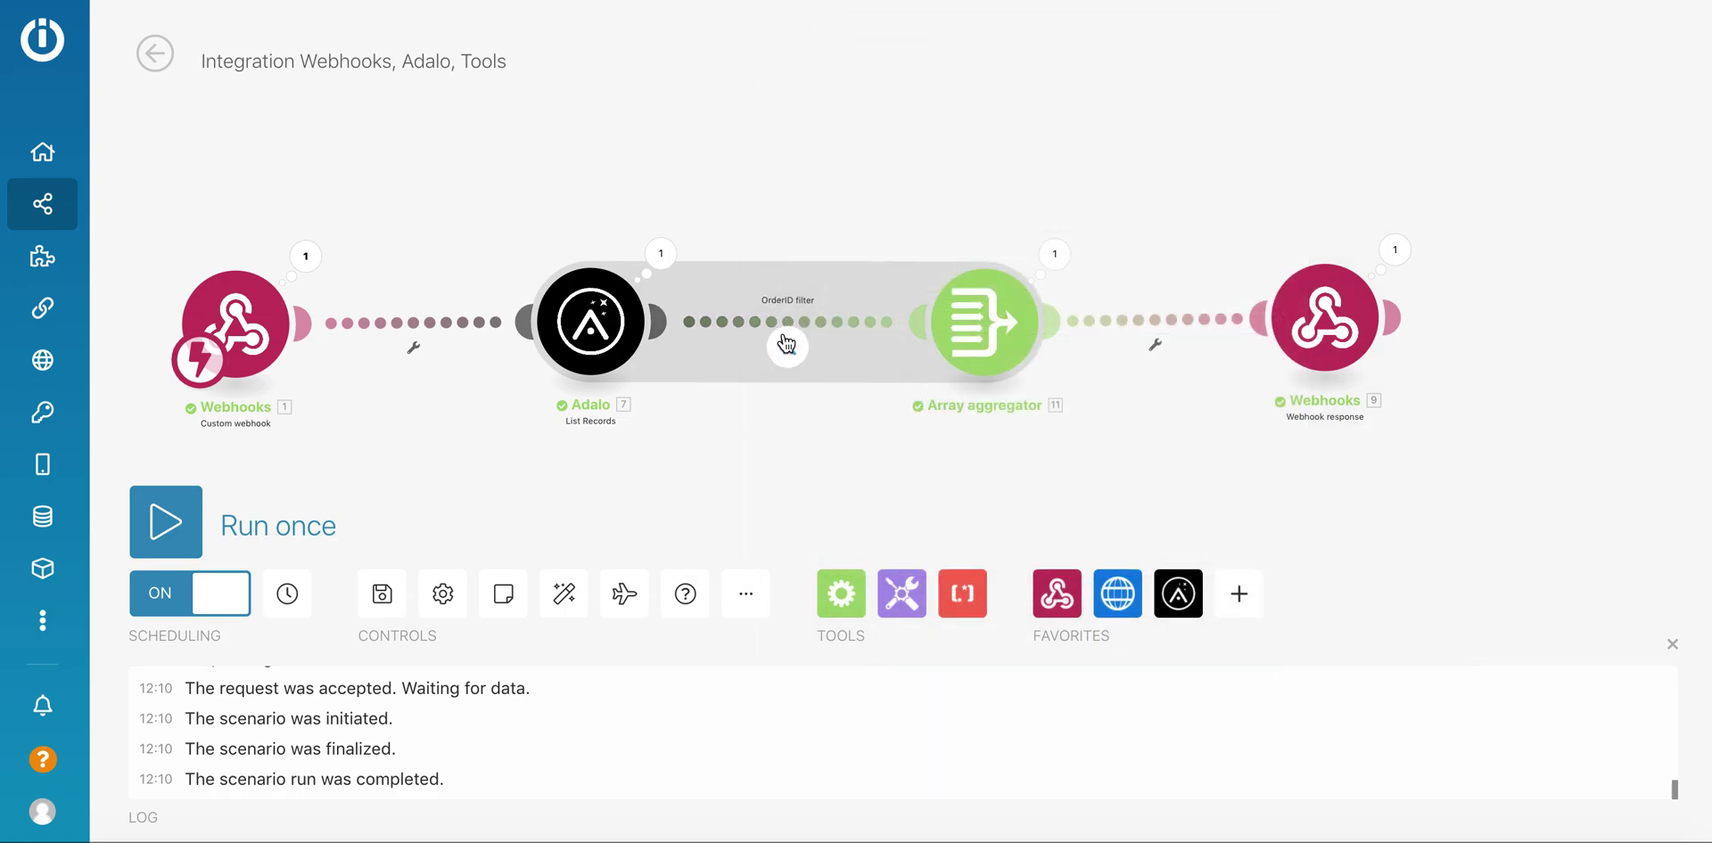
left_click(785, 350)
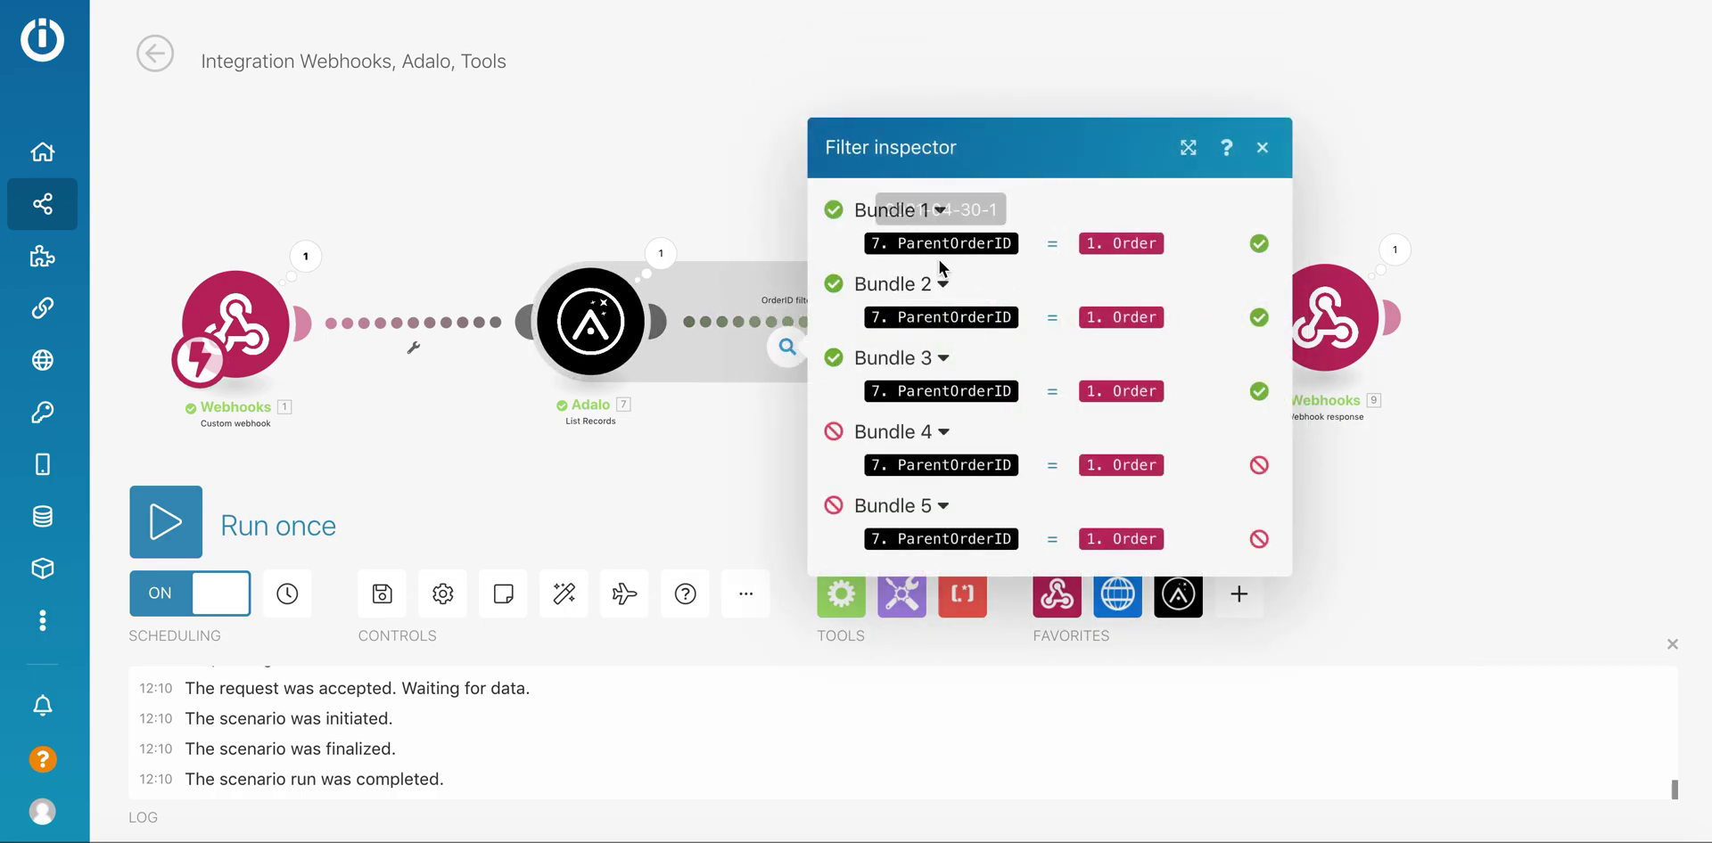
mouse_move(958, 239)
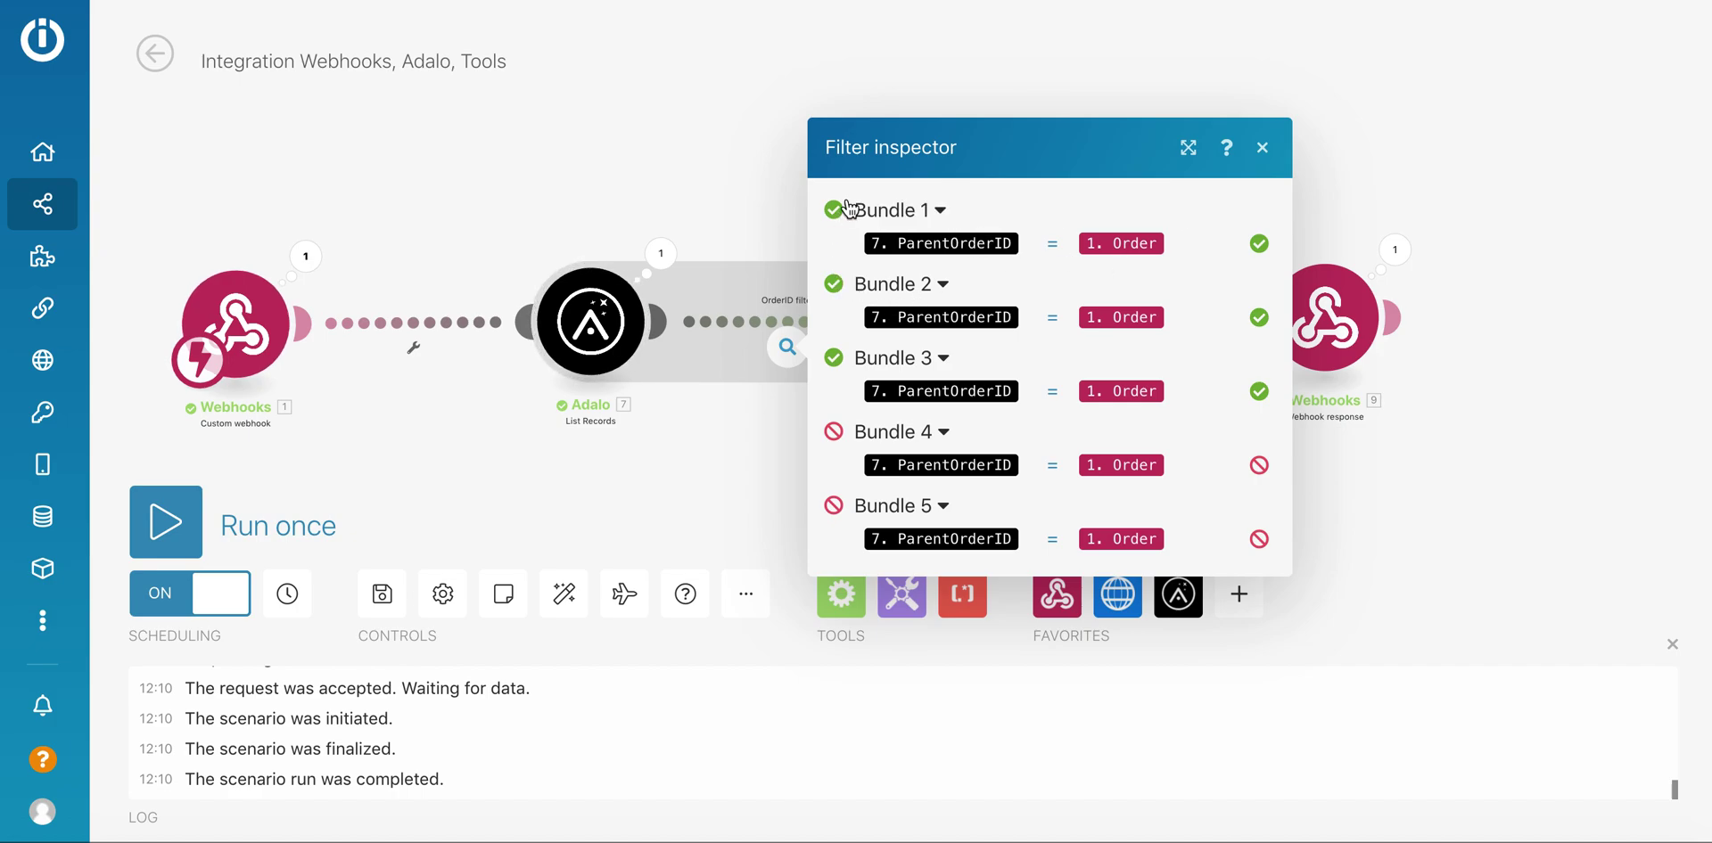
left_click(806, 223)
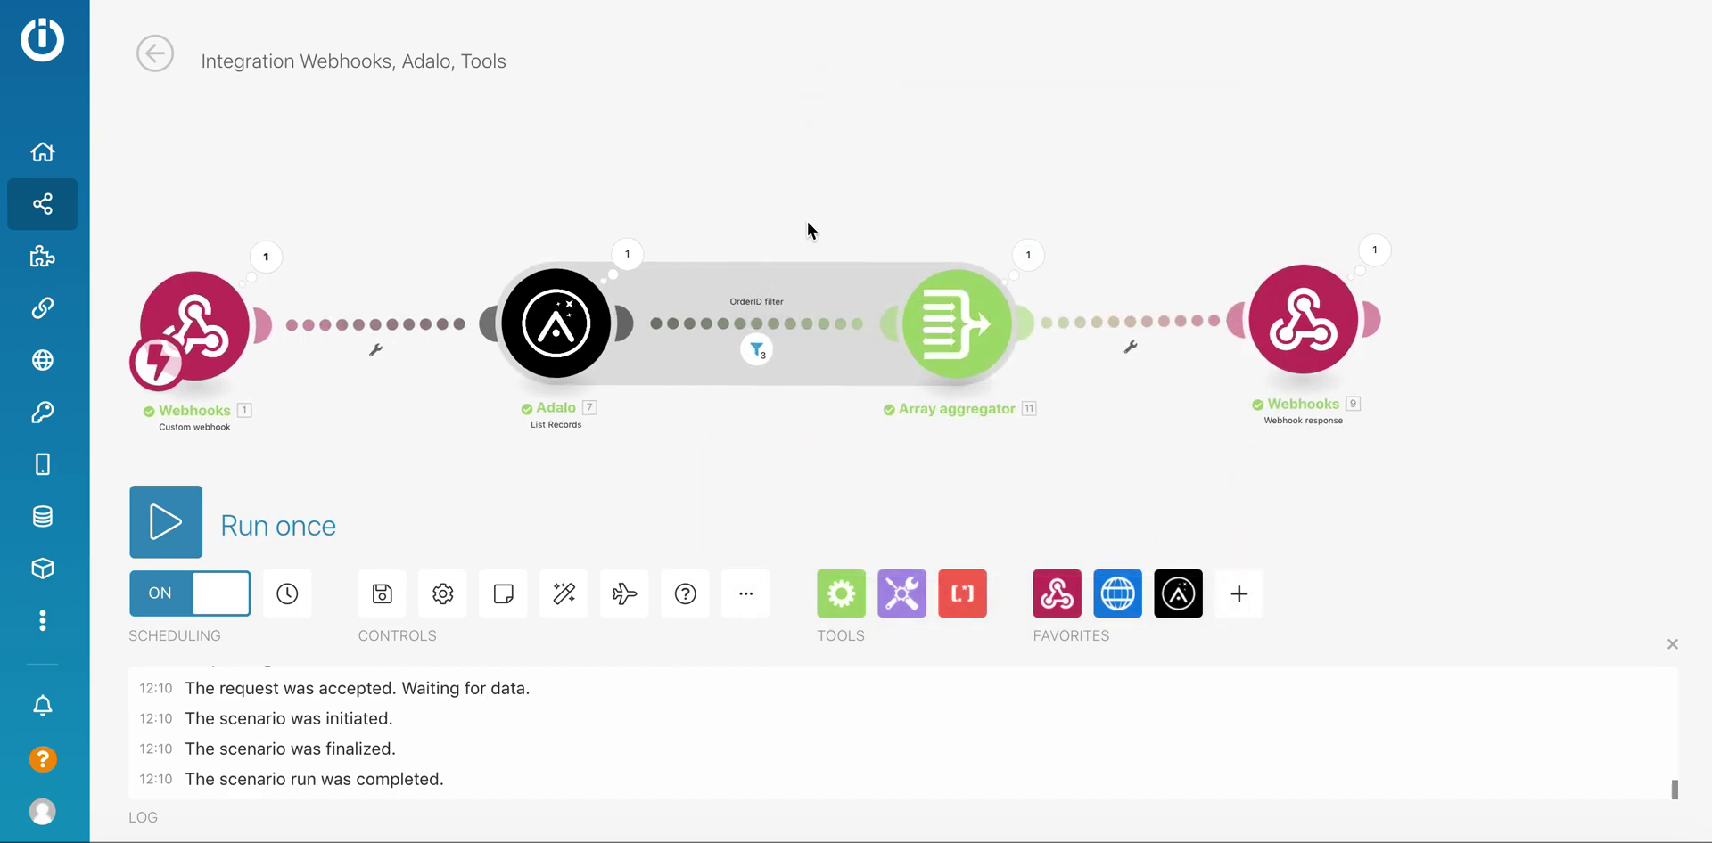
left_click(932, 332)
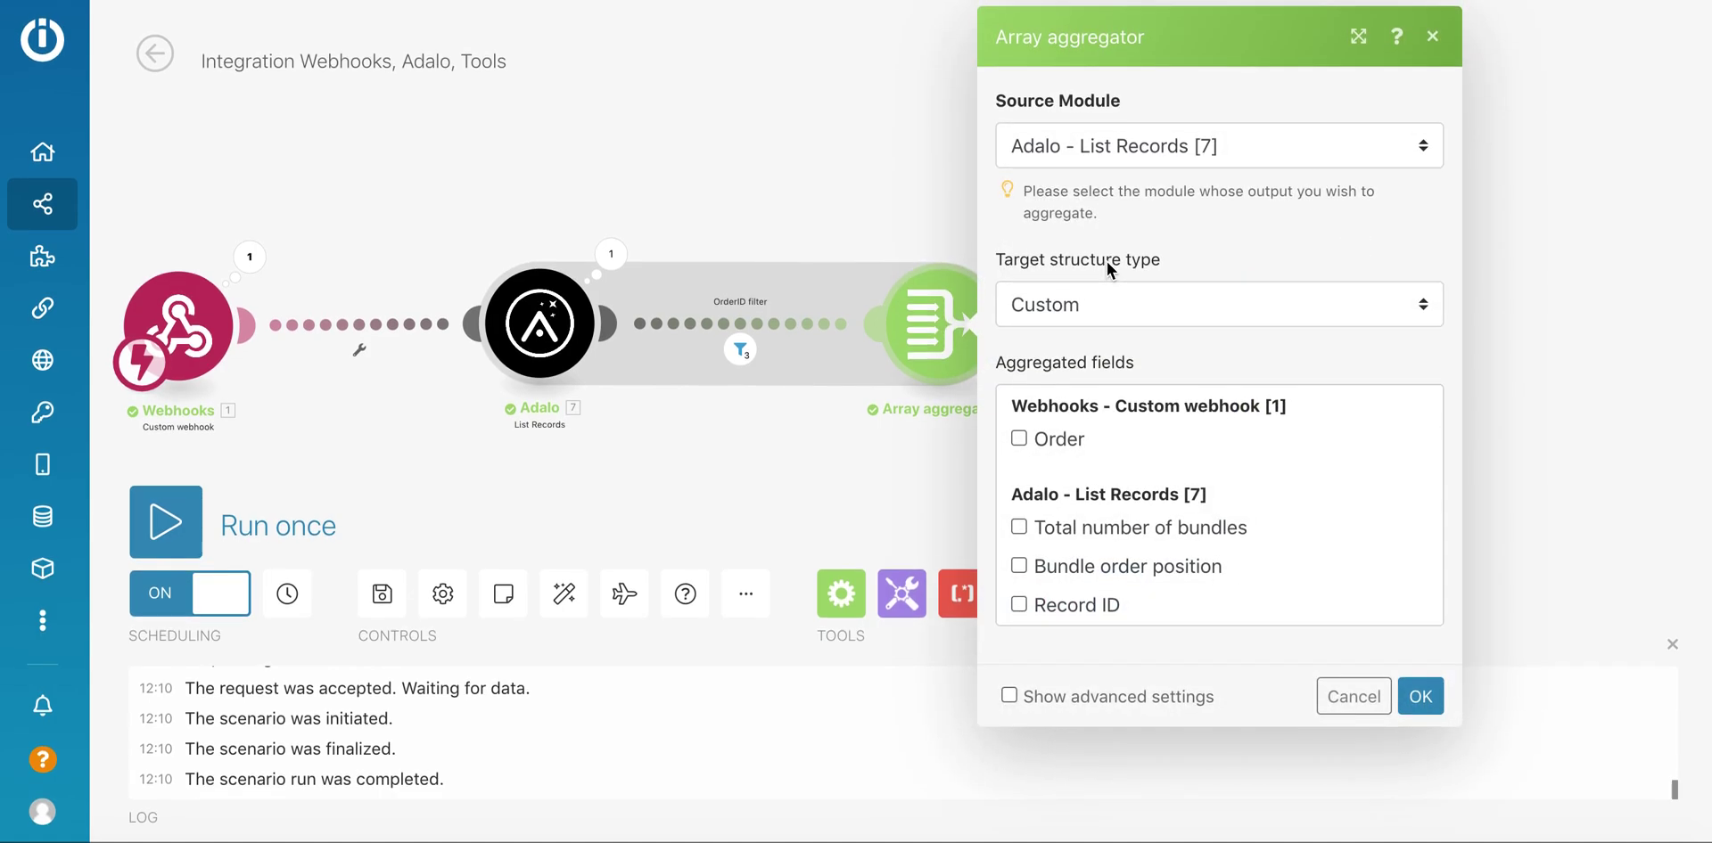
scroll(1244, 388, "down", 5)
scroll(1159, 472, "down", 1)
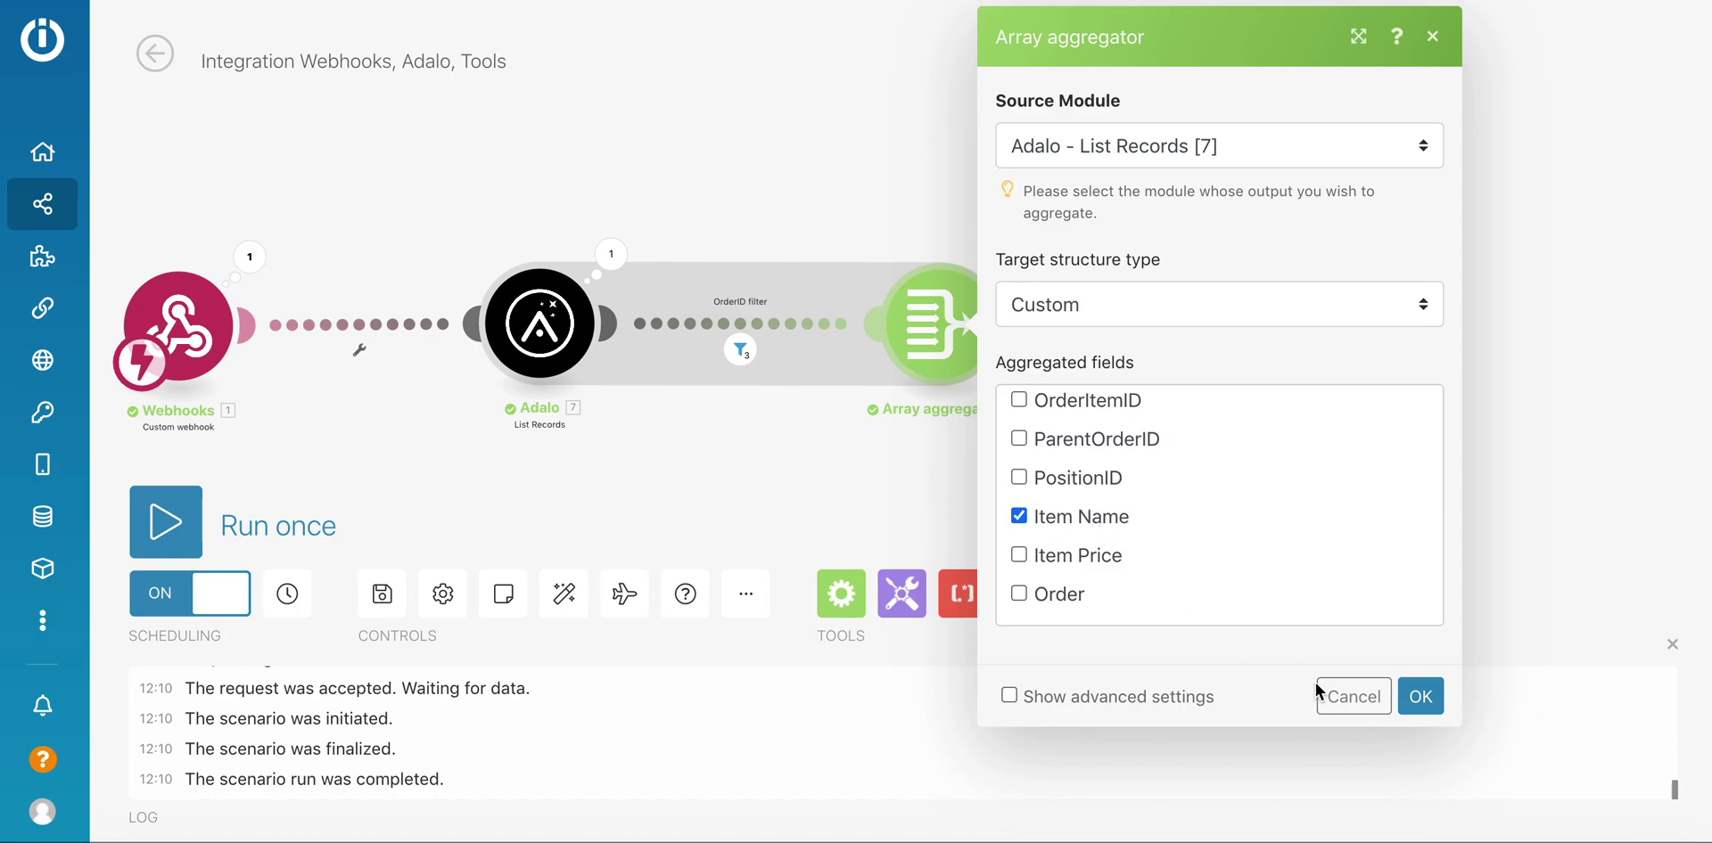
left_click(1337, 697)
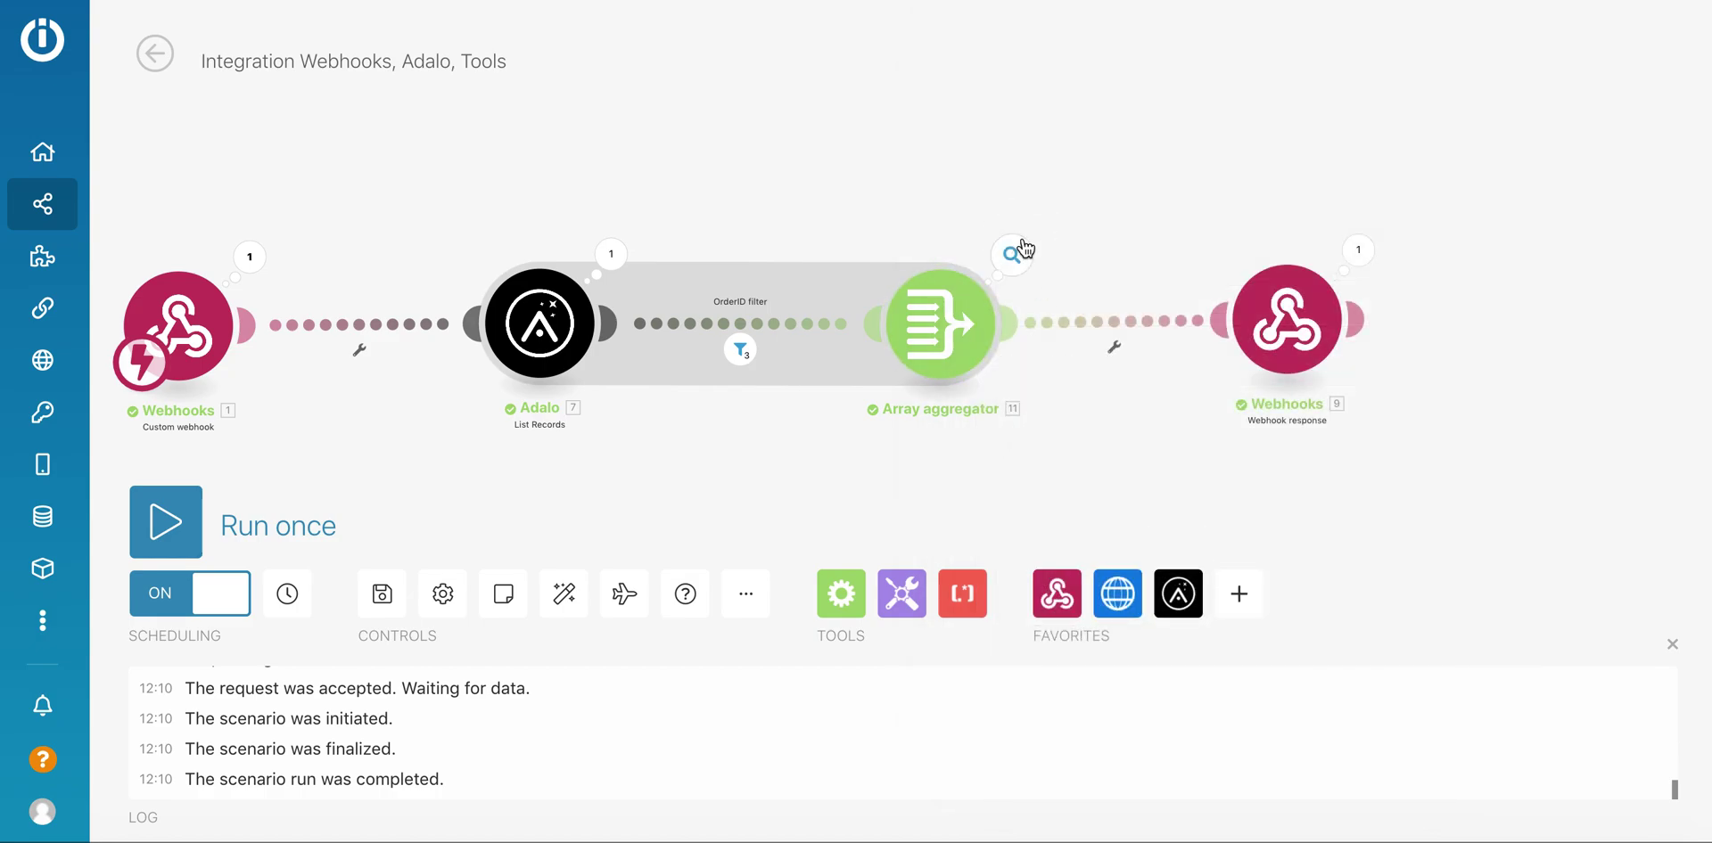
left_click(1012, 255)
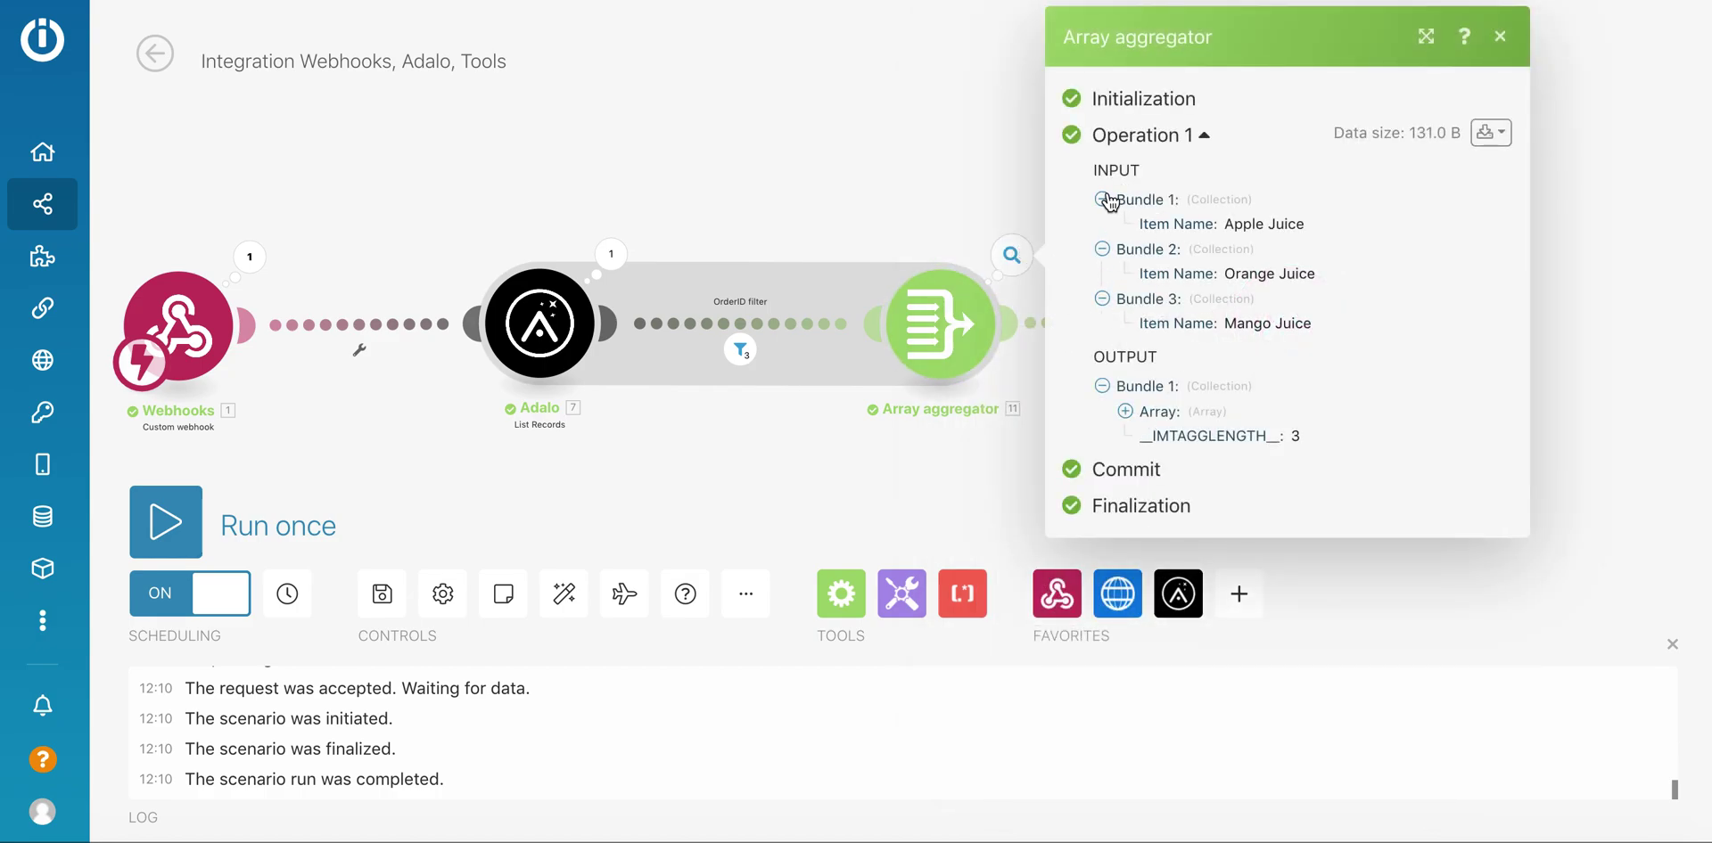
left_click(1125, 413)
left_click(1148, 437)
left_click(1148, 487)
left_click(1148, 536)
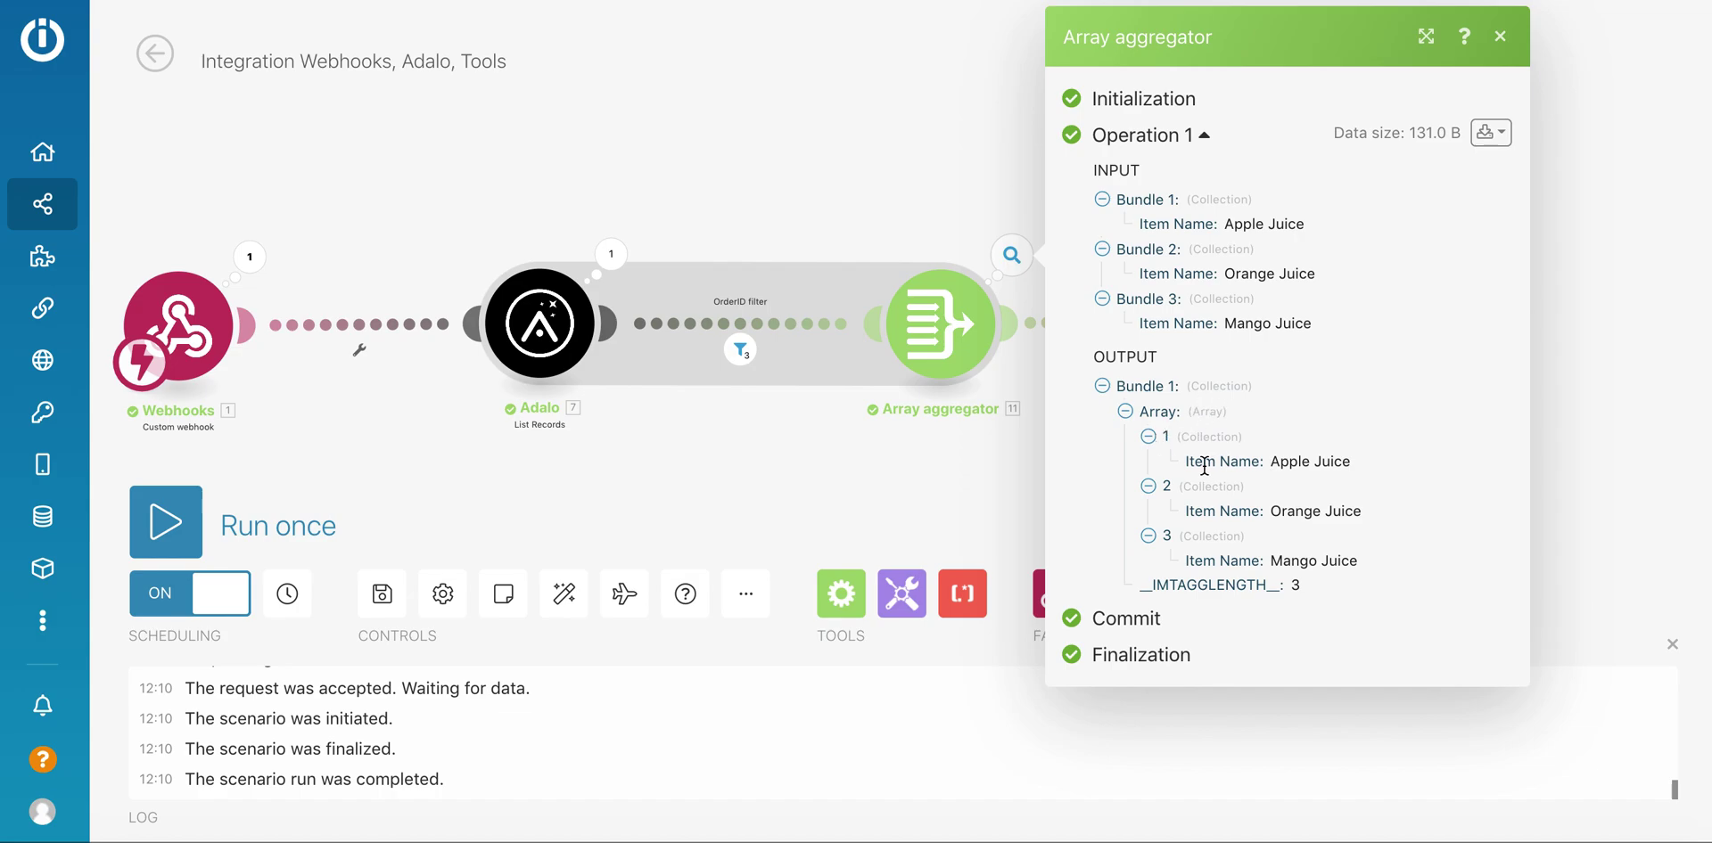
left_click(932, 479)
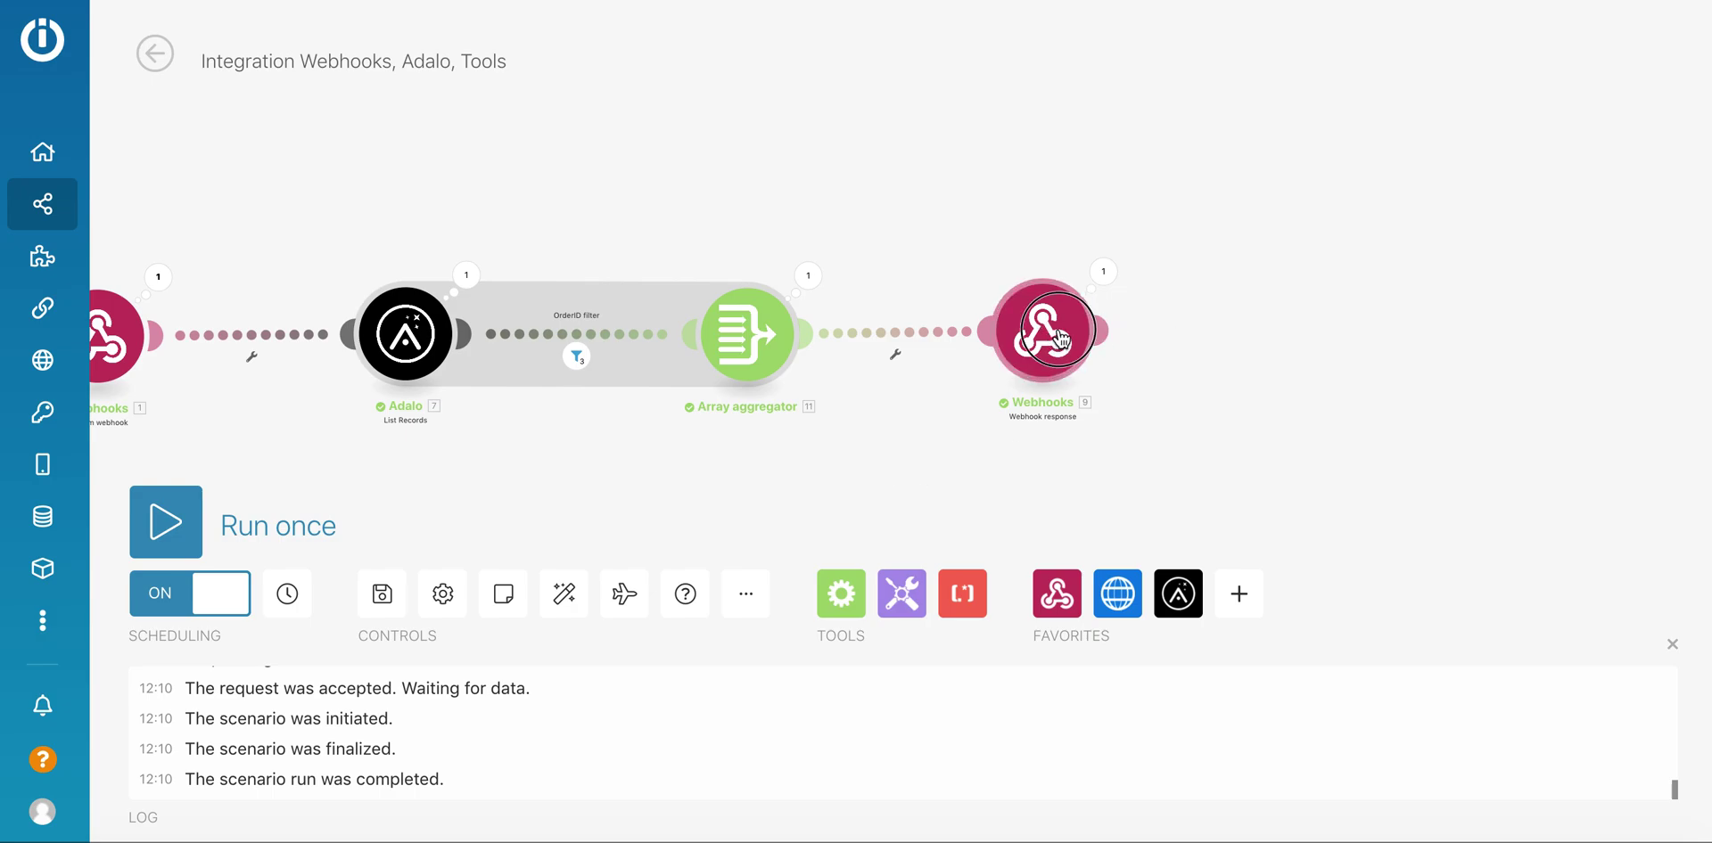
Step: Inspect the Webhook response body's map/join expression and expand the aggregator's Array[] Item Name field
left_click(1057, 346)
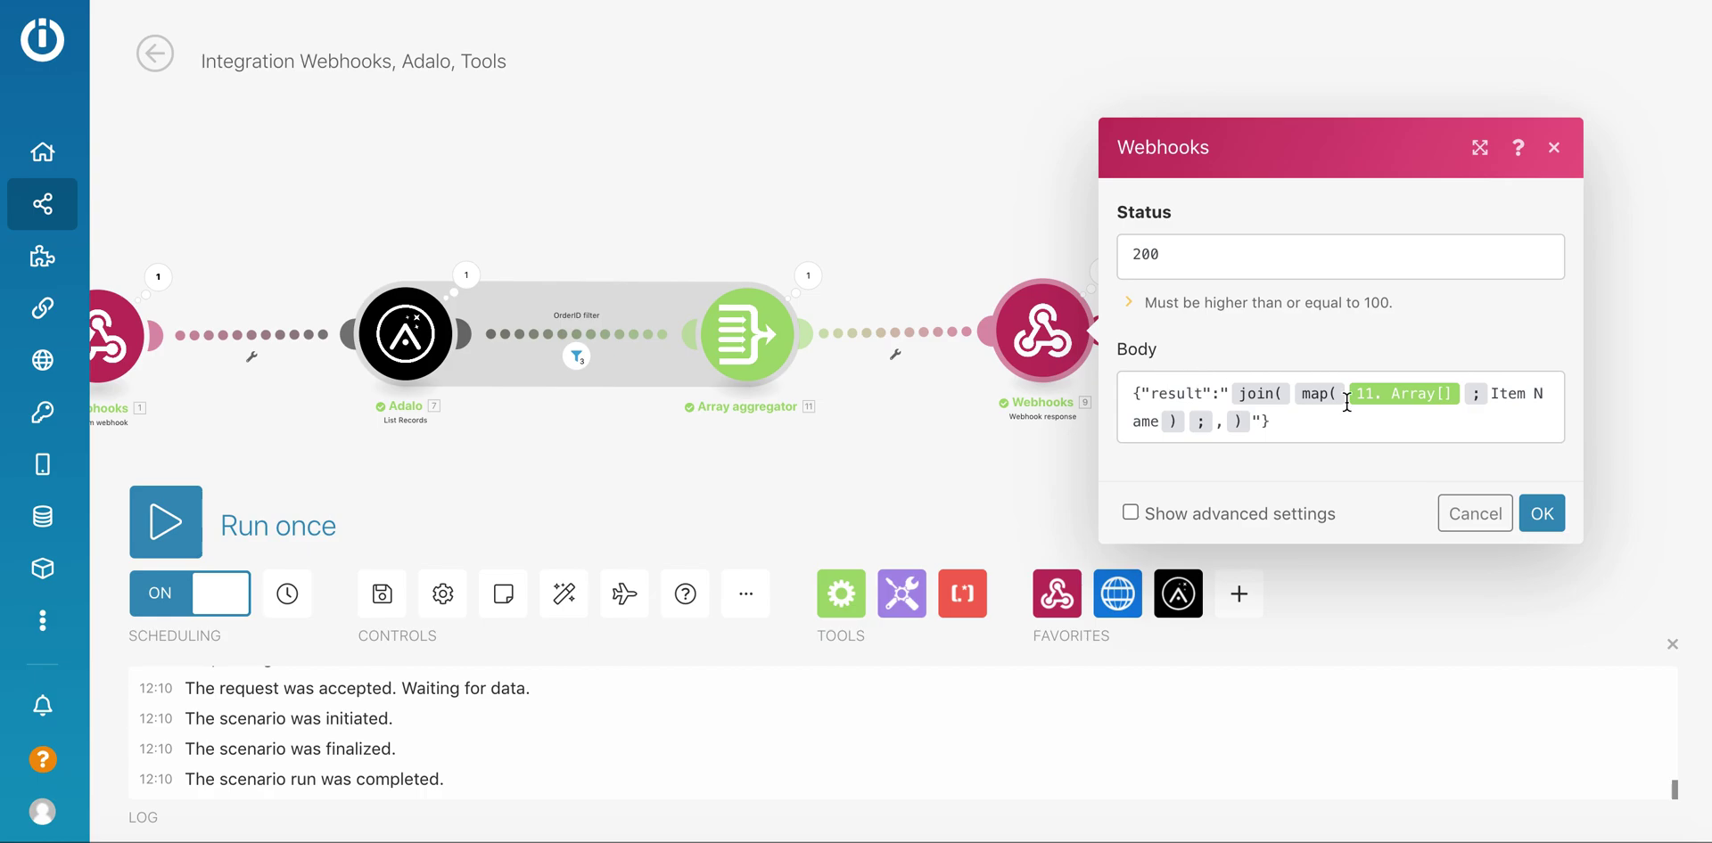
left_click(1288, 422)
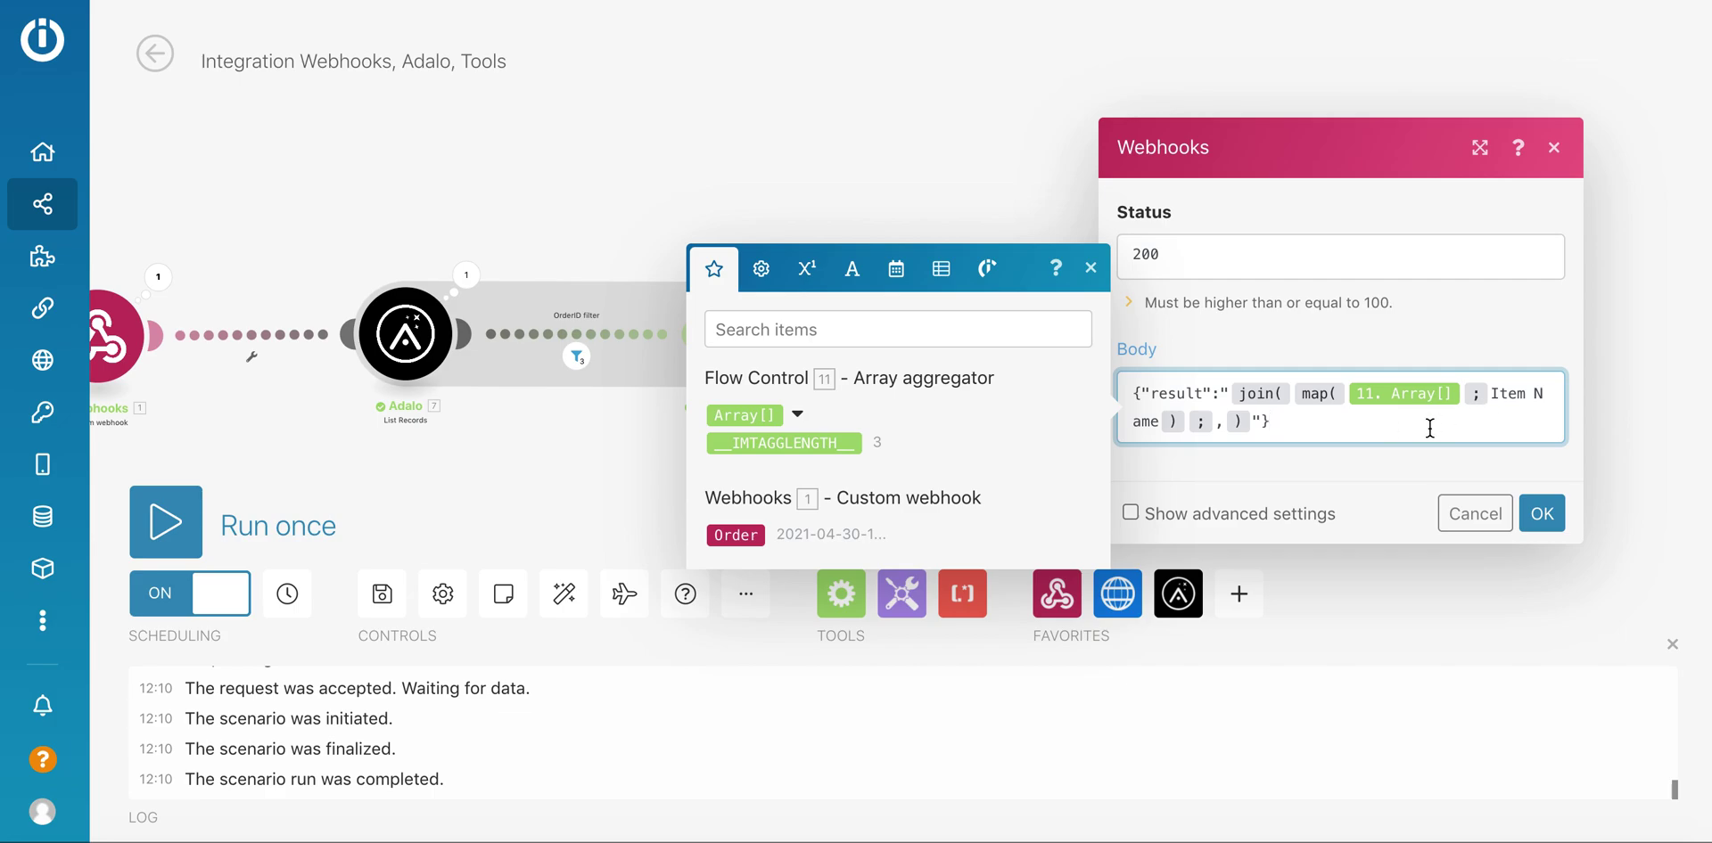
left_click(1335, 426)
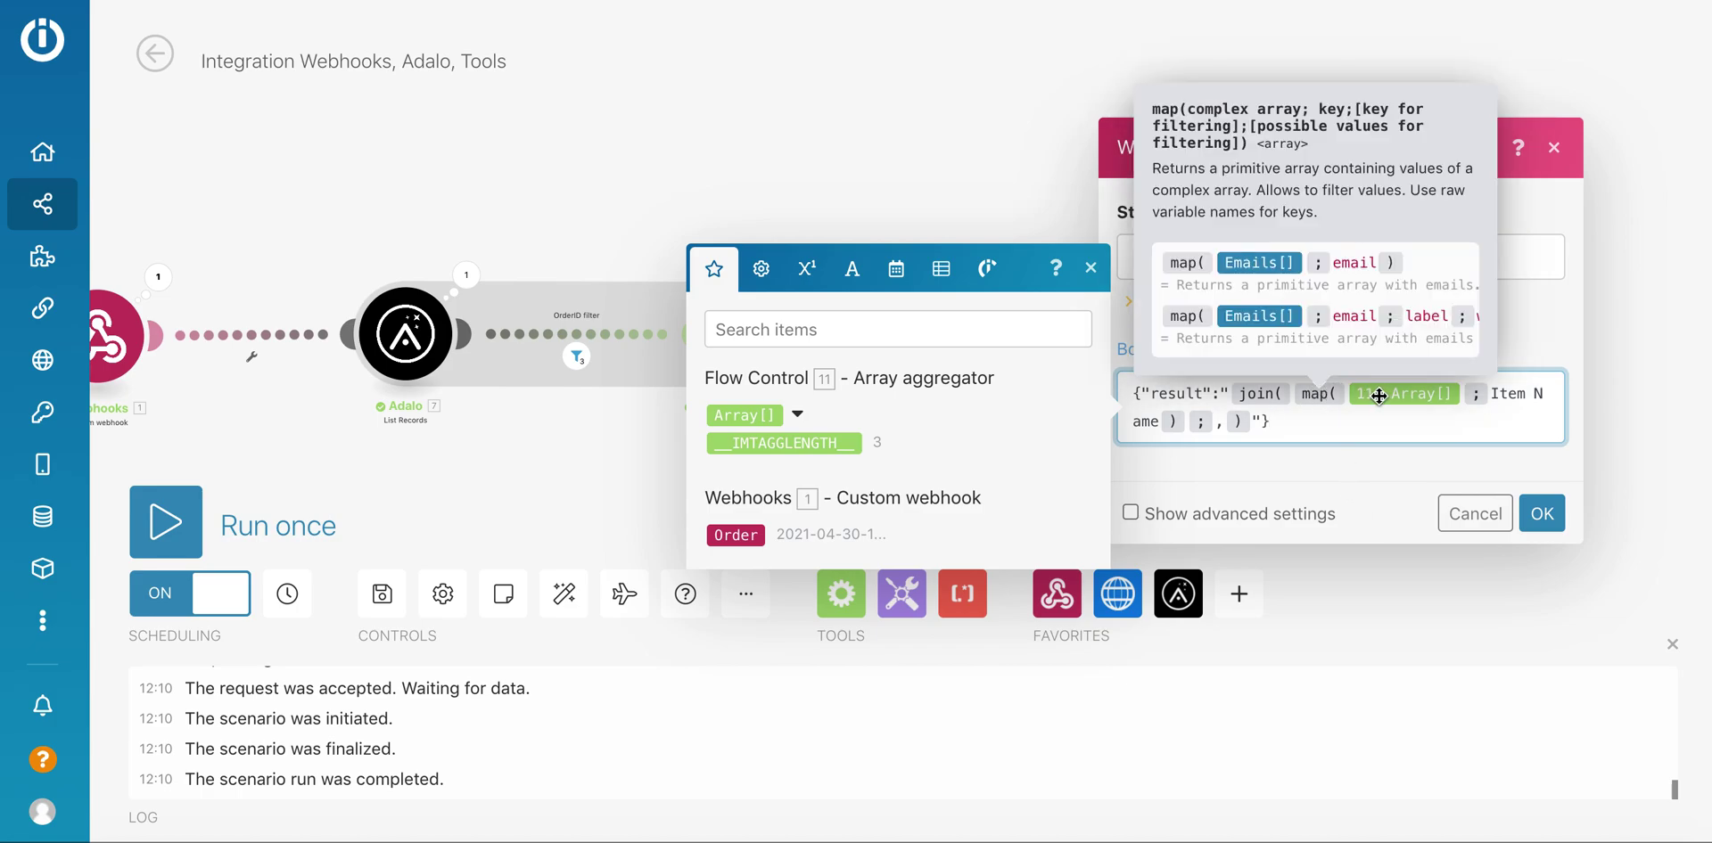
mouse_move(1320, 394)
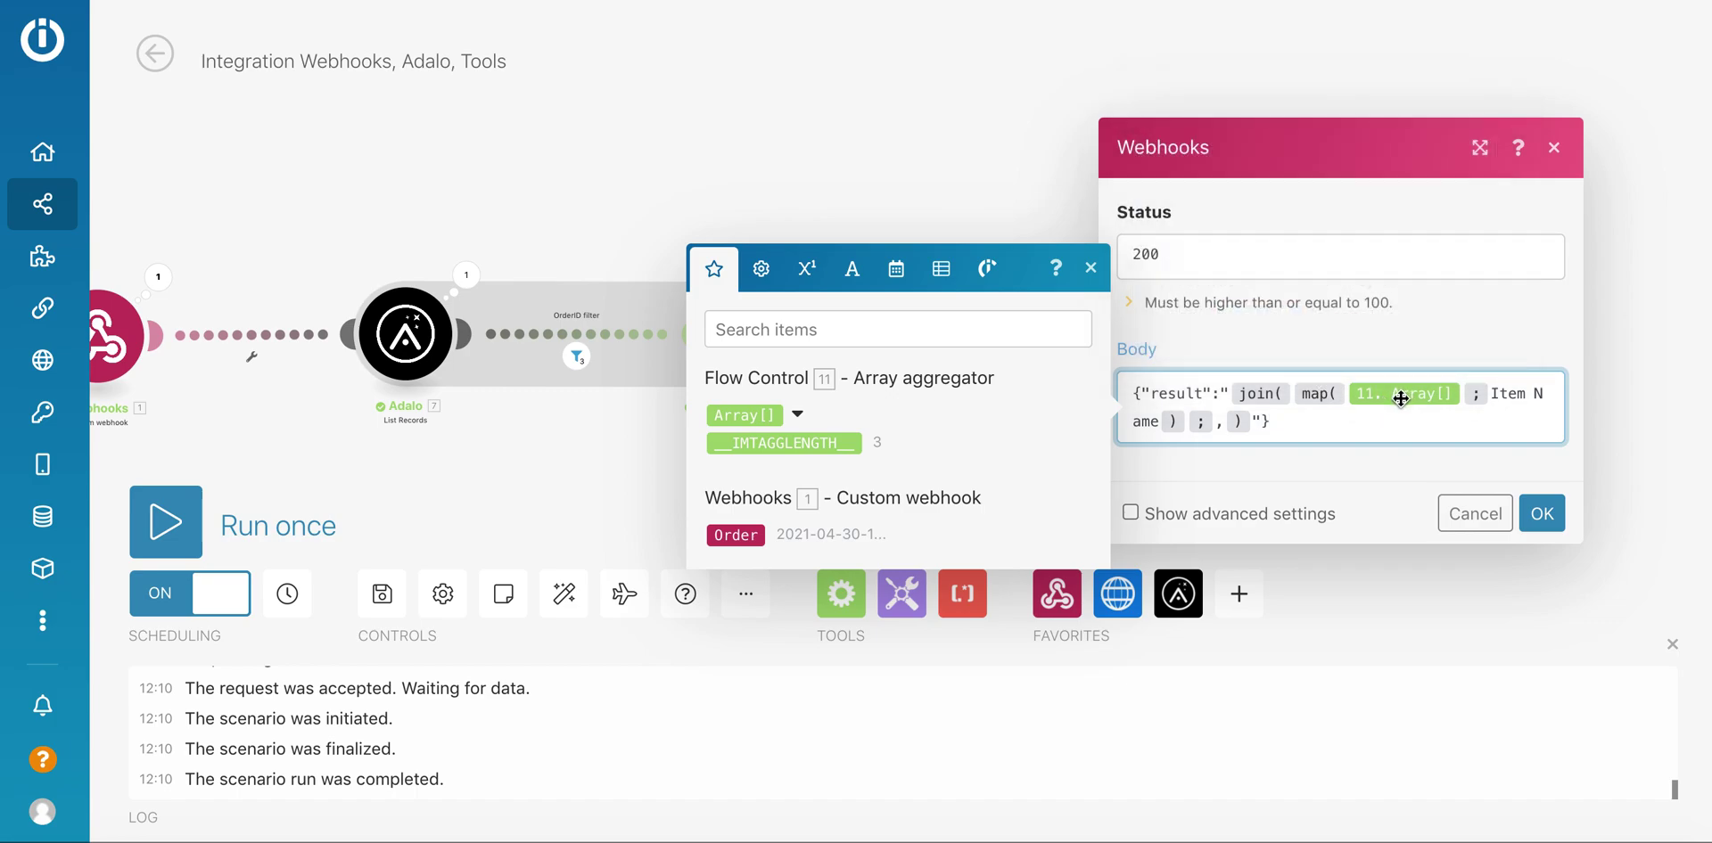
mouse_move(1401, 395)
left_click(1507, 393)
left_click(797, 413)
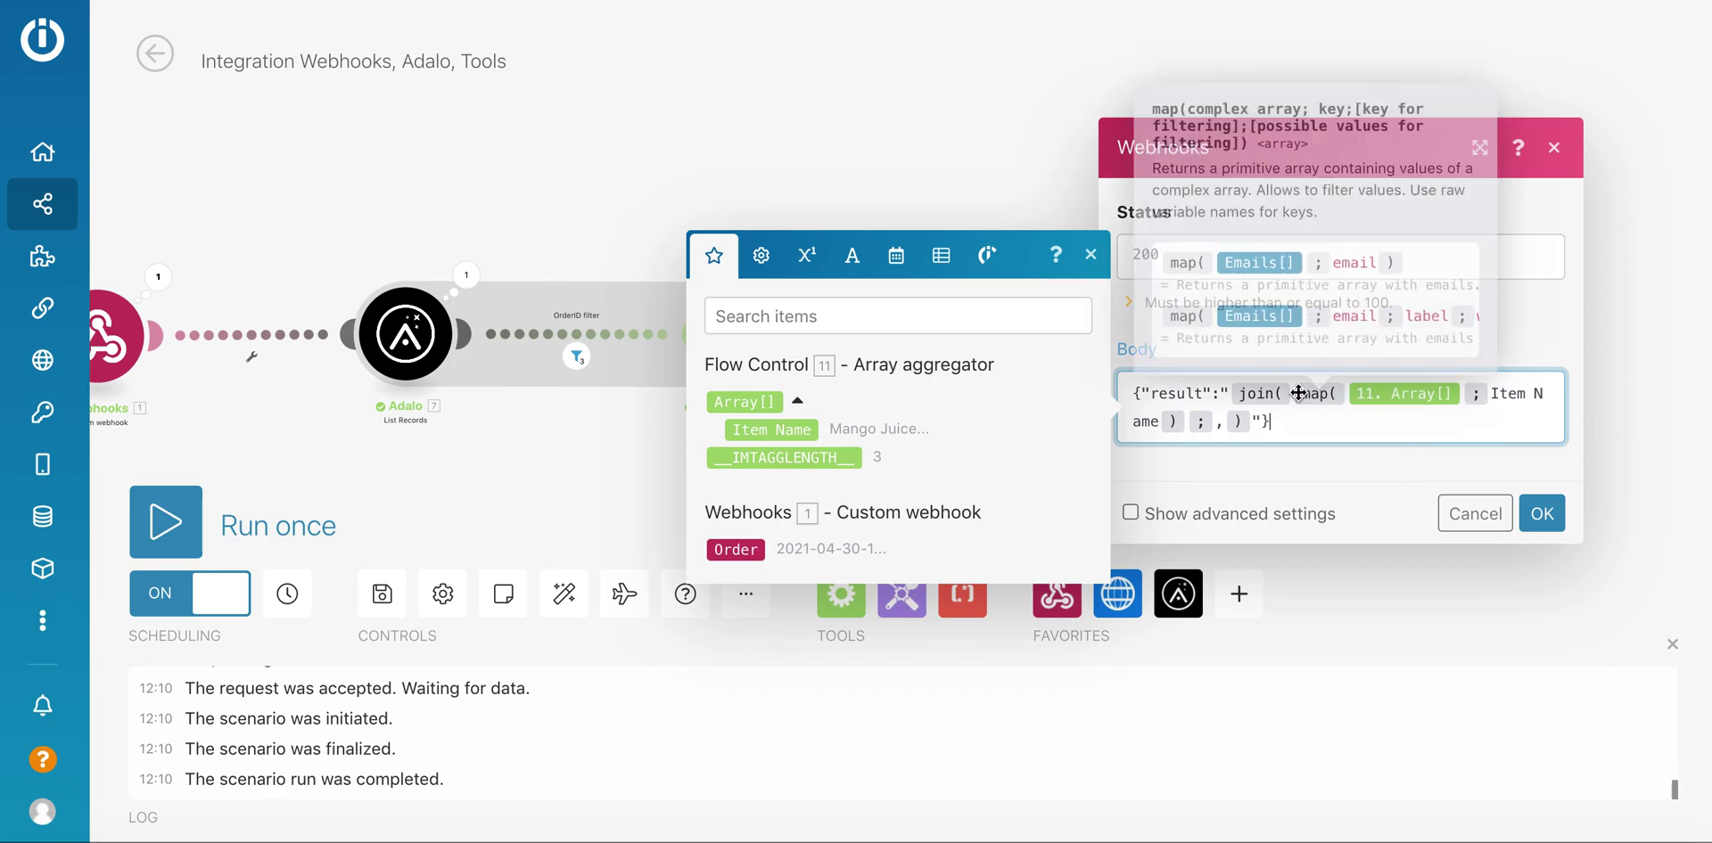
mouse_move(1269, 395)
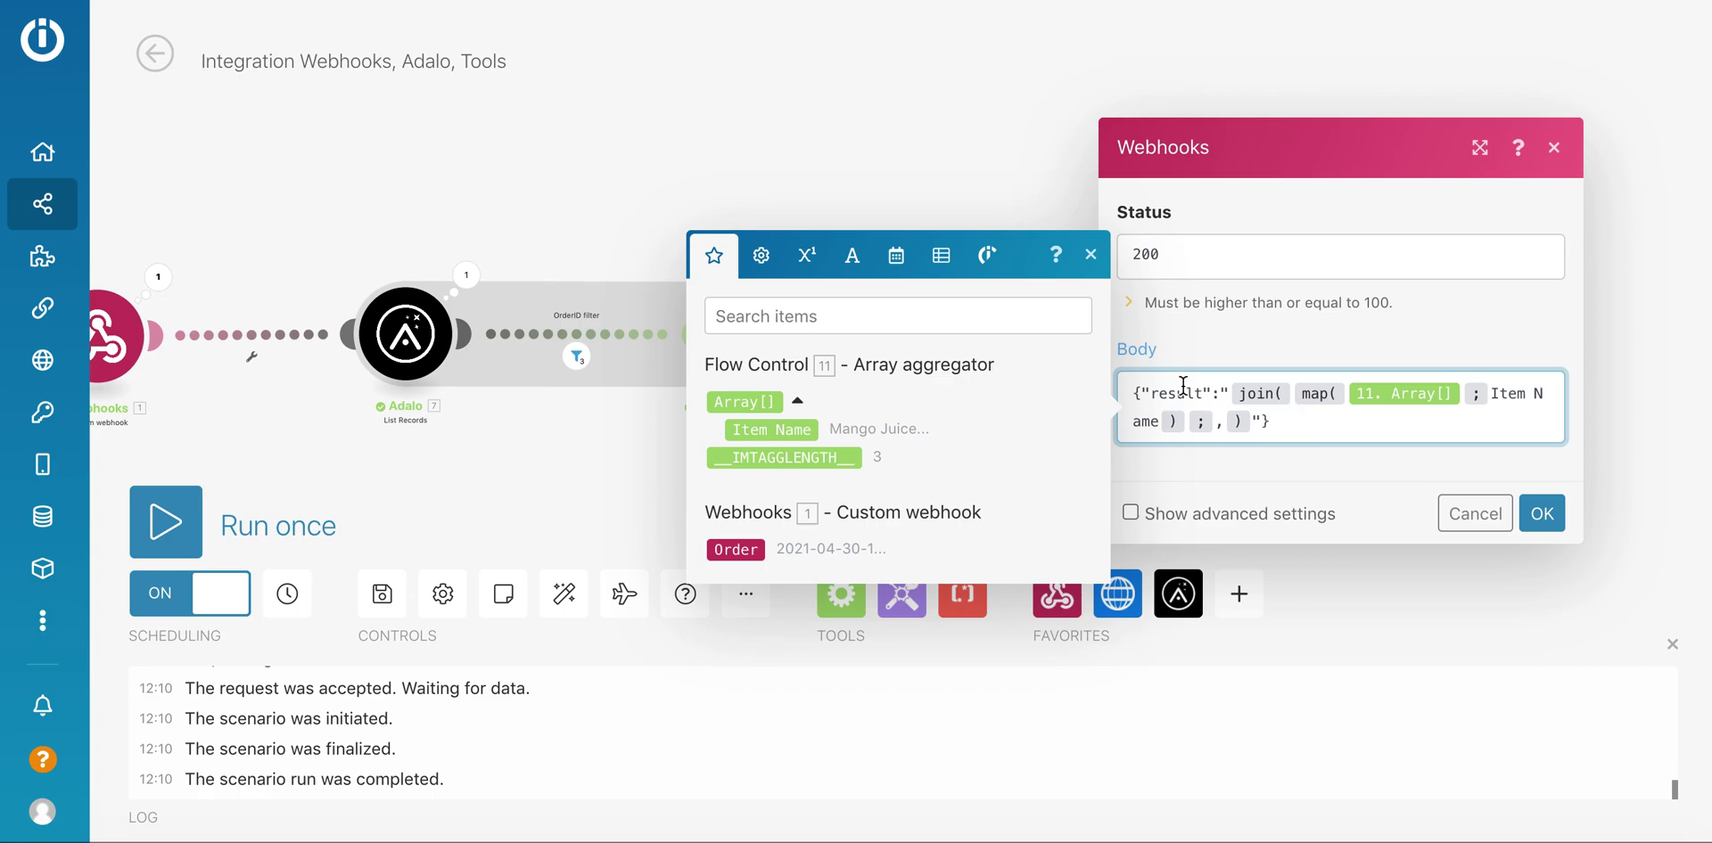
Step: Examine the response body text and close the mapping item panel
left_click_drag(1136, 391, 1230, 393)
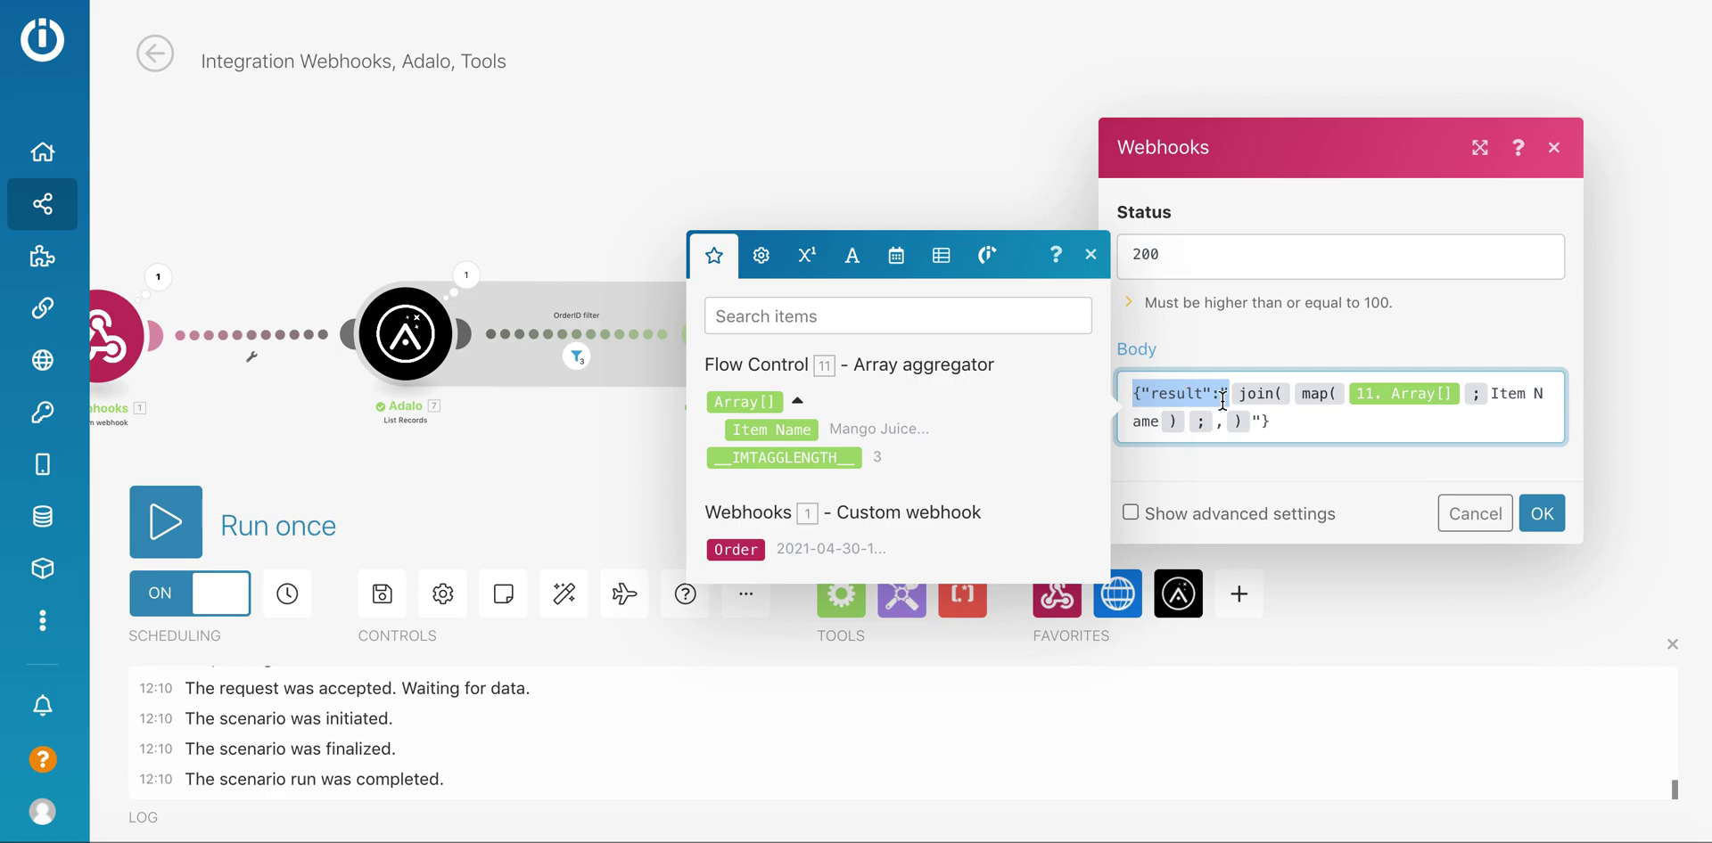
left_click(1143, 393)
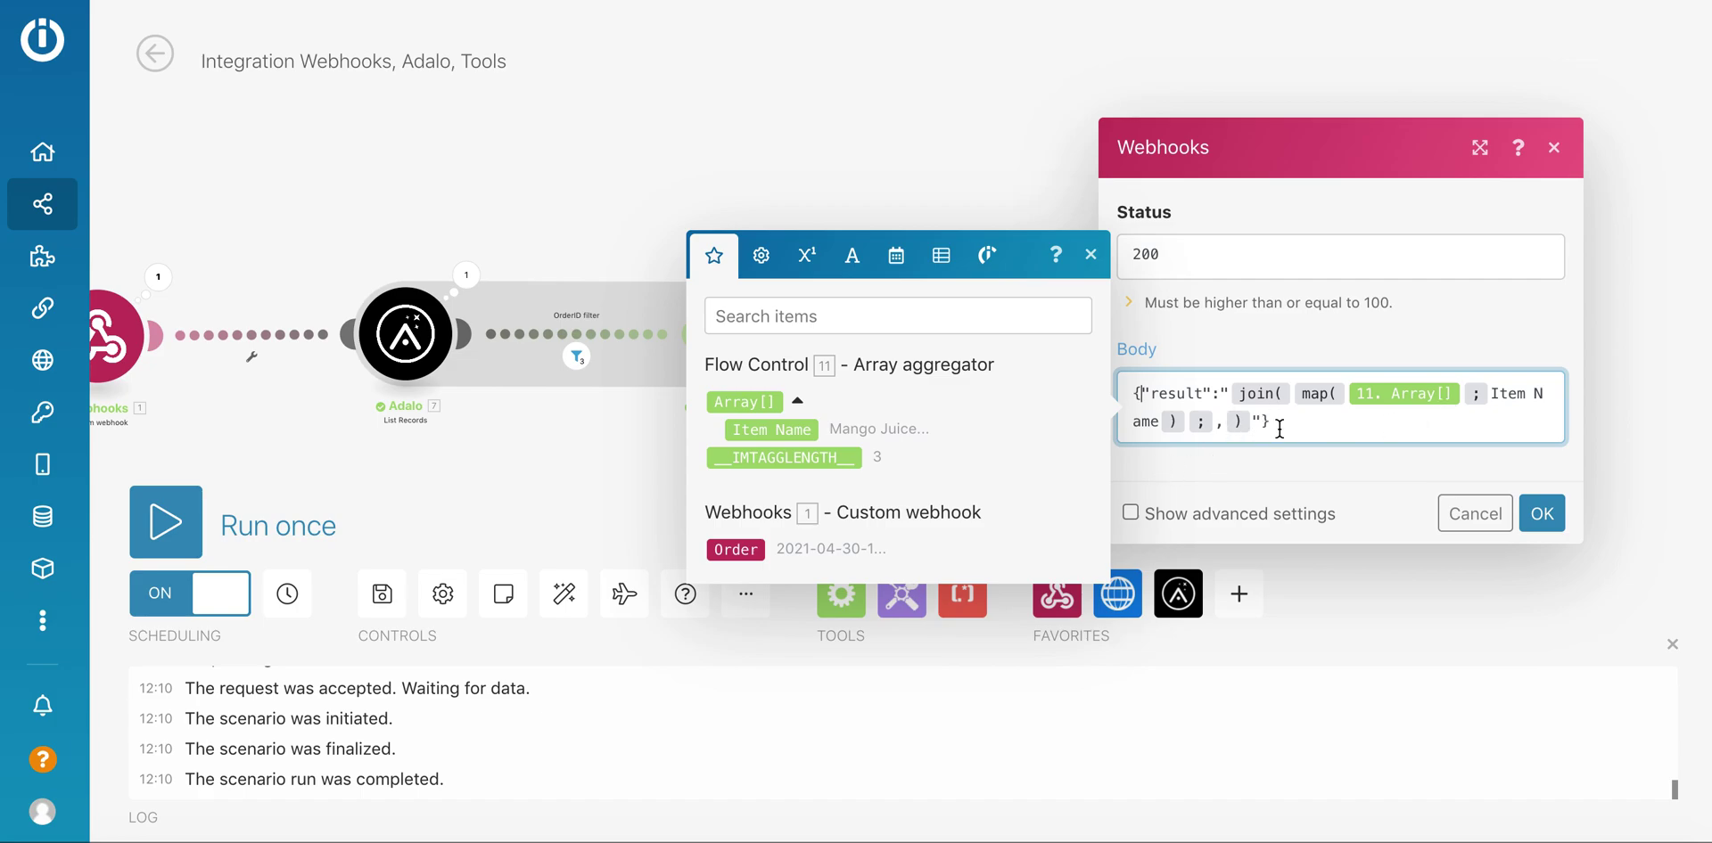
left_click(1277, 421)
left_click(1091, 255)
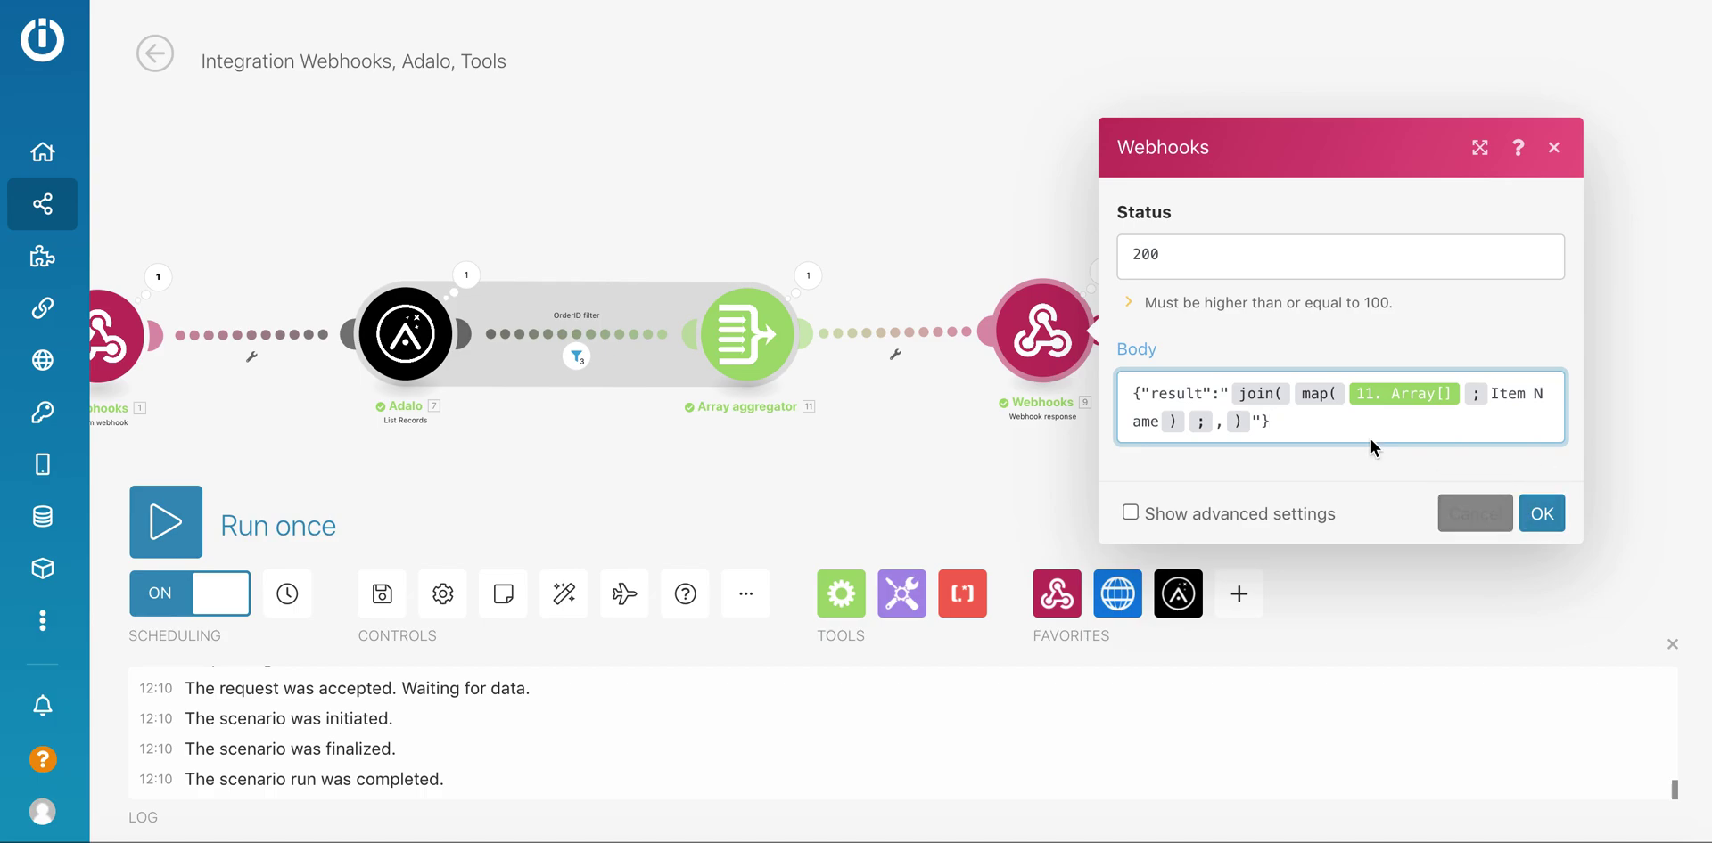
Step: Replace the join() comma separator with '- - -', confirm the response, and save the scenario
left_click(1261, 424)
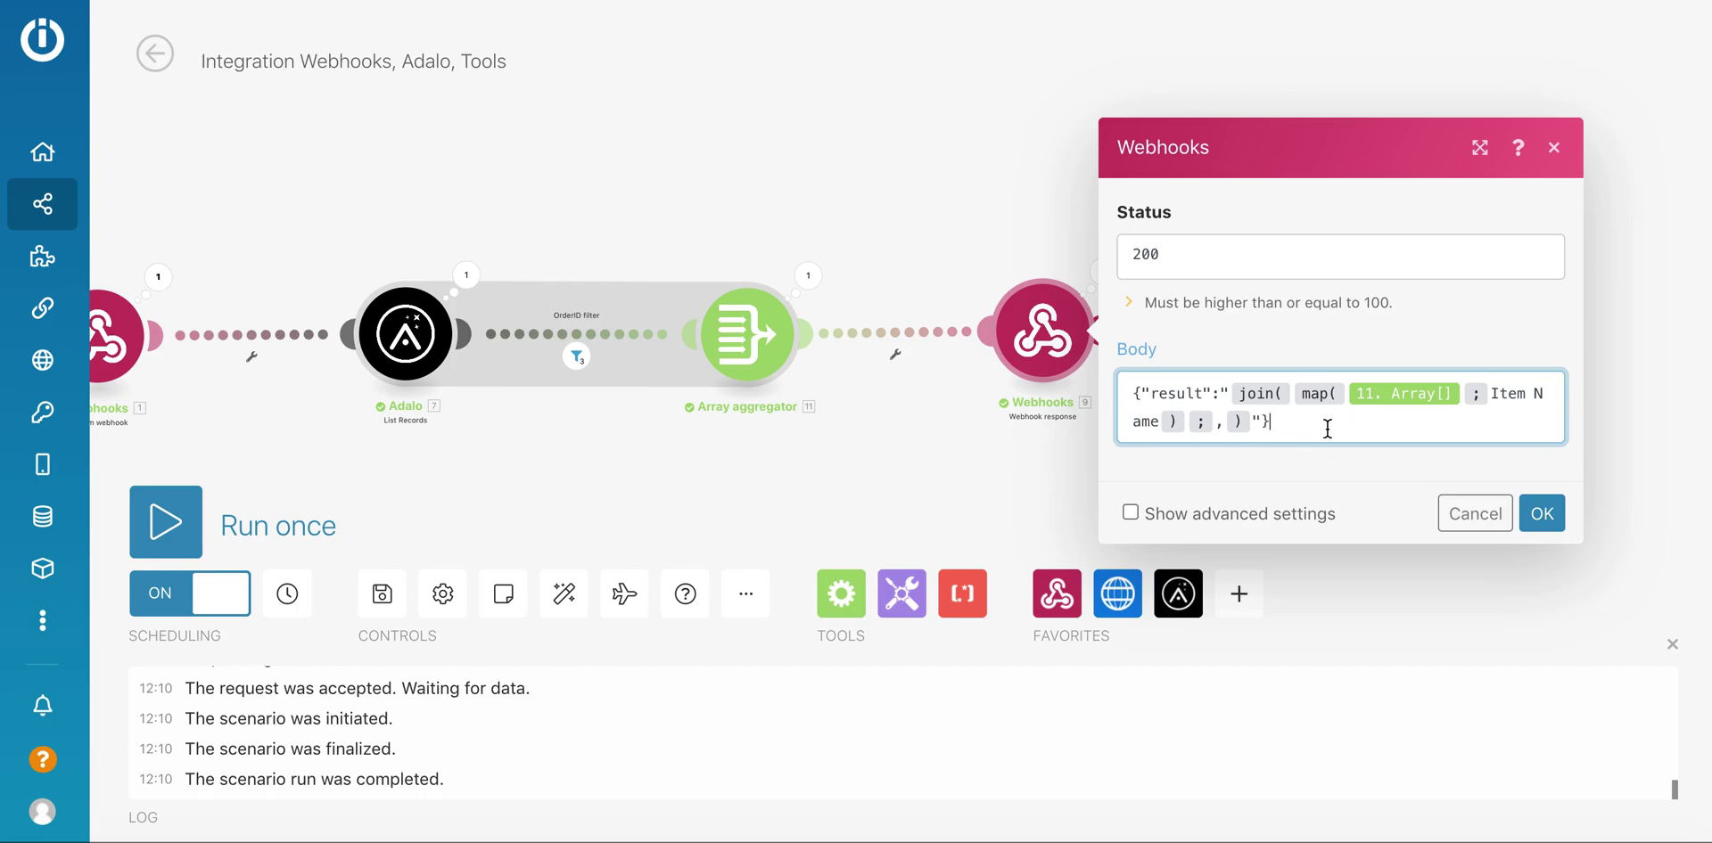
left_click(1225, 420)
key("BackSpace")
type("||")
key("BackSpace")
type("- - -")
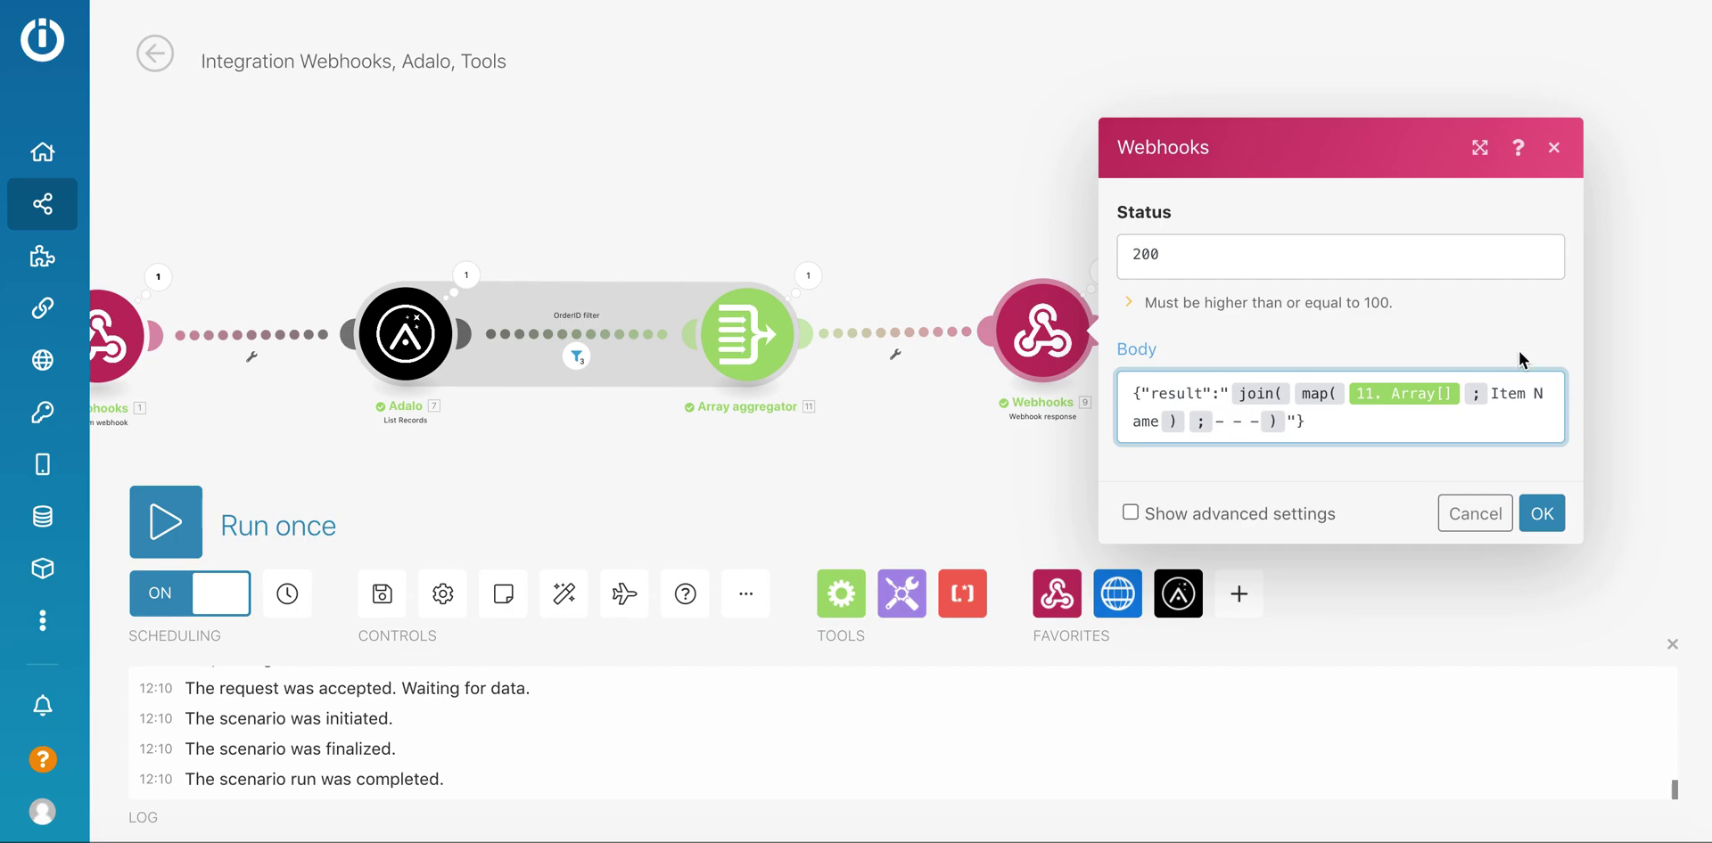
left_click(1541, 514)
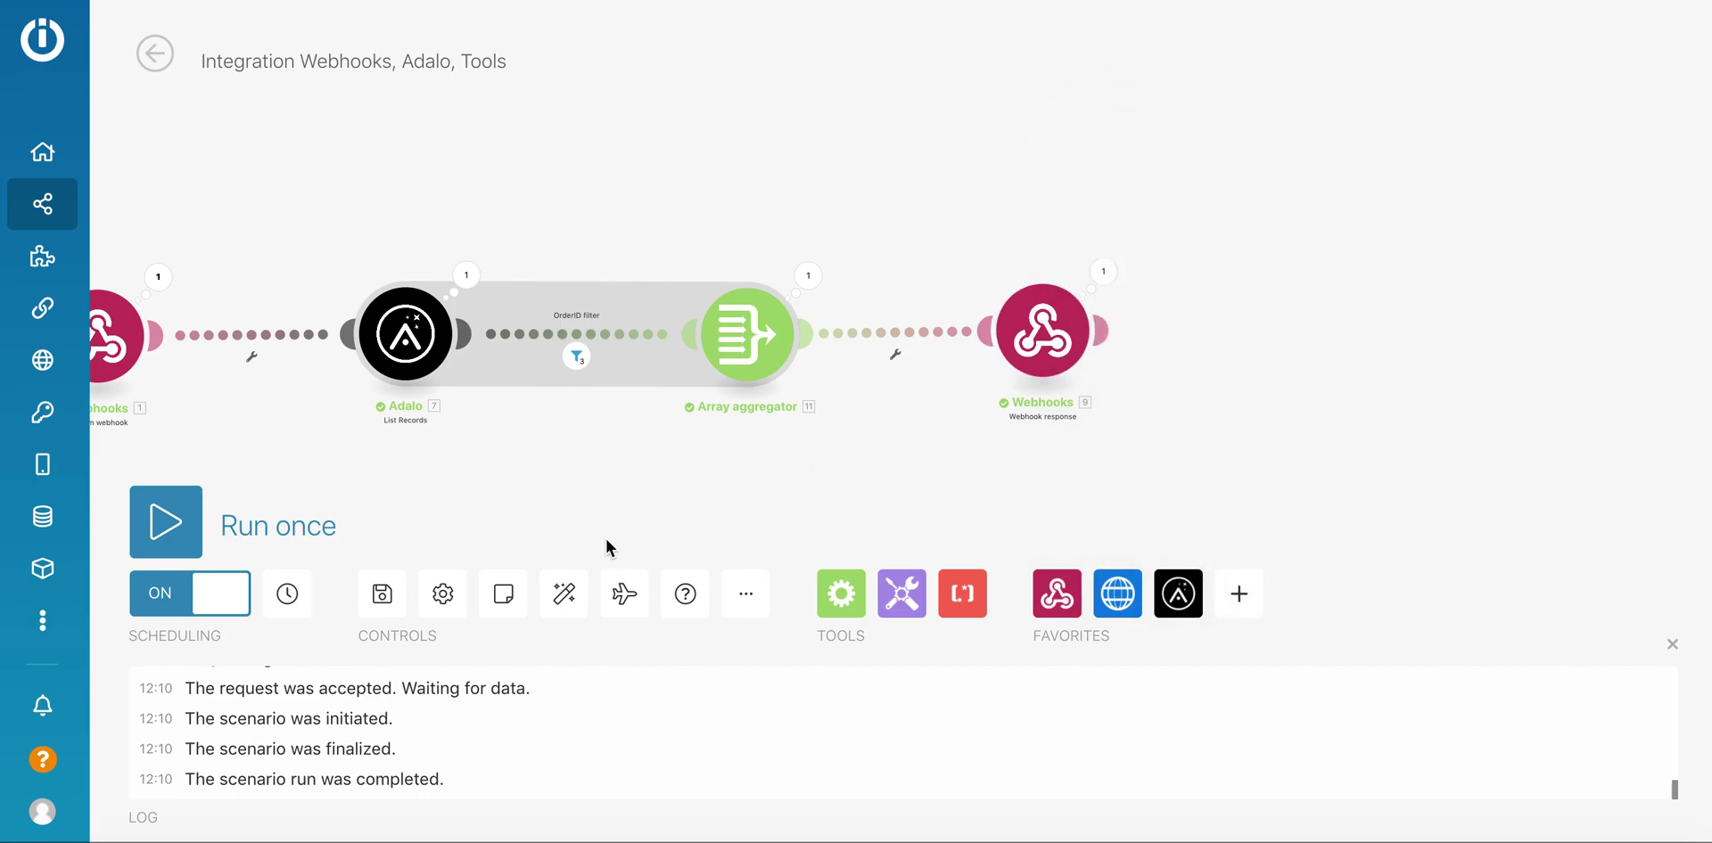
left_click(383, 595)
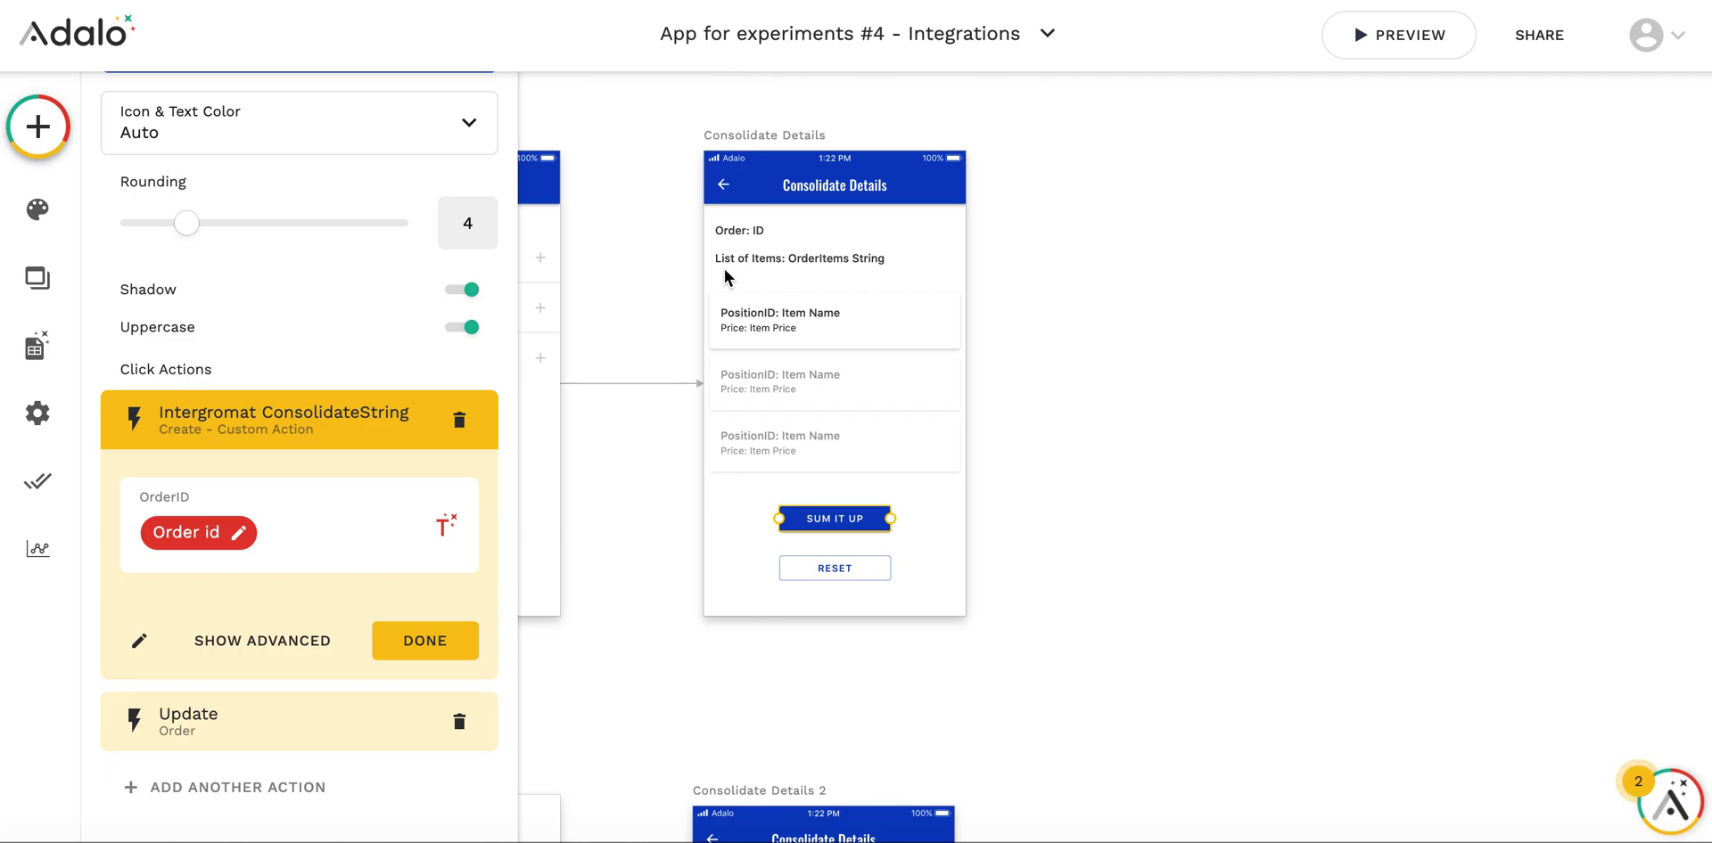
Step: In preview, add a Potato item priced 5 to order 2021-04-30-2
left_click(1421, 41)
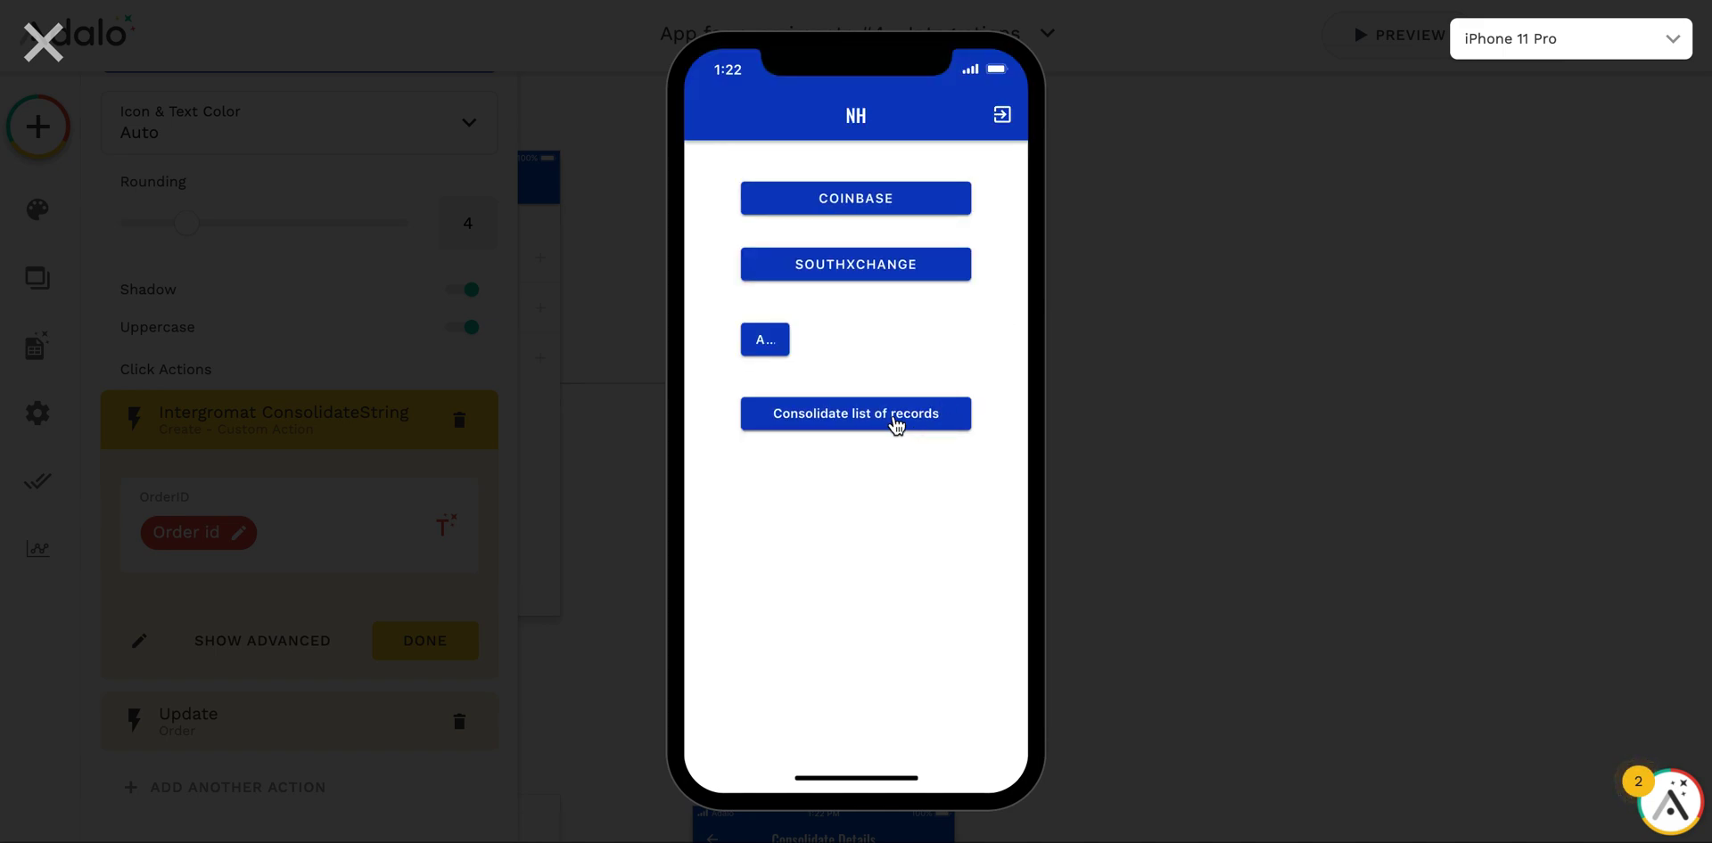
left_click(894, 423)
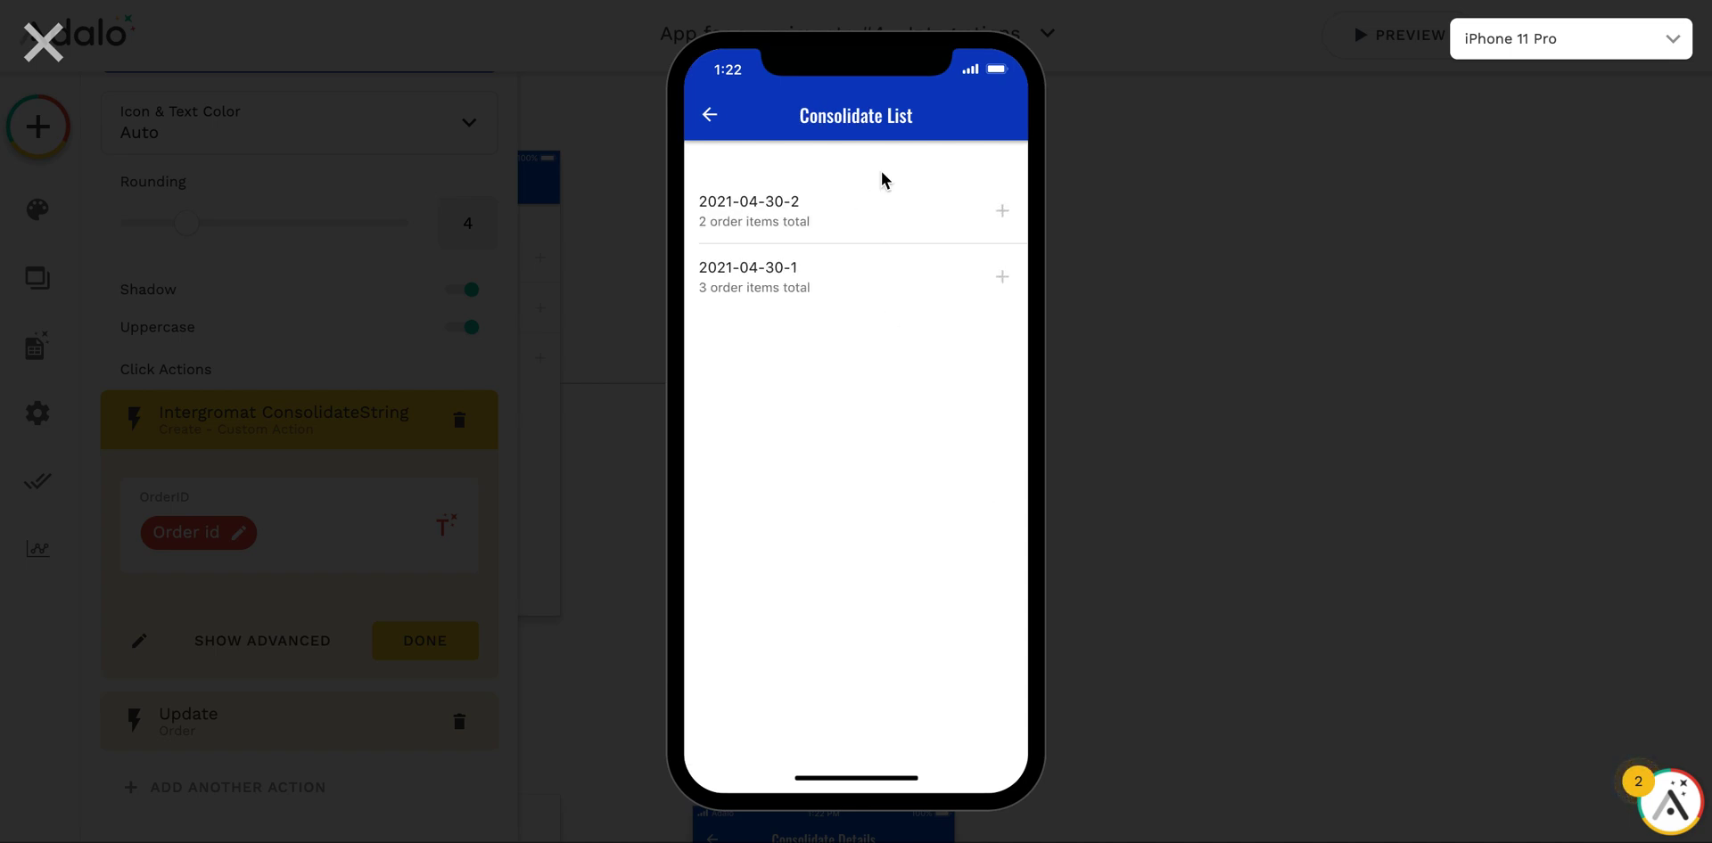
left_click(1000, 216)
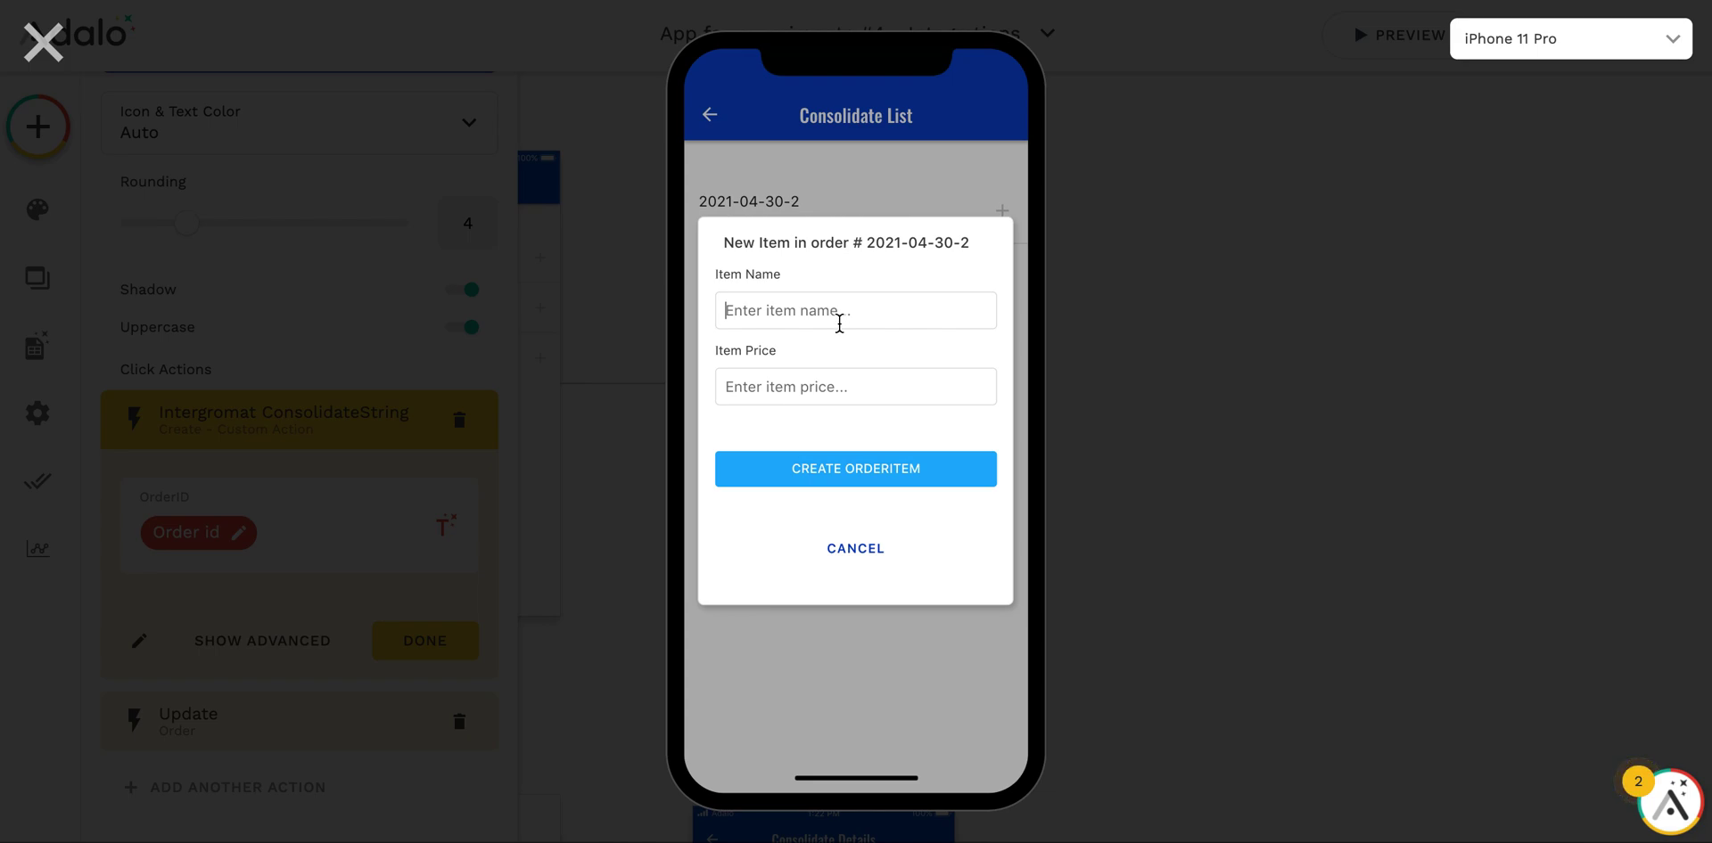
type("Potato")
left_click(821, 387)
type("5")
left_click(803, 478)
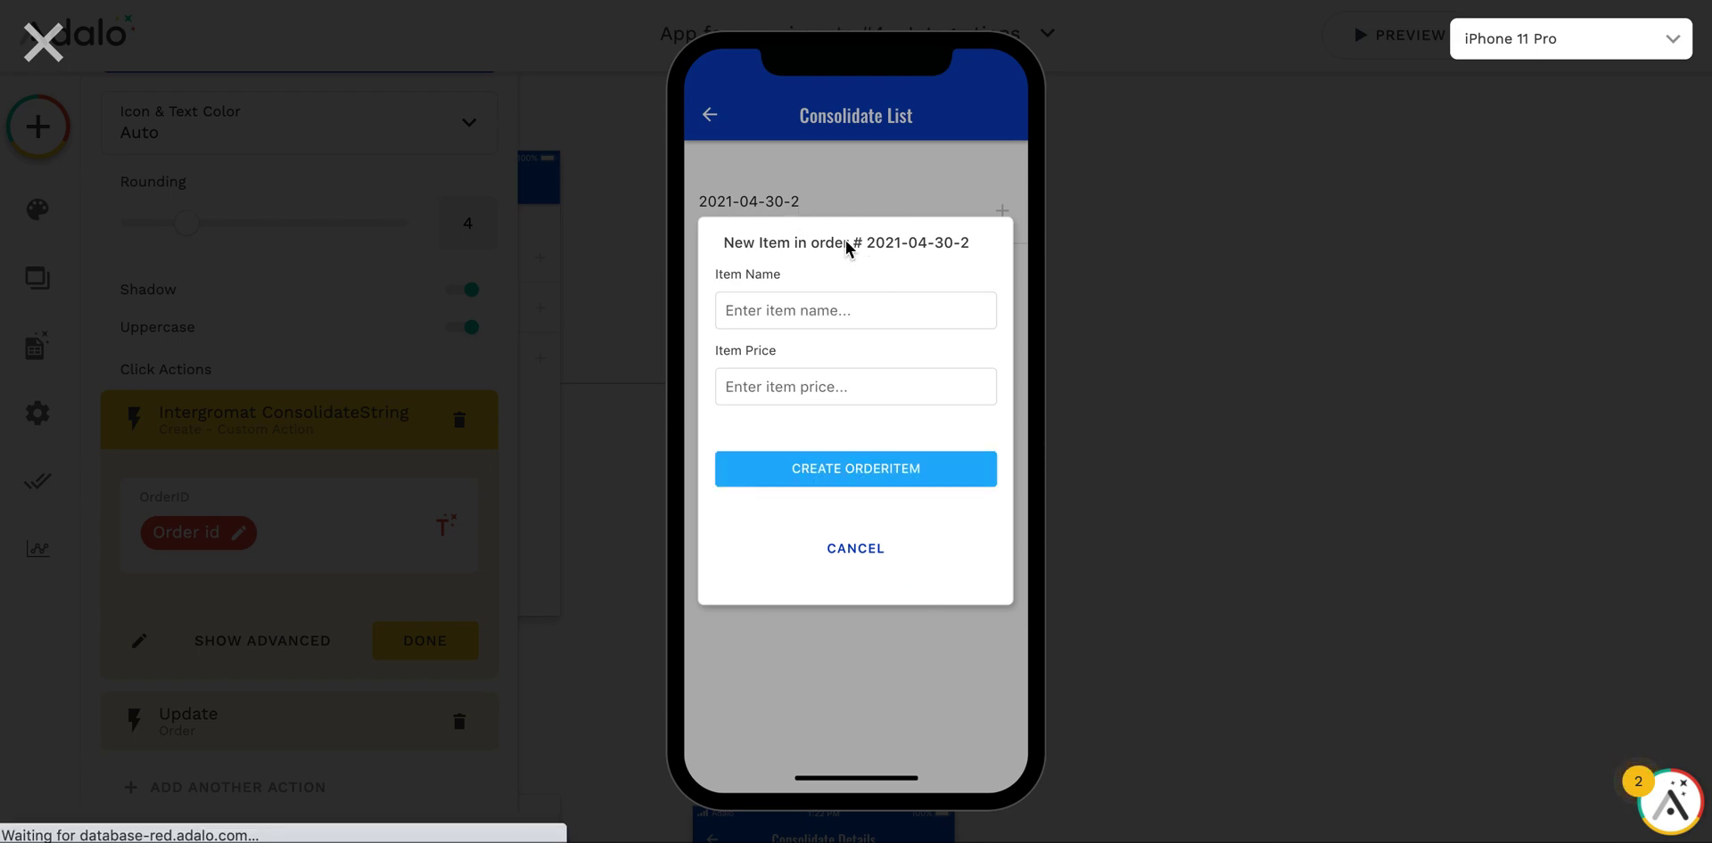
Step: Reset and re-sum order 2021-04-30-2 to get Steak- - -Burger- - -Potato, then close preview
left_click(750, 216)
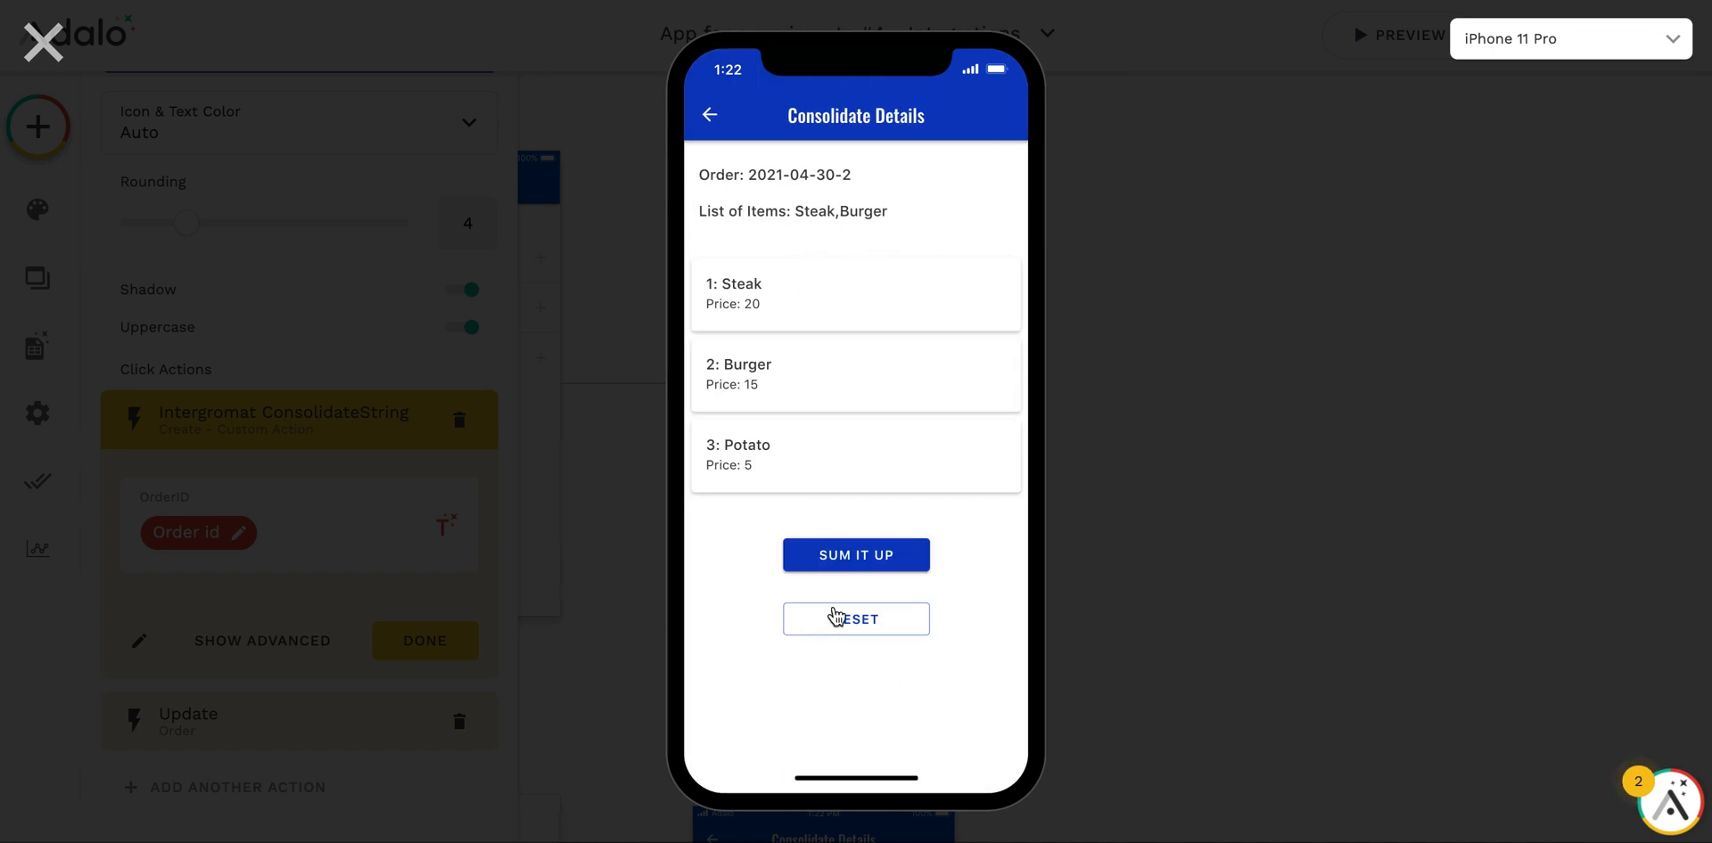
left_click(835, 615)
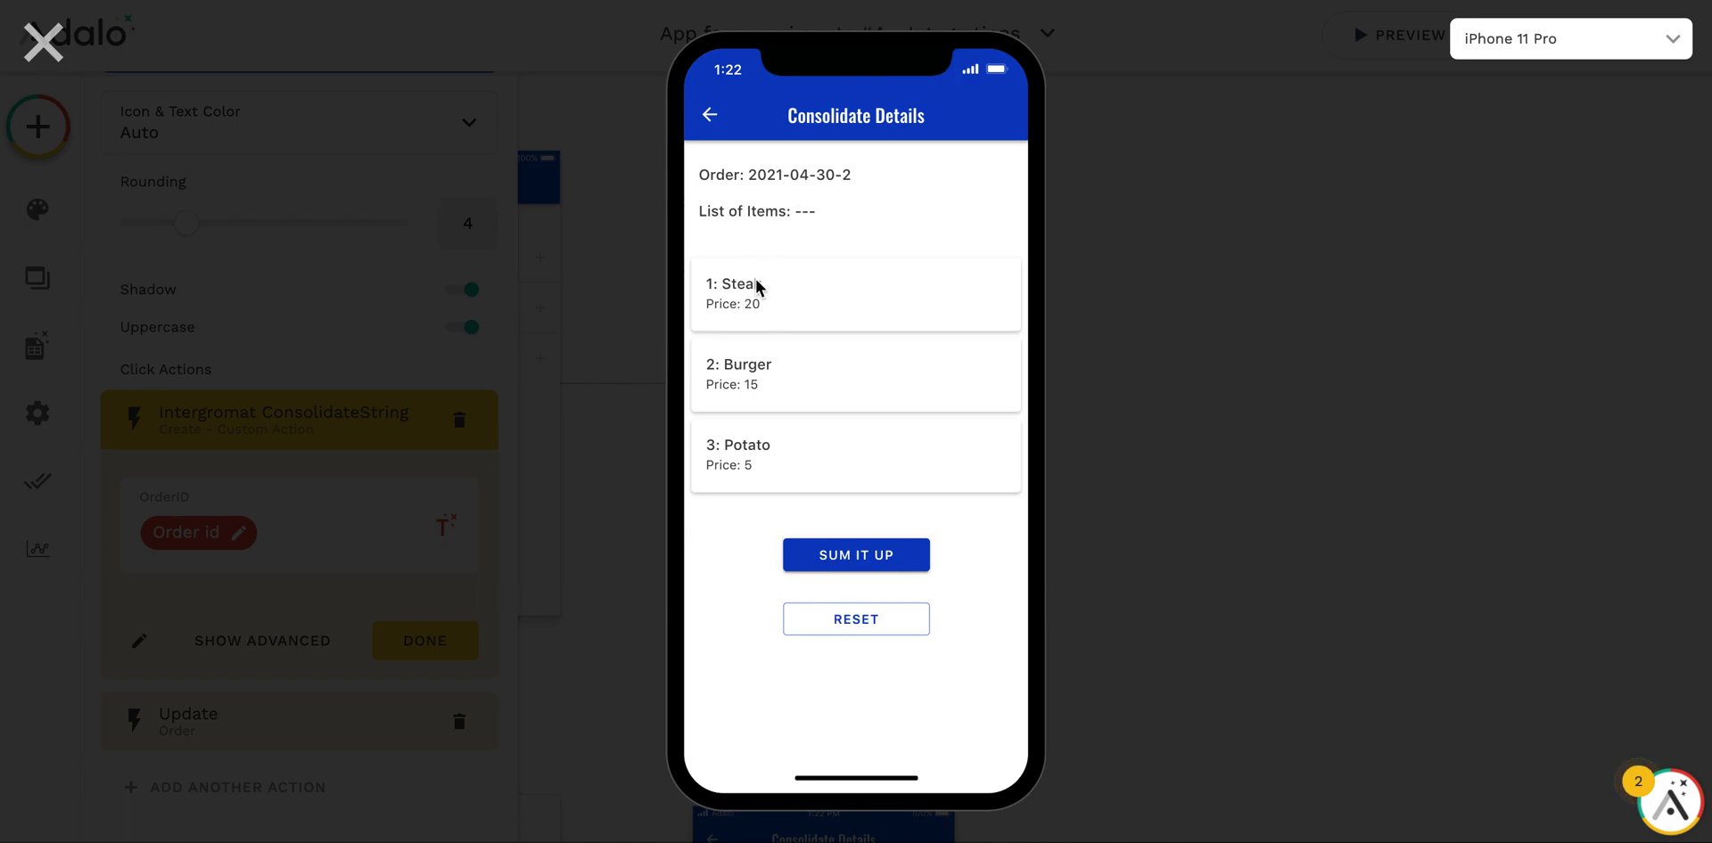
left_click(852, 559)
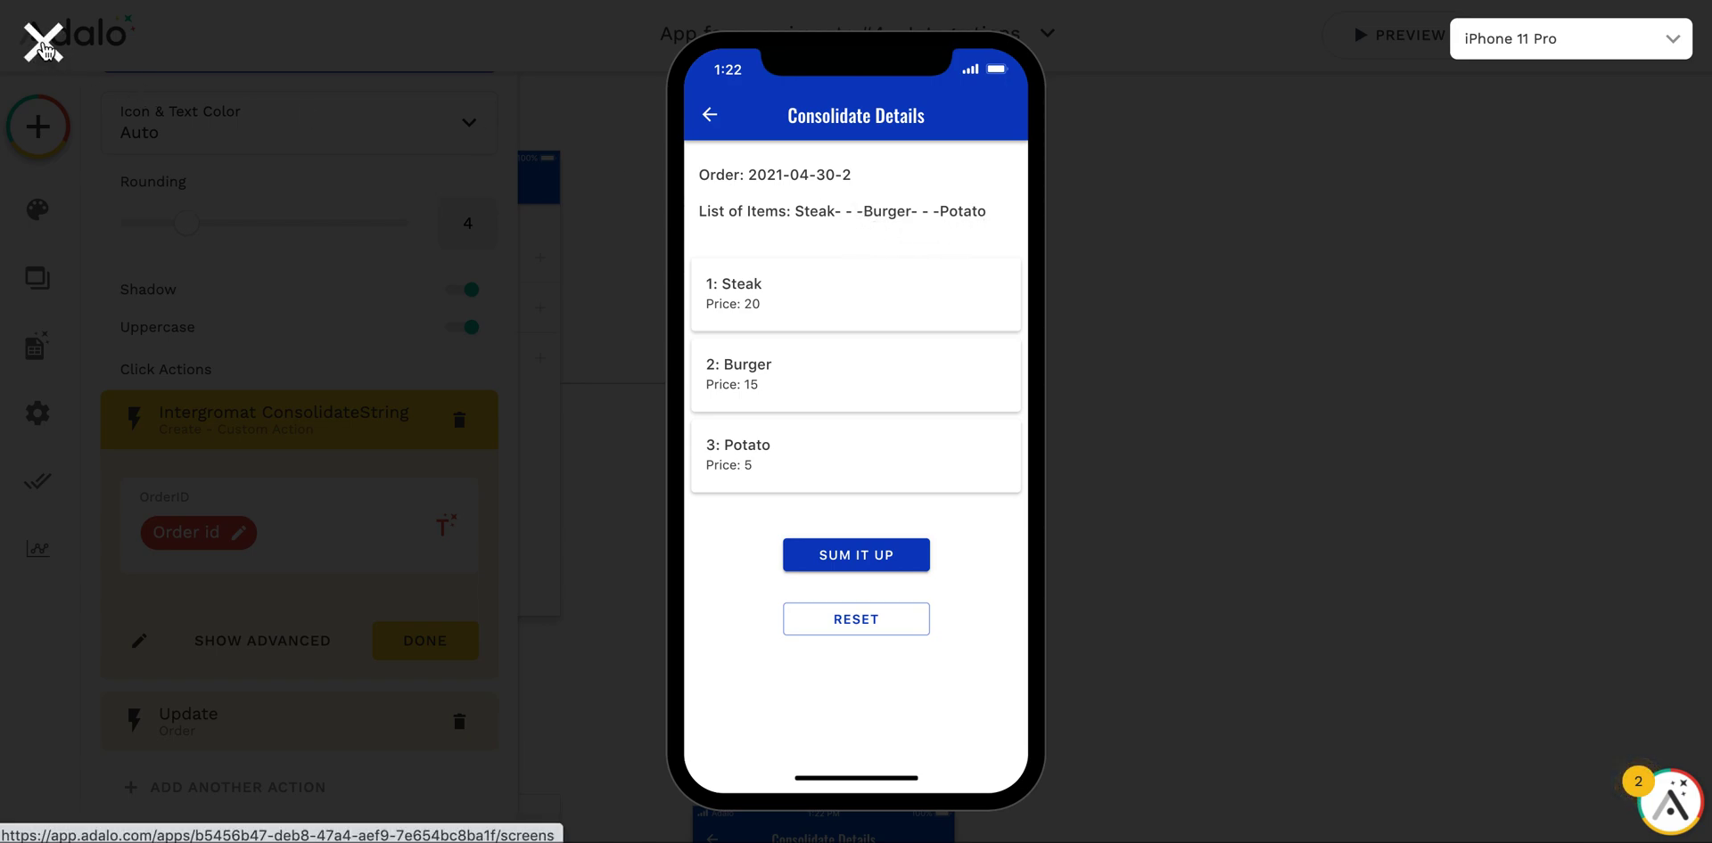
left_click(43, 45)
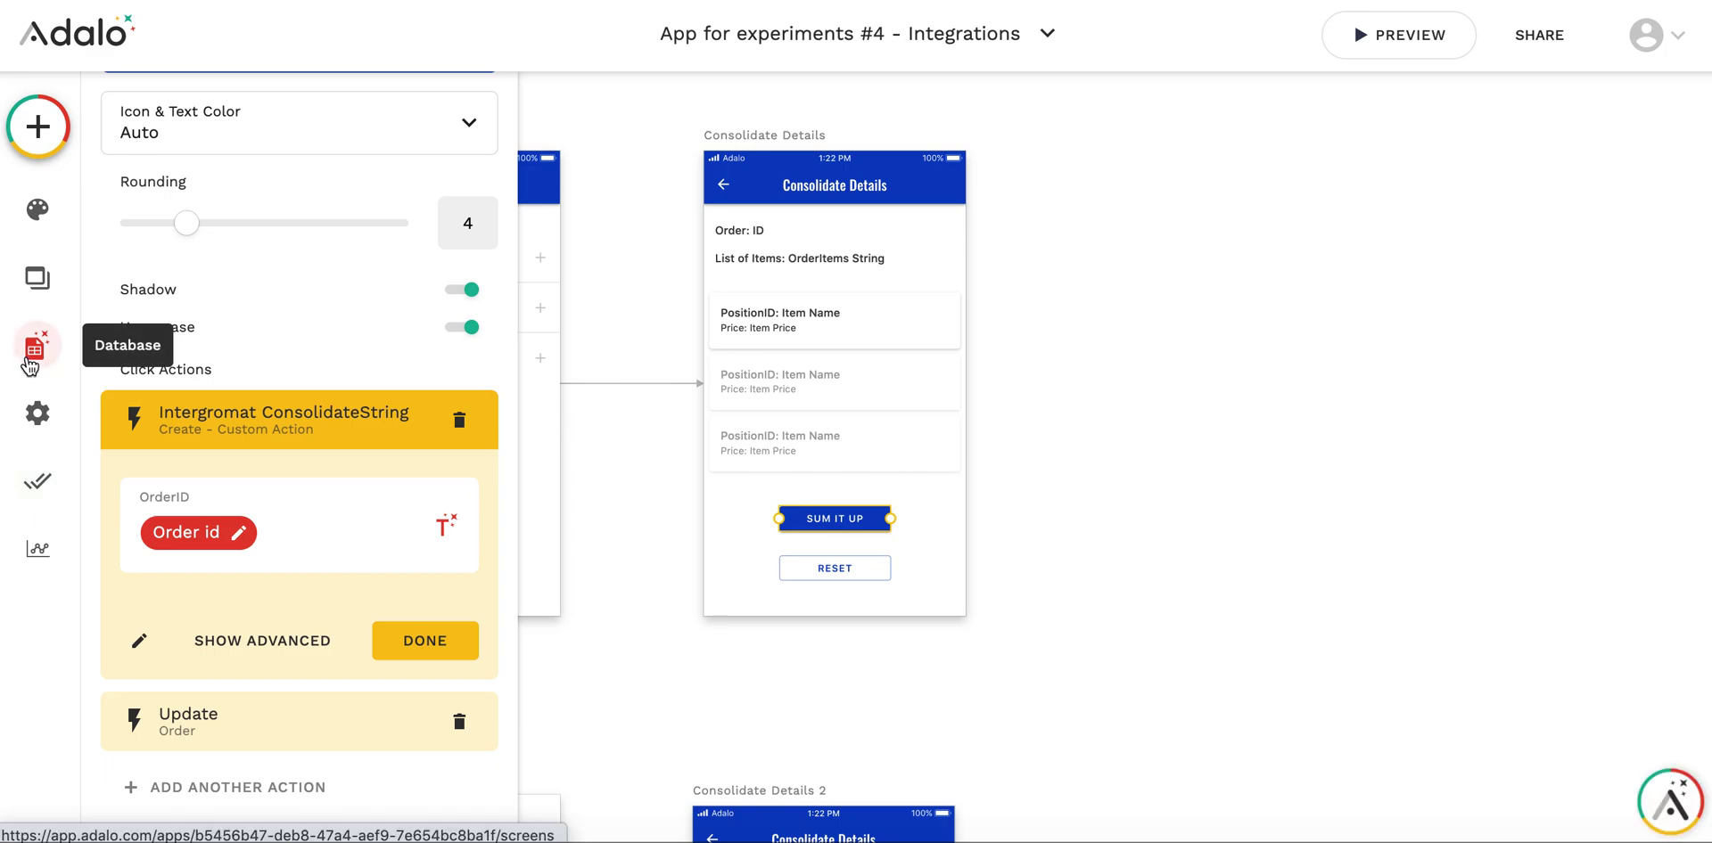
Step: Confirm order 2021-04-30-2 stores Steak- - -Burger- - -Potato in the Orders records, then close them
left_click(31, 361)
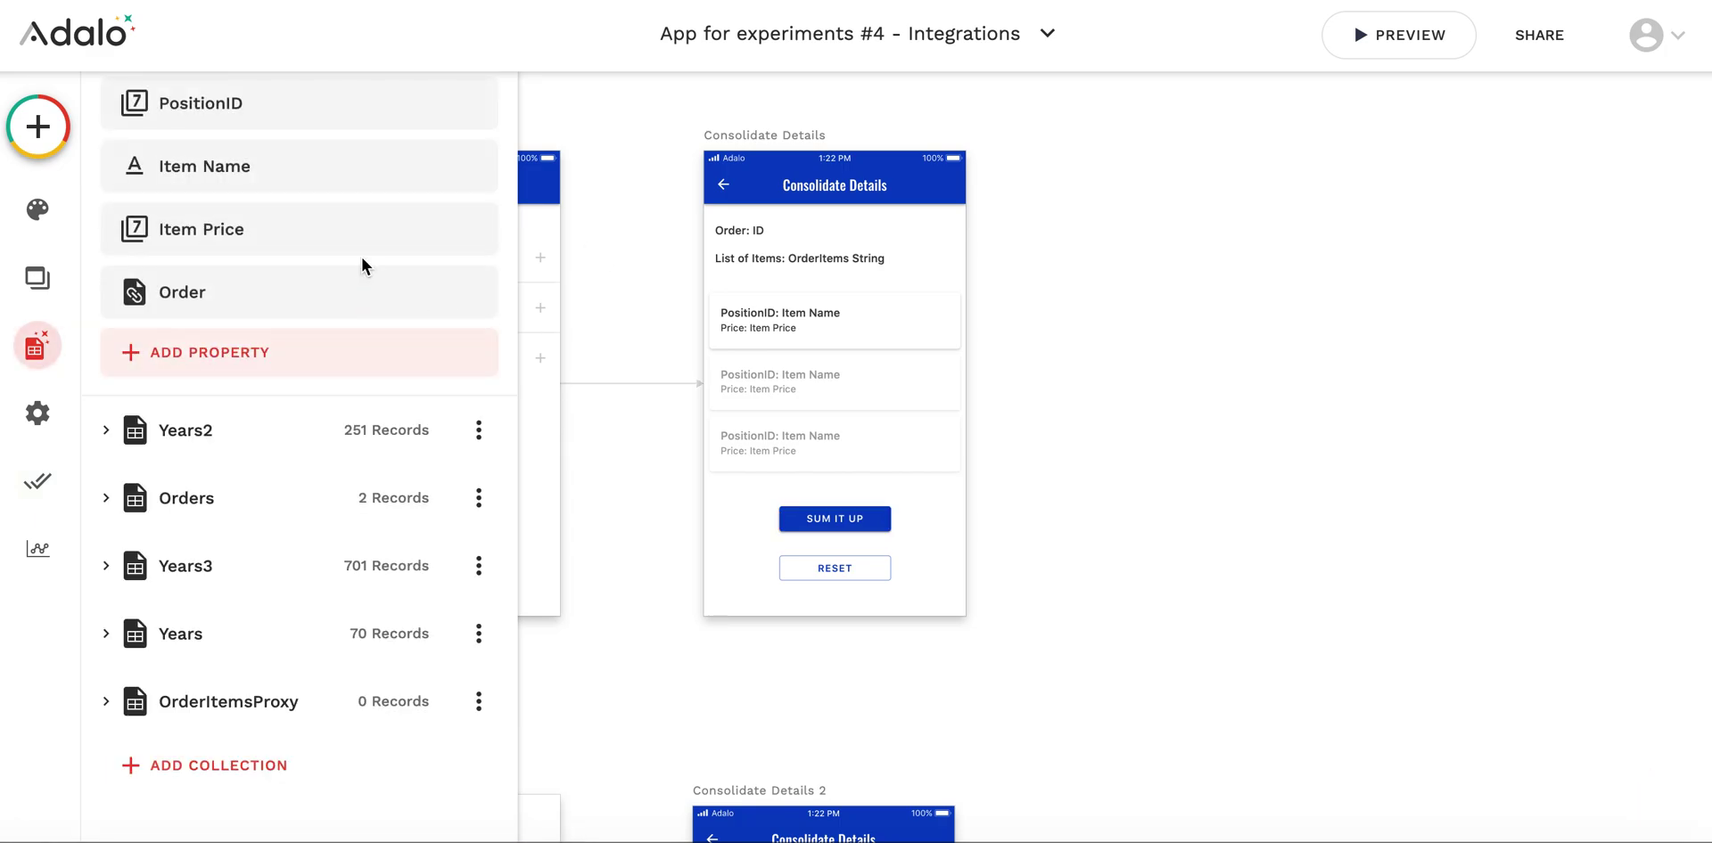
scroll(363, 265, "up", 2)
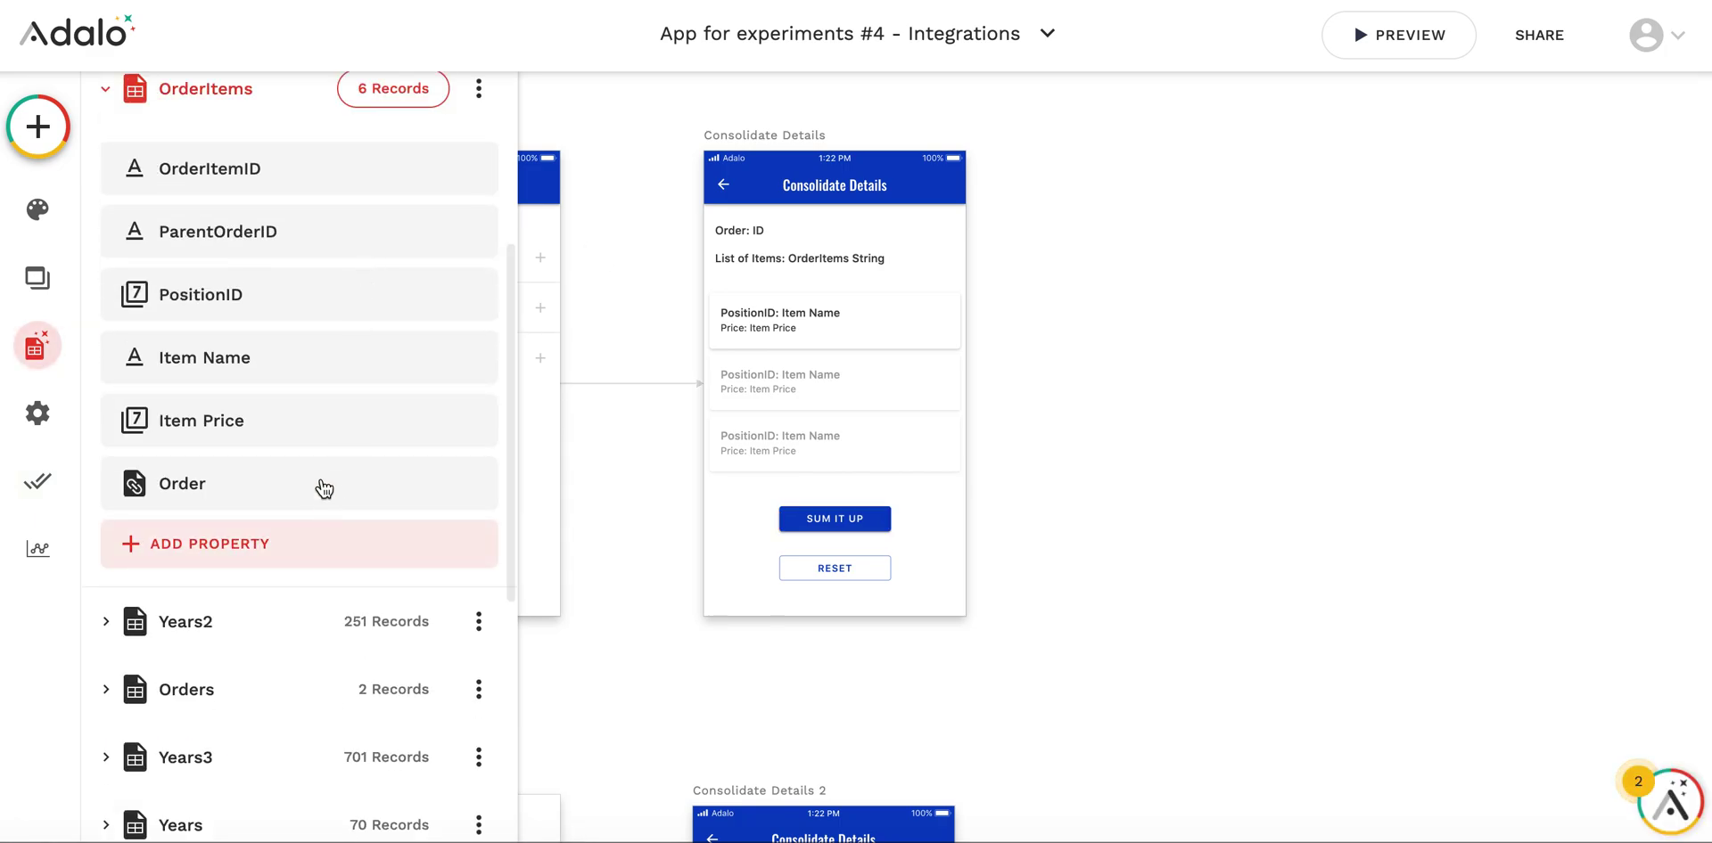
scroll(325, 432, "up", 4)
scroll(325, 431, "down", 10)
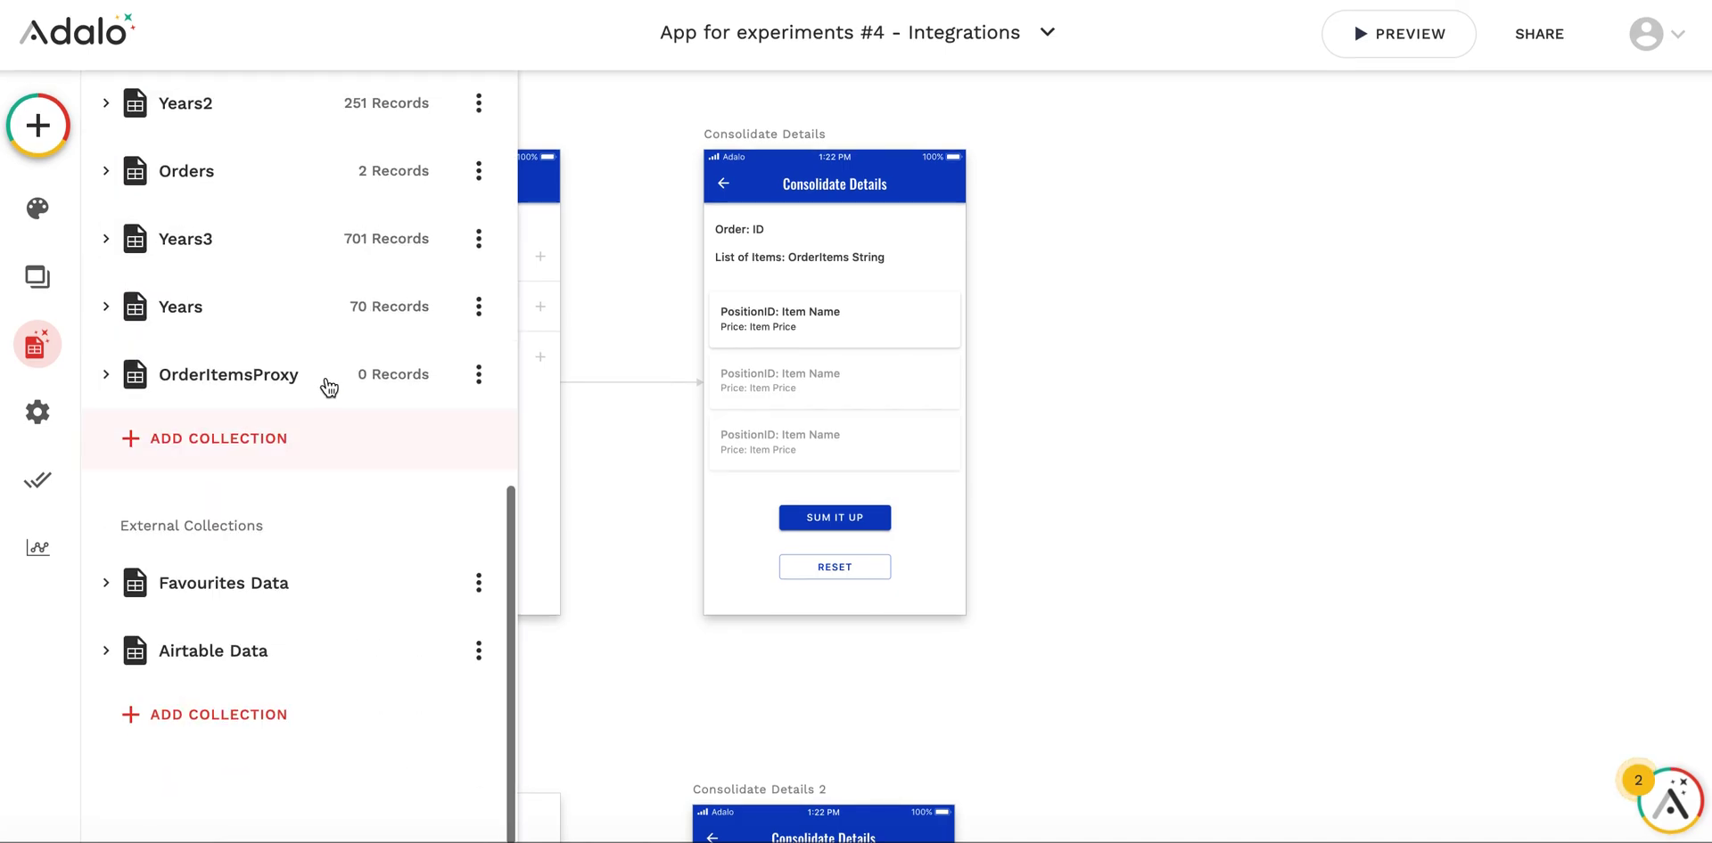
left_click(411, 183)
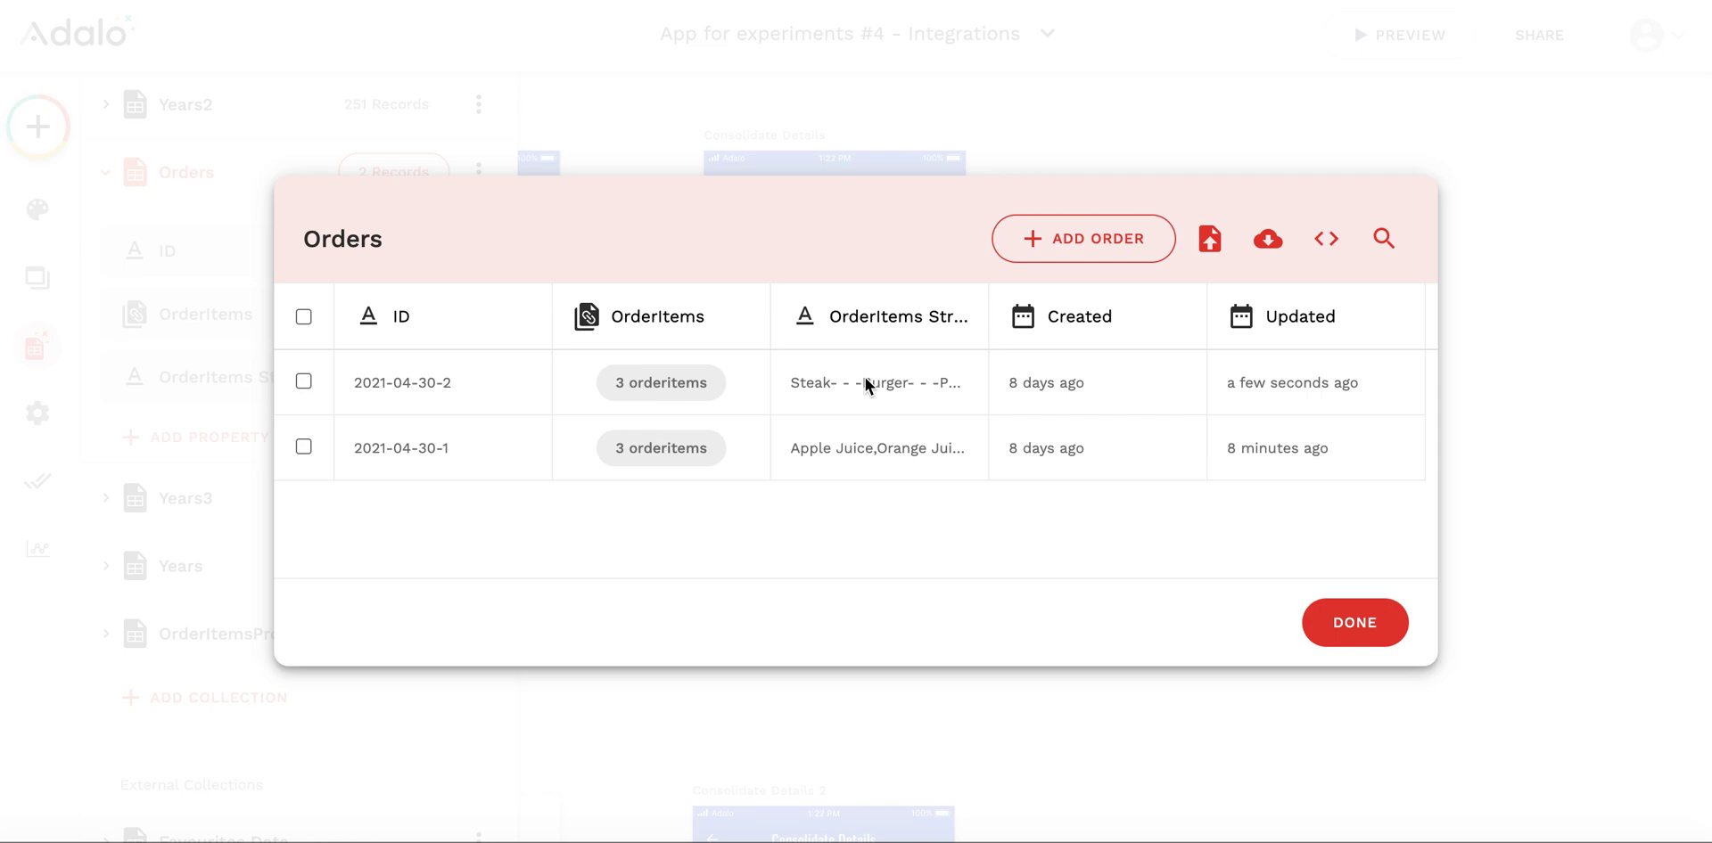
left_click(867, 385)
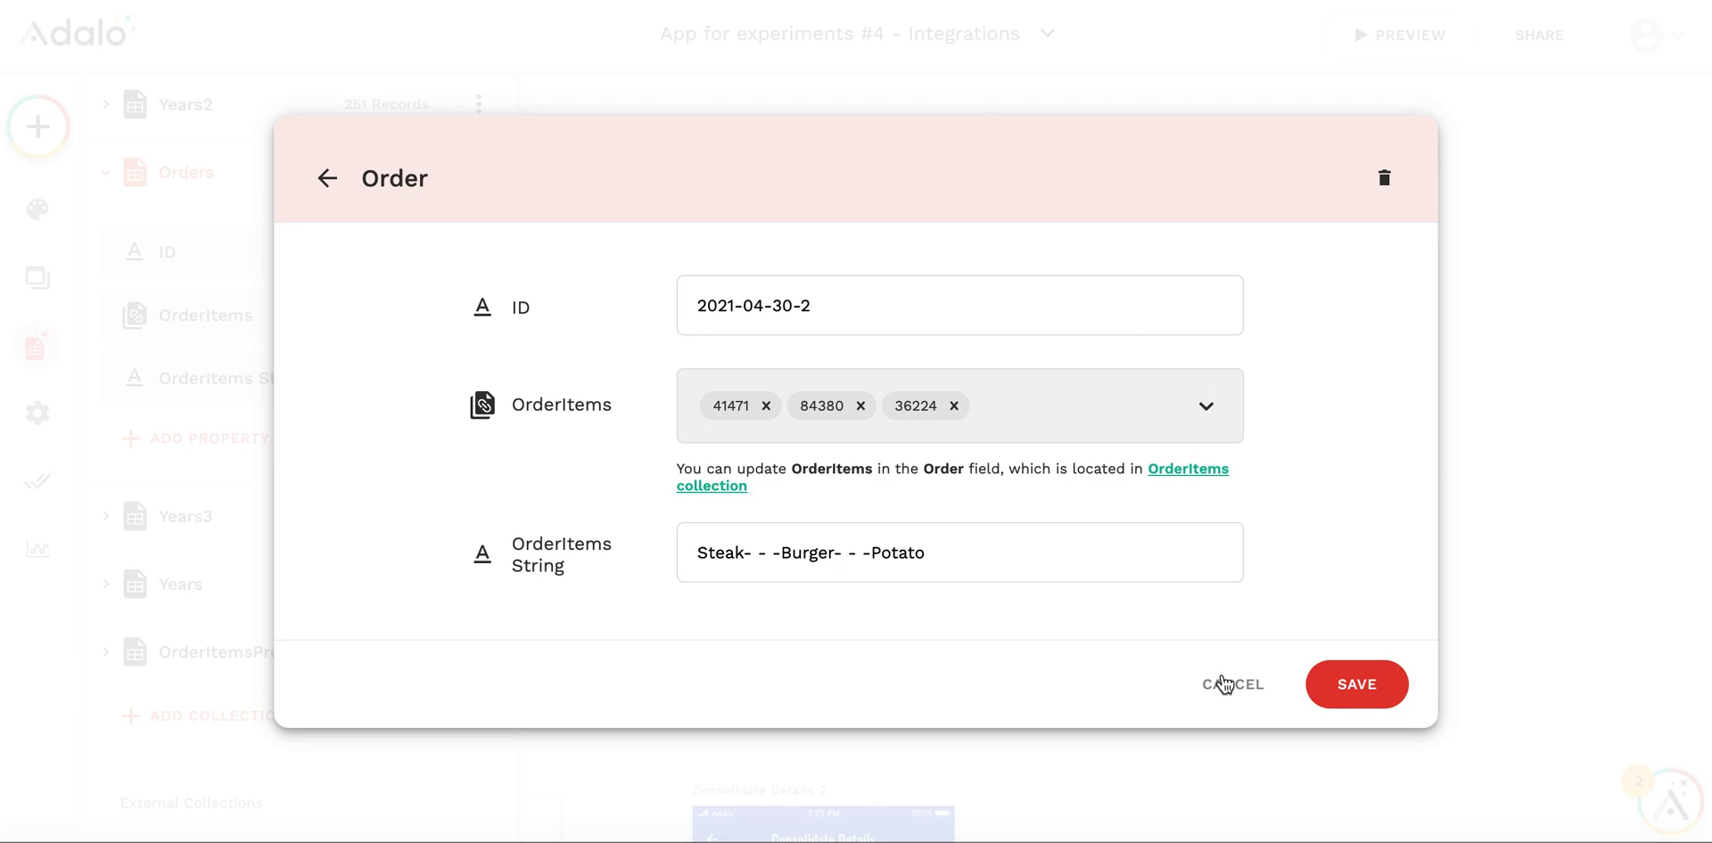
left_click(1230, 683)
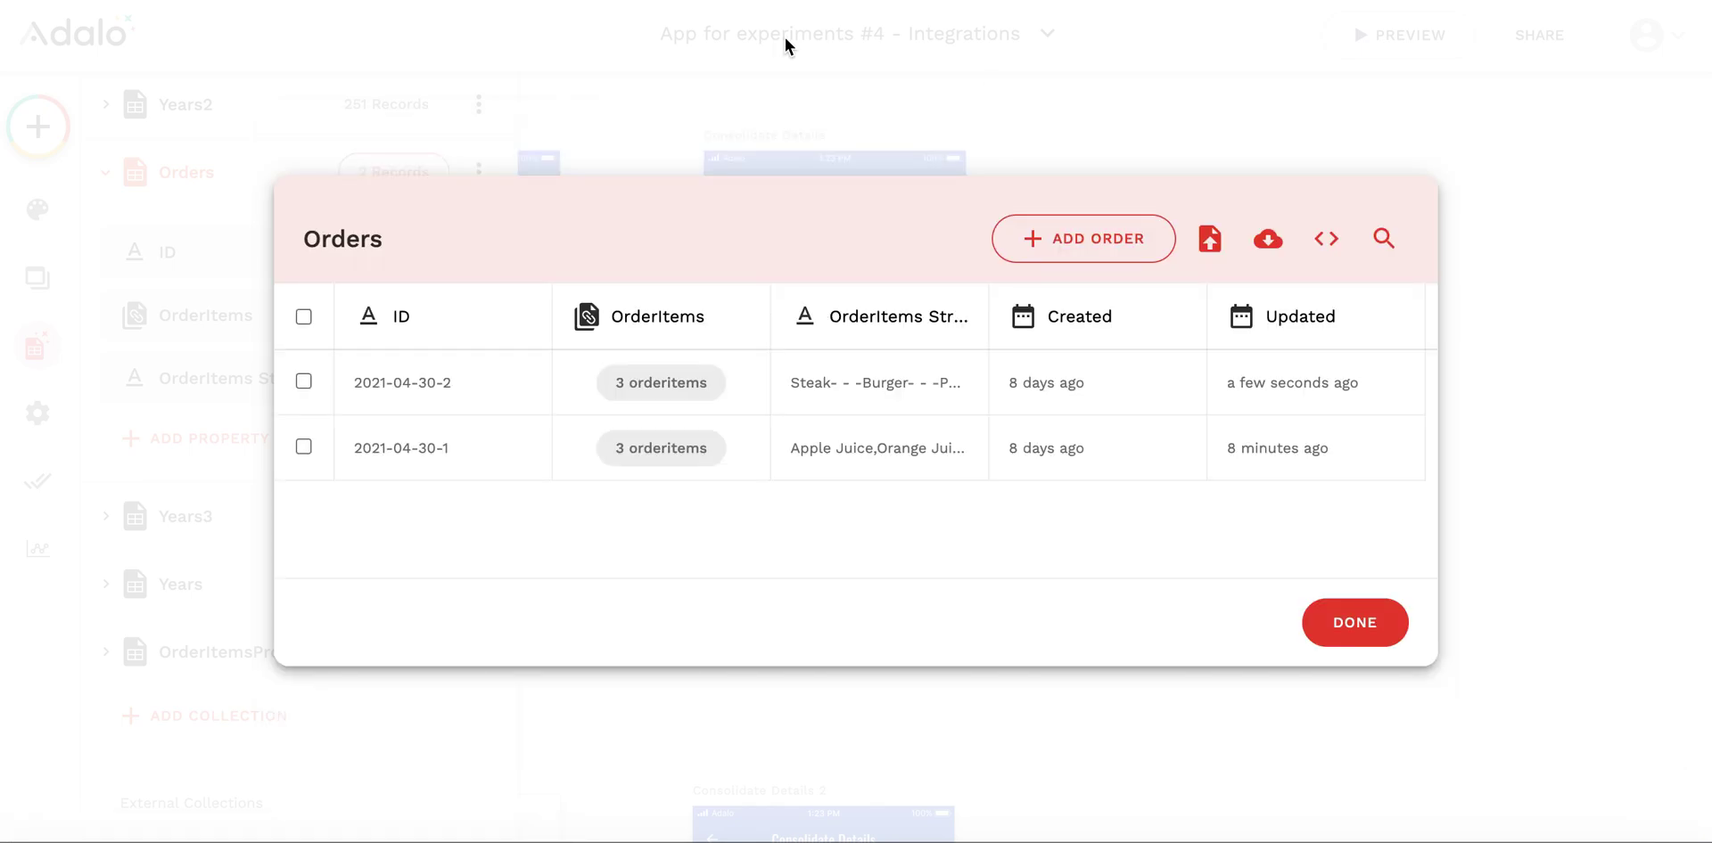
left_click(1381, 612)
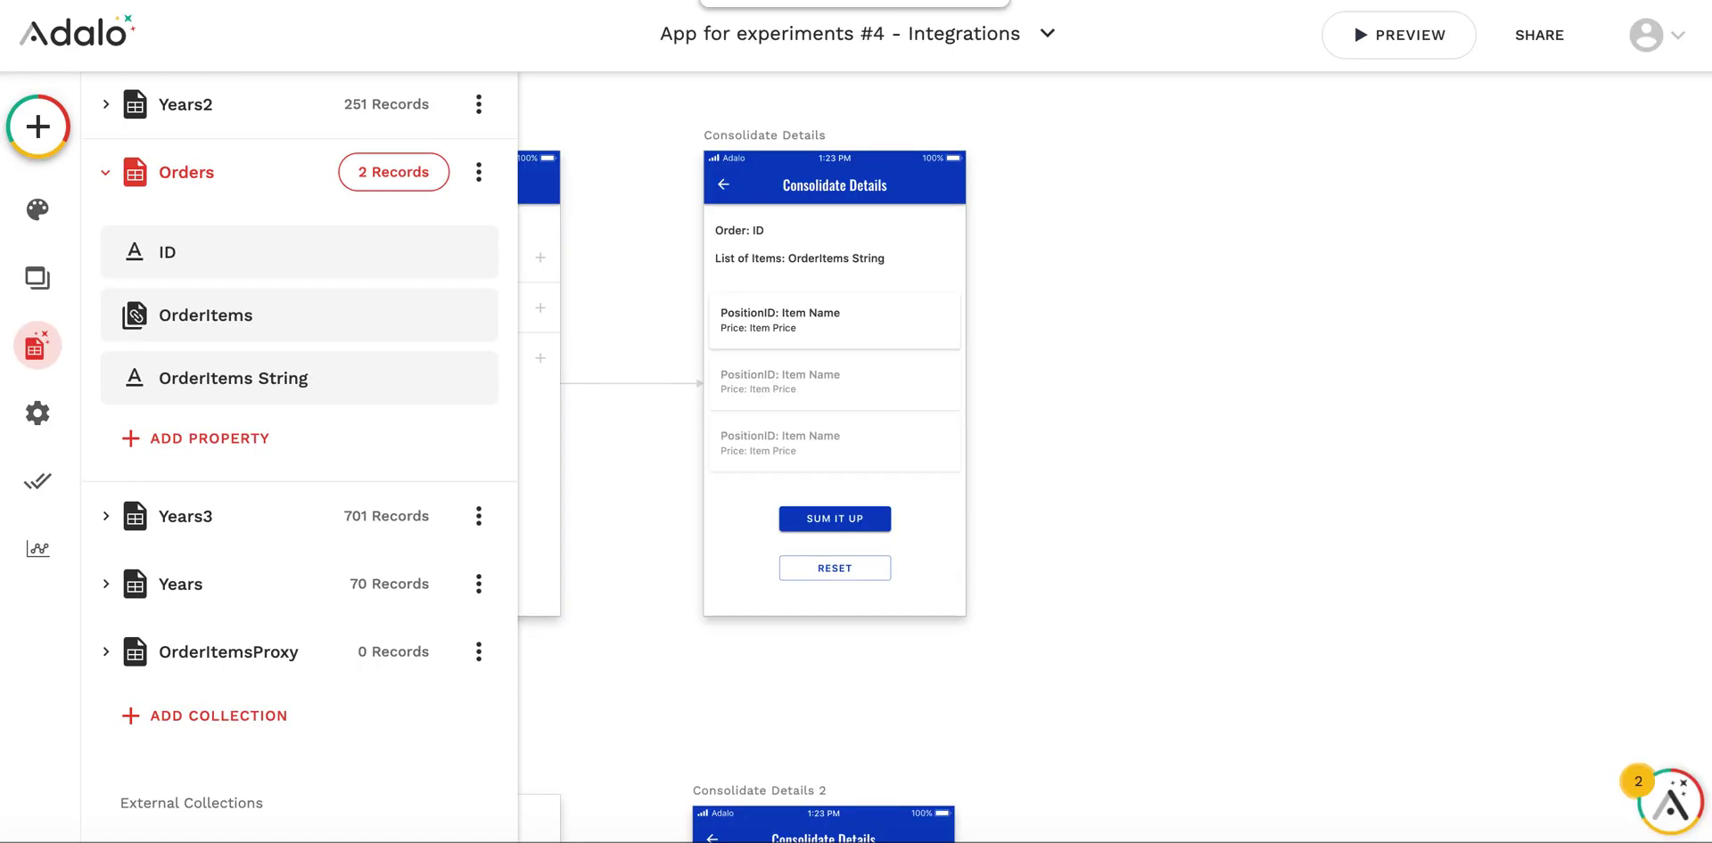